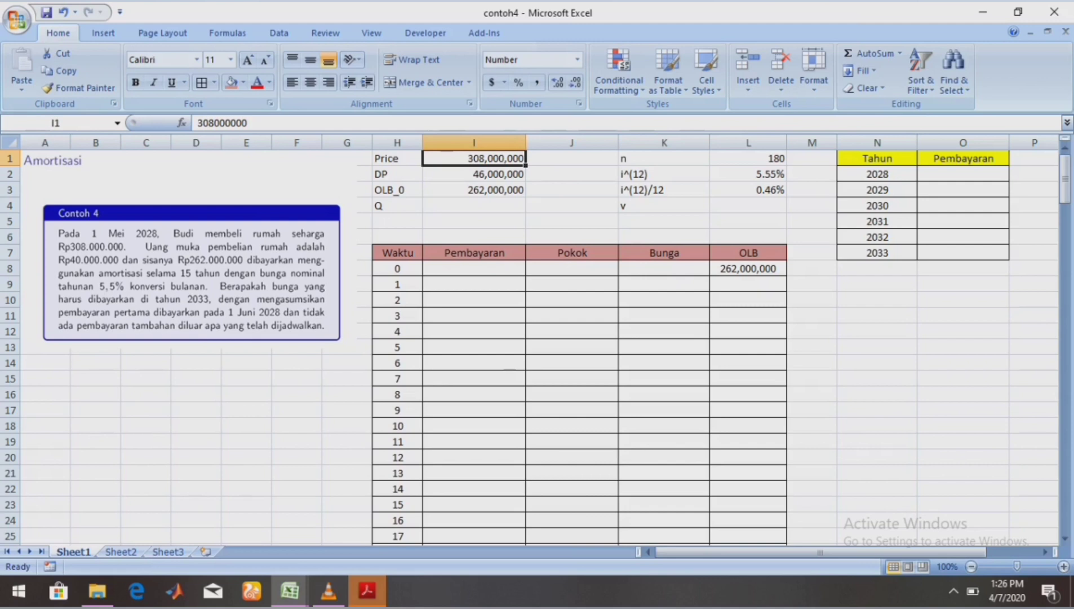
Examine the loan inputs: price, down payment, opening balance, number of periods, nominal rate and monthly rate.
left_click(474, 174)
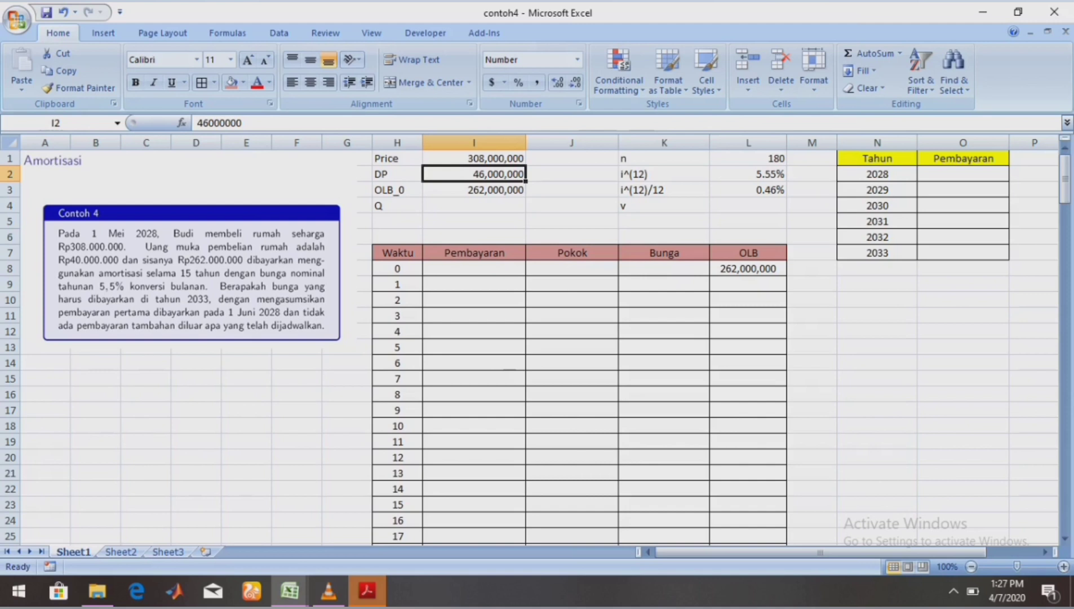
left_click(474, 190)
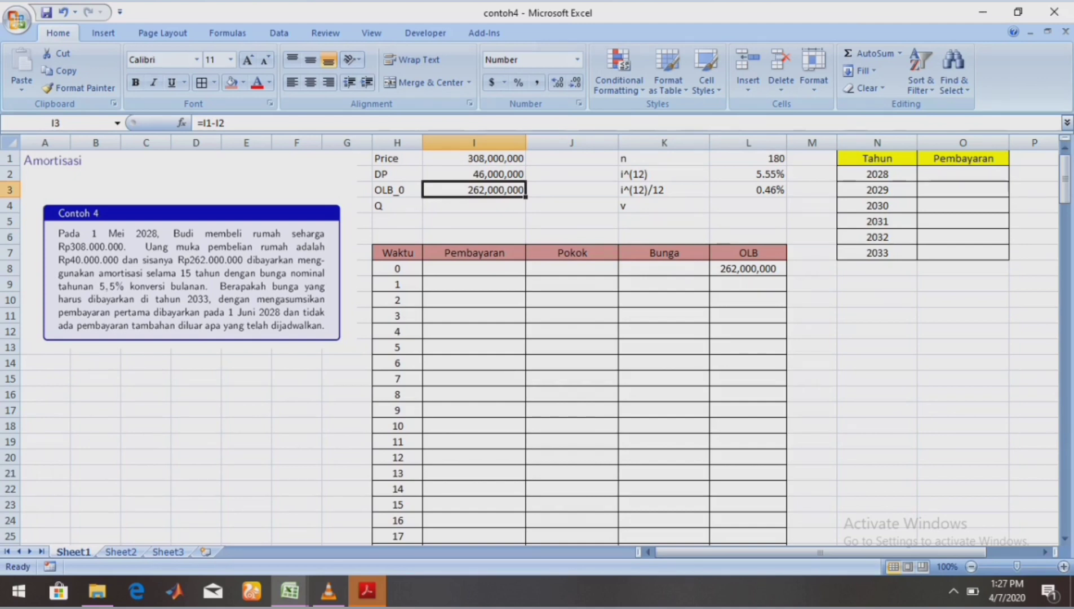
left_click(664, 159)
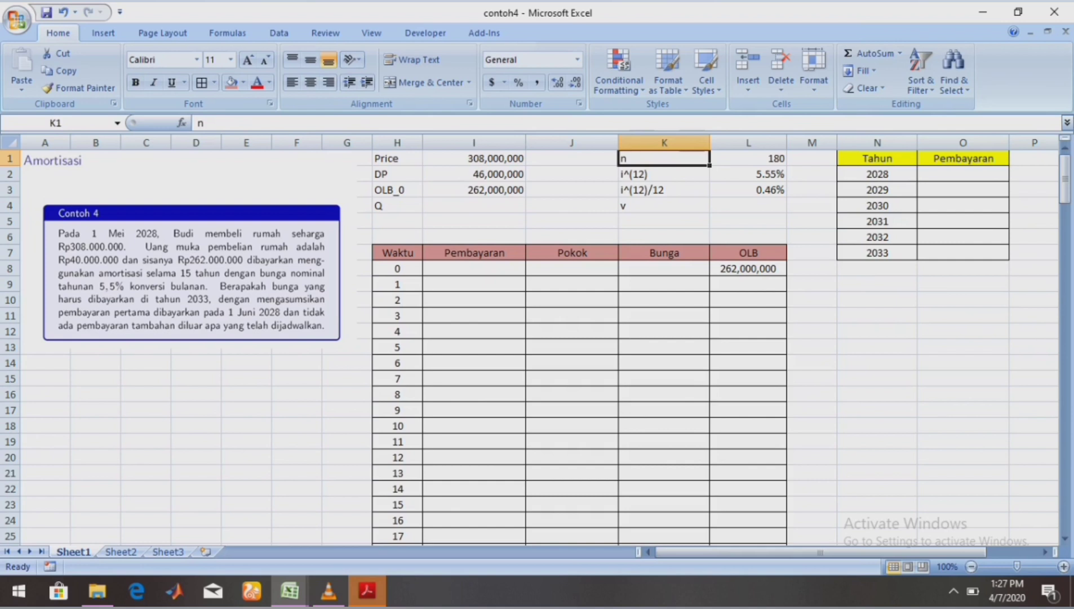
left_click(749, 159)
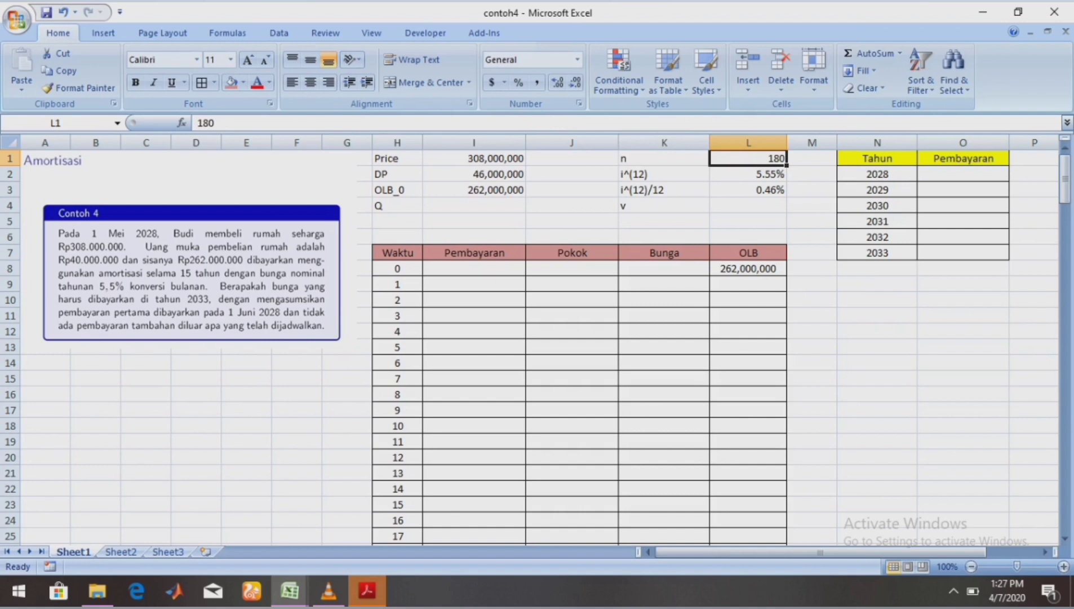
left_click(749, 174)
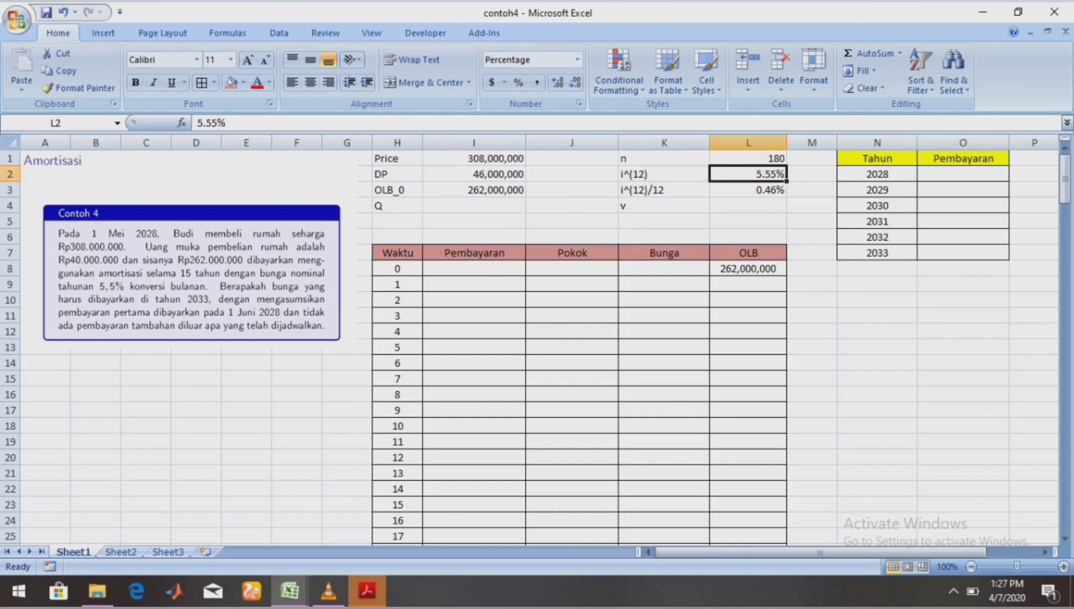
left_click(749, 189)
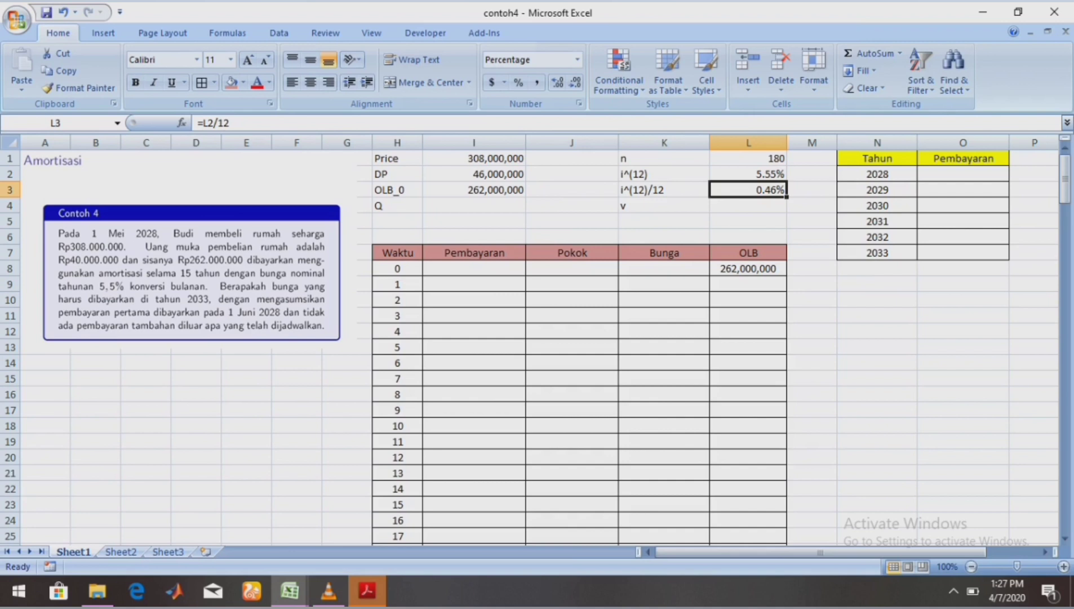
left_click(474, 206)
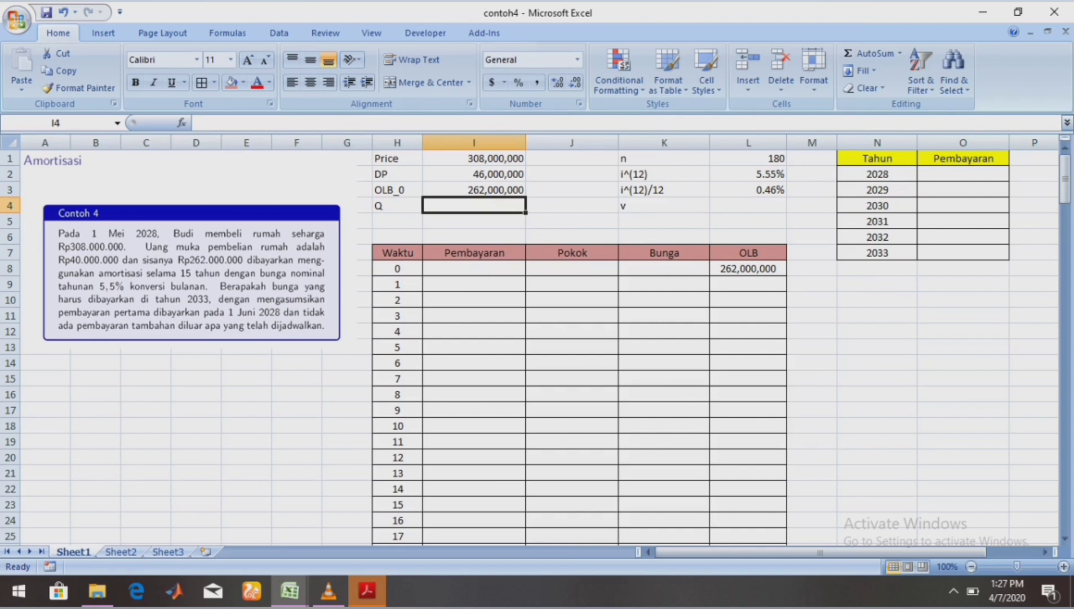
Calculate the discount factor v in L4 with the formula =1/(1+L3).
left_click(749, 206)
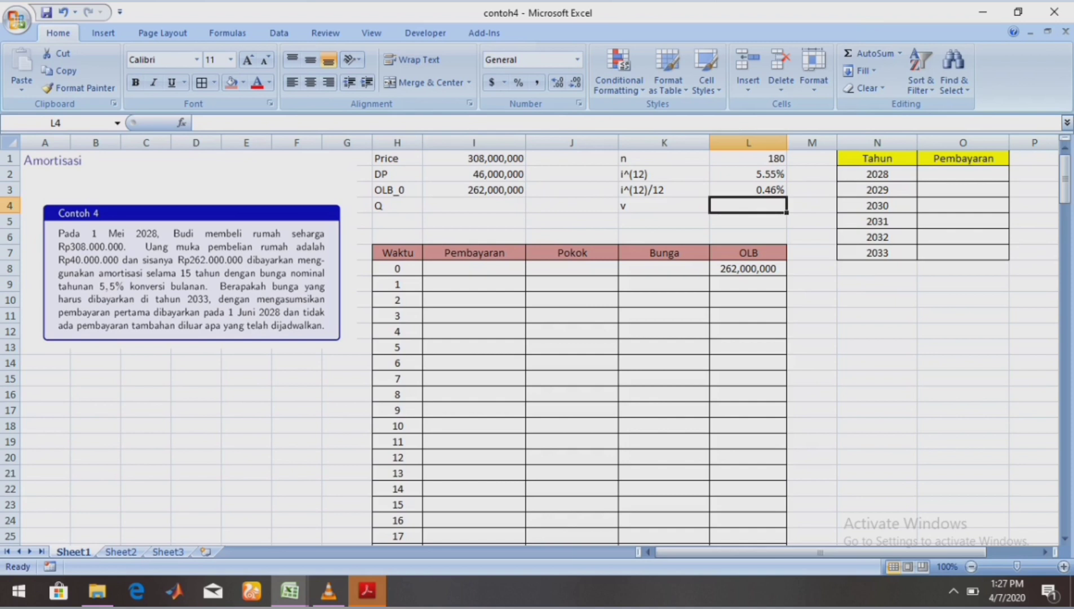
type("=1")
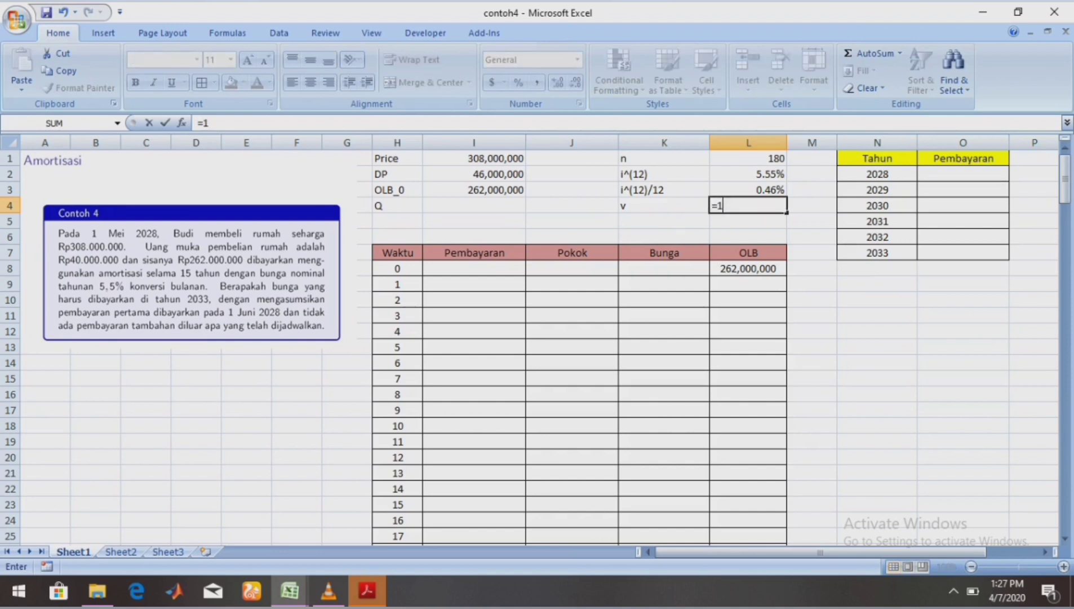
type("/(1+")
key("Up")
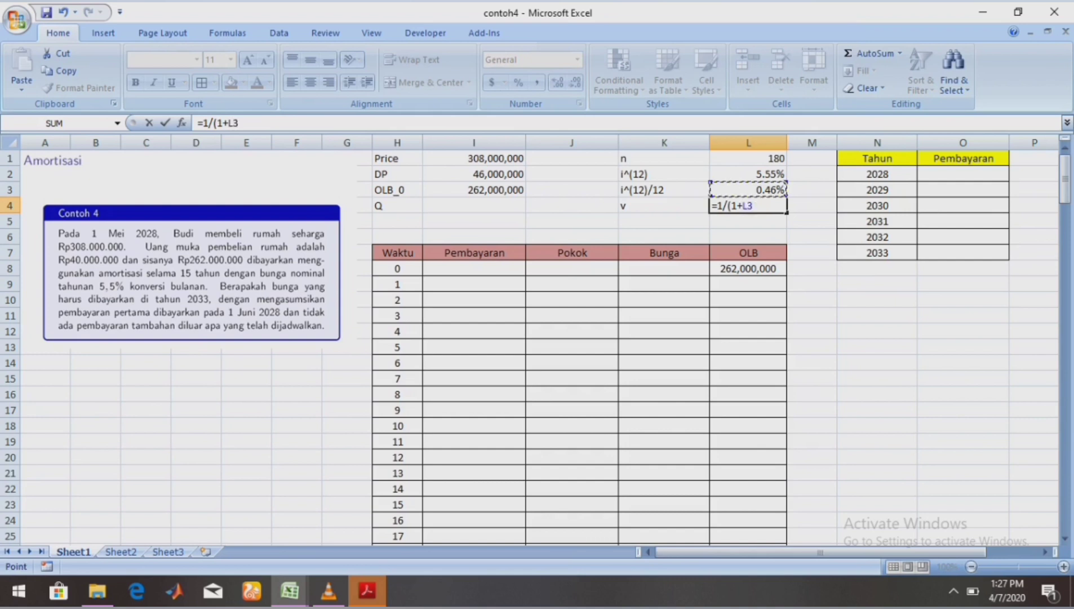
type(")")
key("Return")
key("Return")
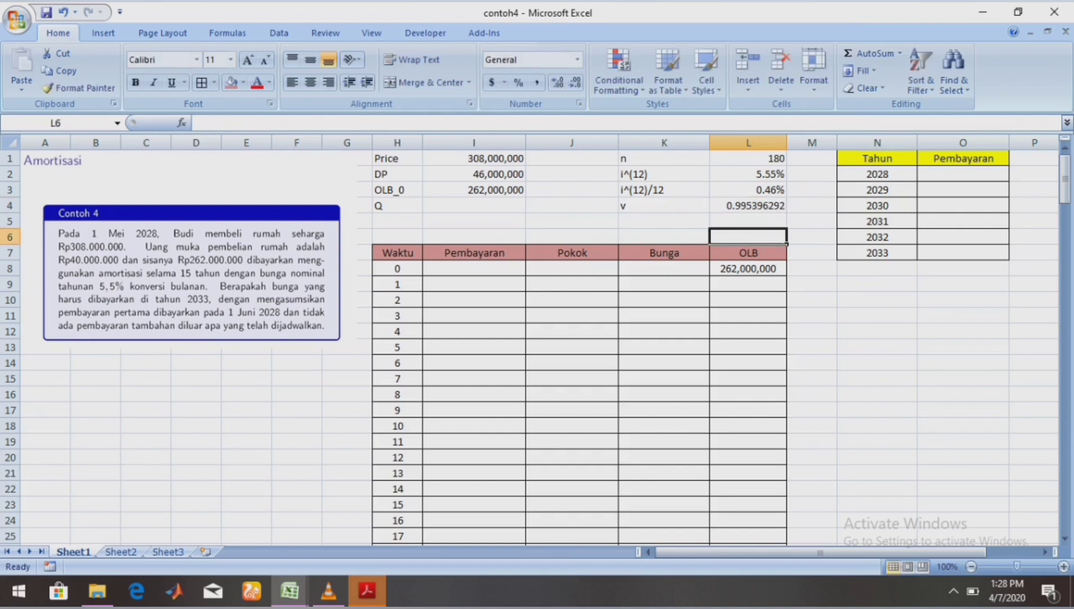
Calculate the monthly payment Q in I4 with the formula =I3/((1-L4^L1)/L3).
left_click(474, 206)
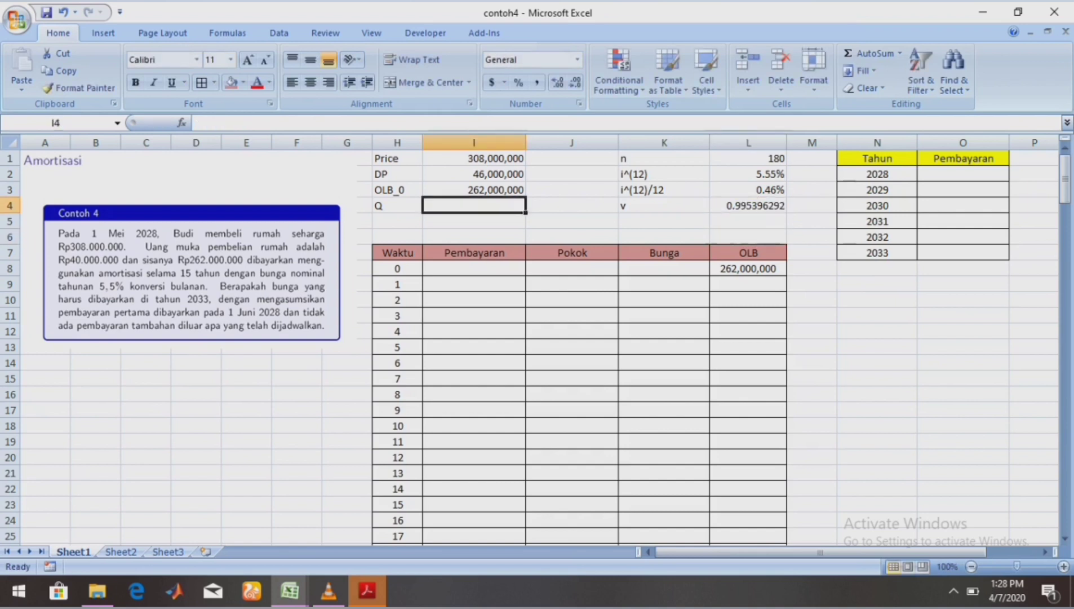
type("=")
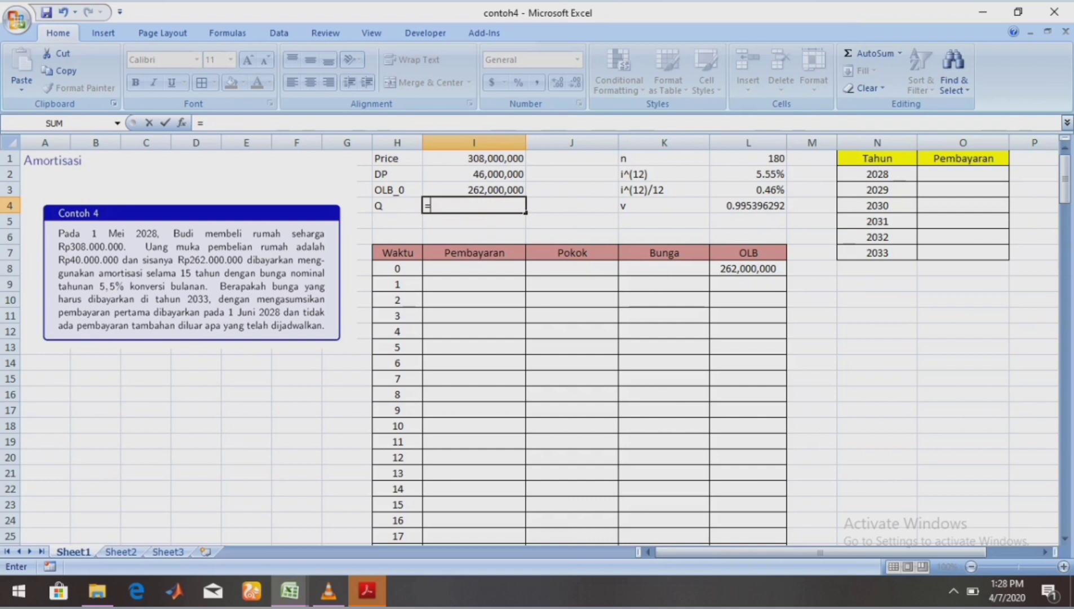
key("Up")
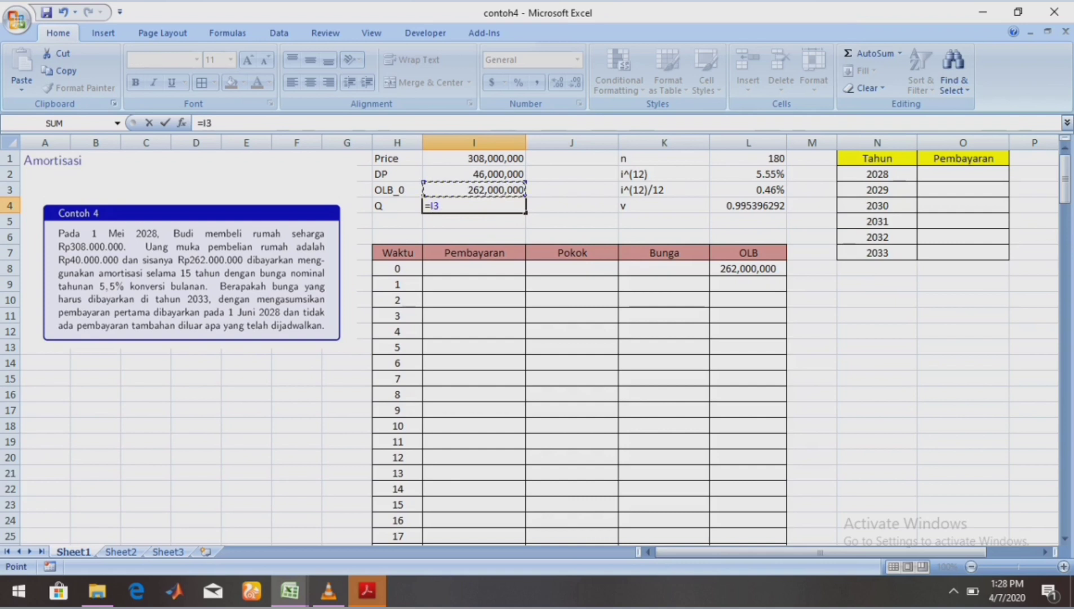
type("/((1-")
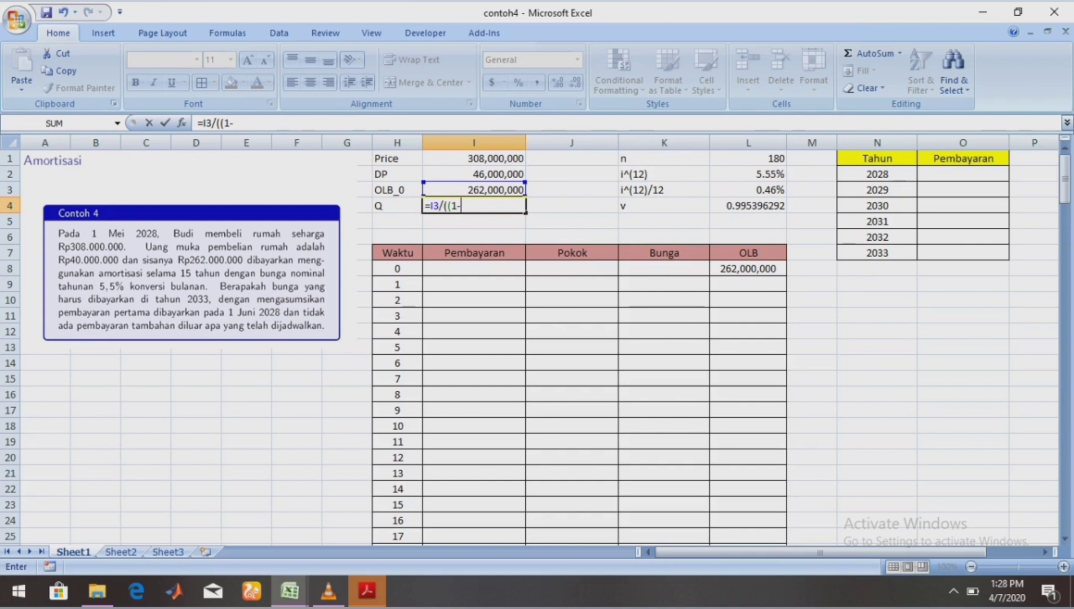
left_click(748, 206)
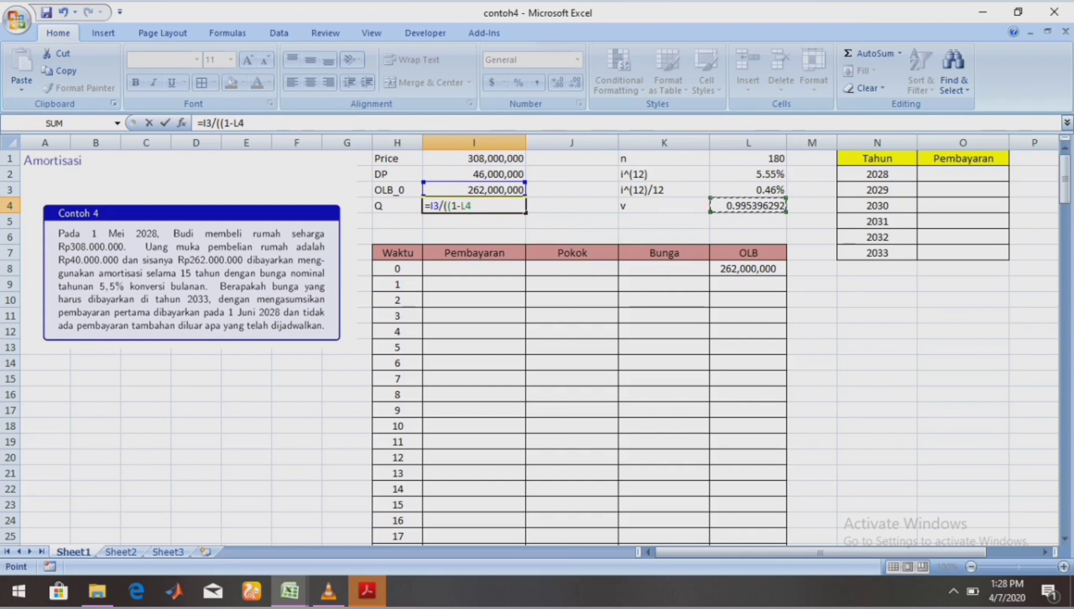
type("^")
left_click(749, 158)
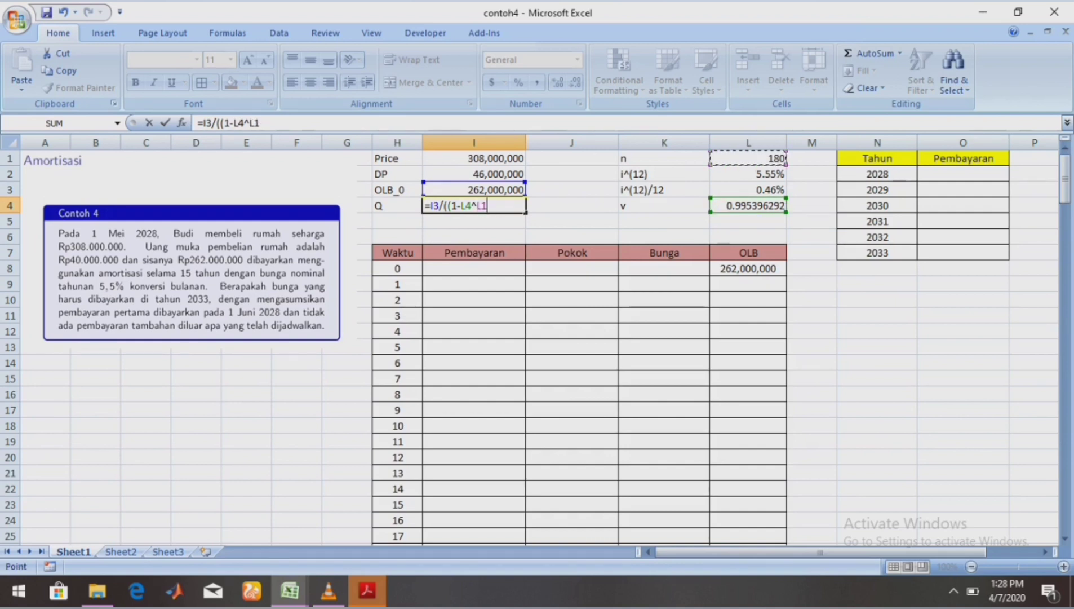
type(")/")
left_click(748, 190)
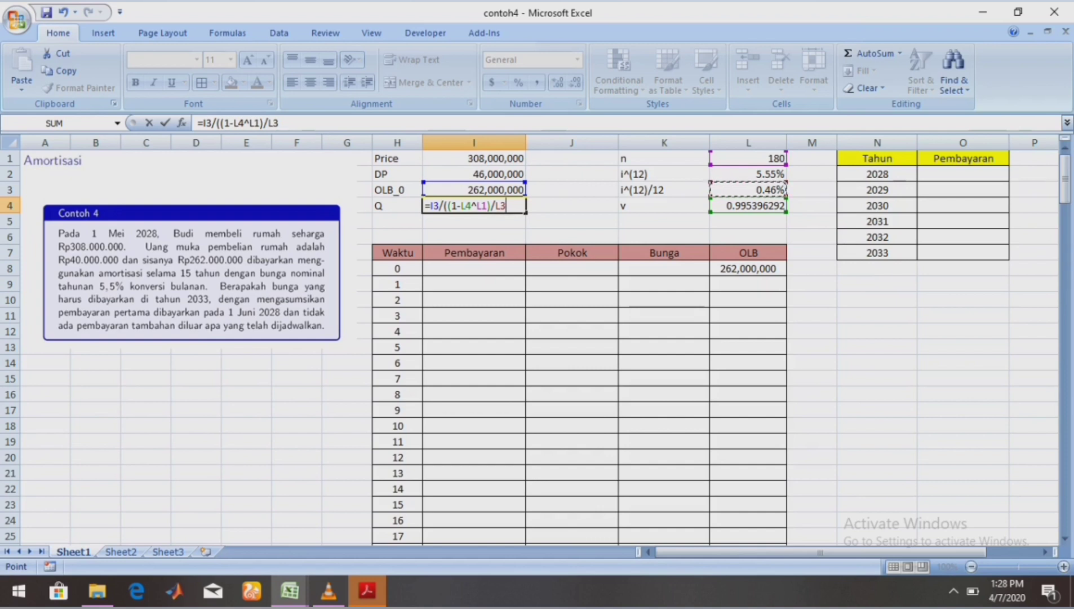
type(")")
left_click(571, 237)
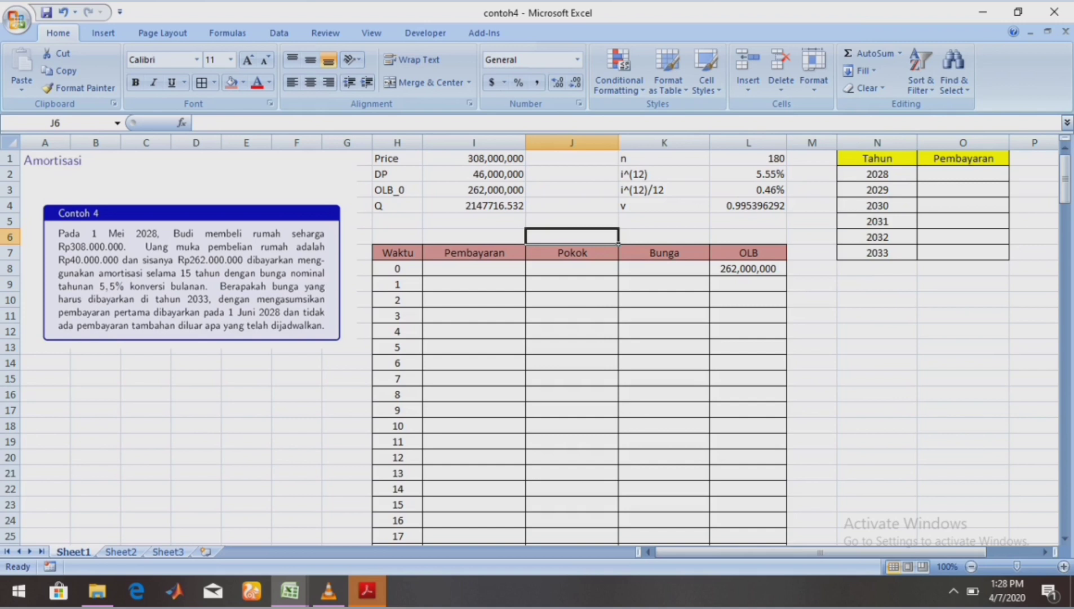
Enter 2147716.532 as the Pembayaran for period 1 in I9 and fill it down through period 180.
key("Down")
key("Down")
key("Down")
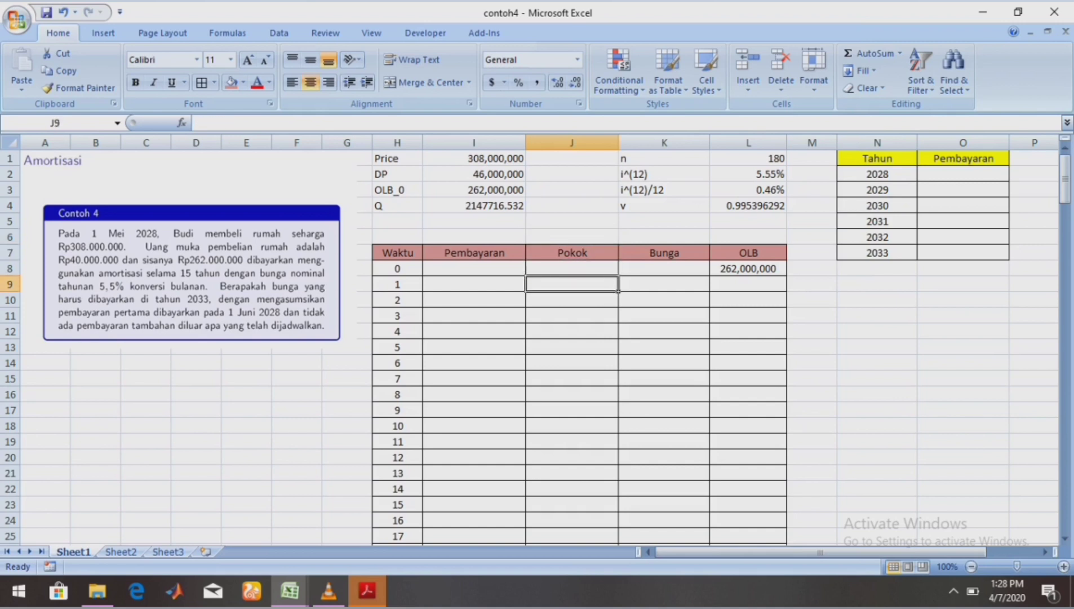
key("Left")
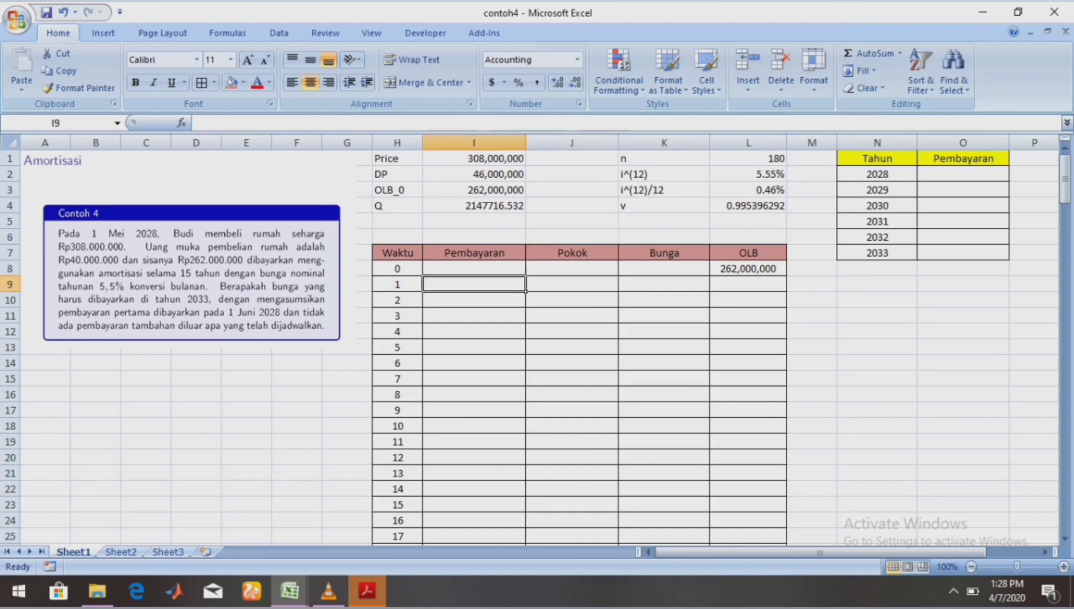
type("21")
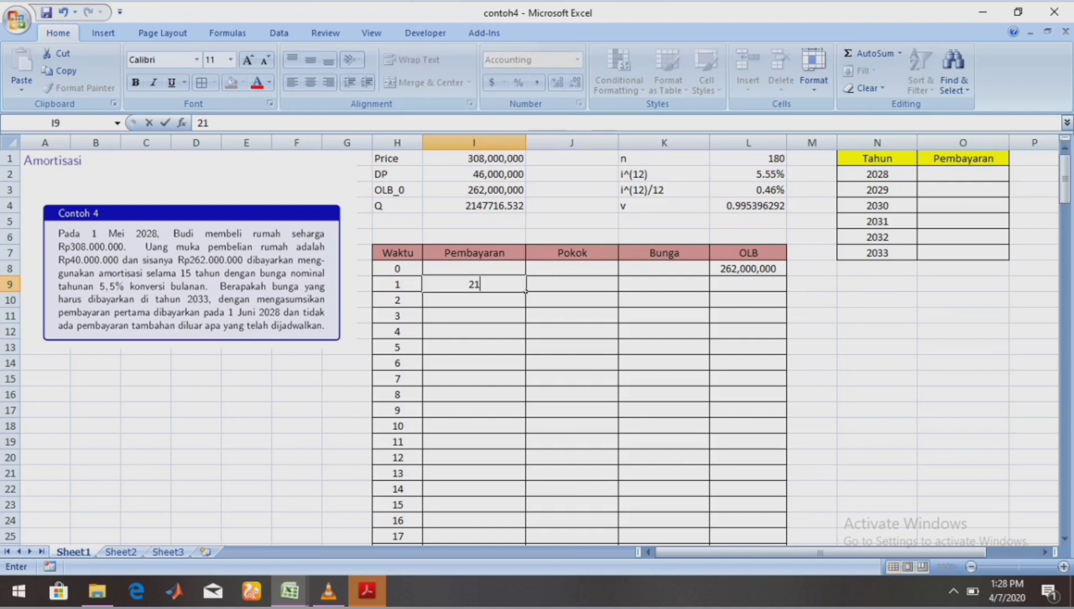
type("47716.")
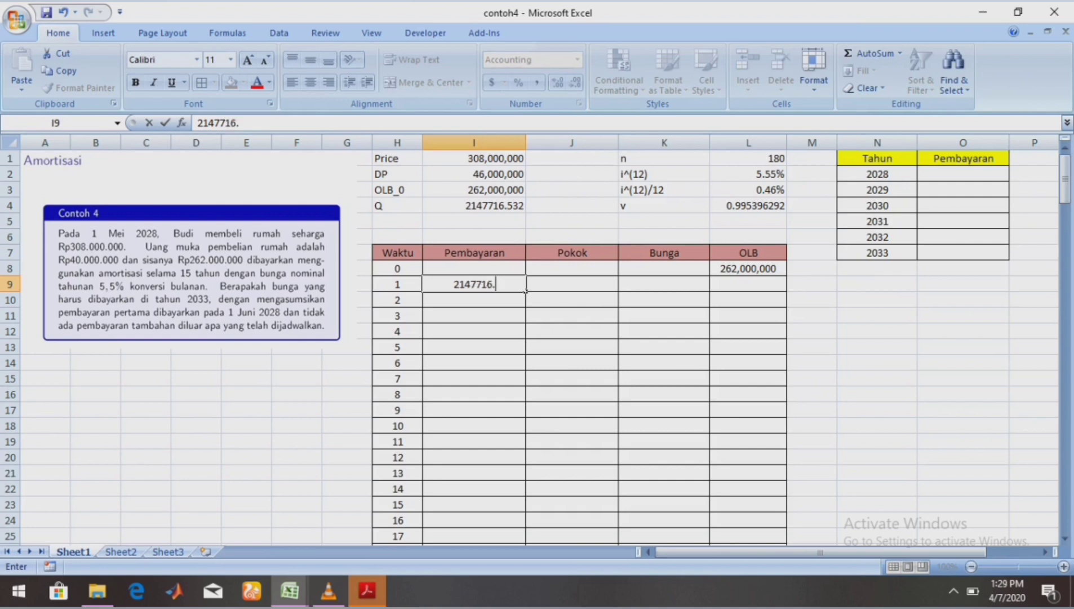
type("532")
left_click(524, 289)
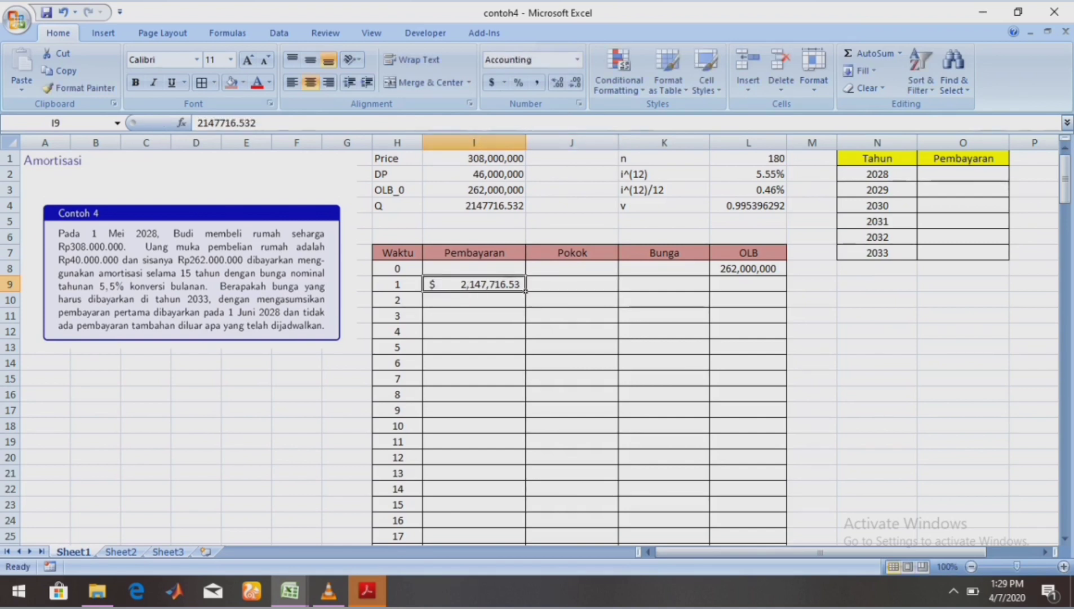
left_click_drag(525, 291, 526, 542)
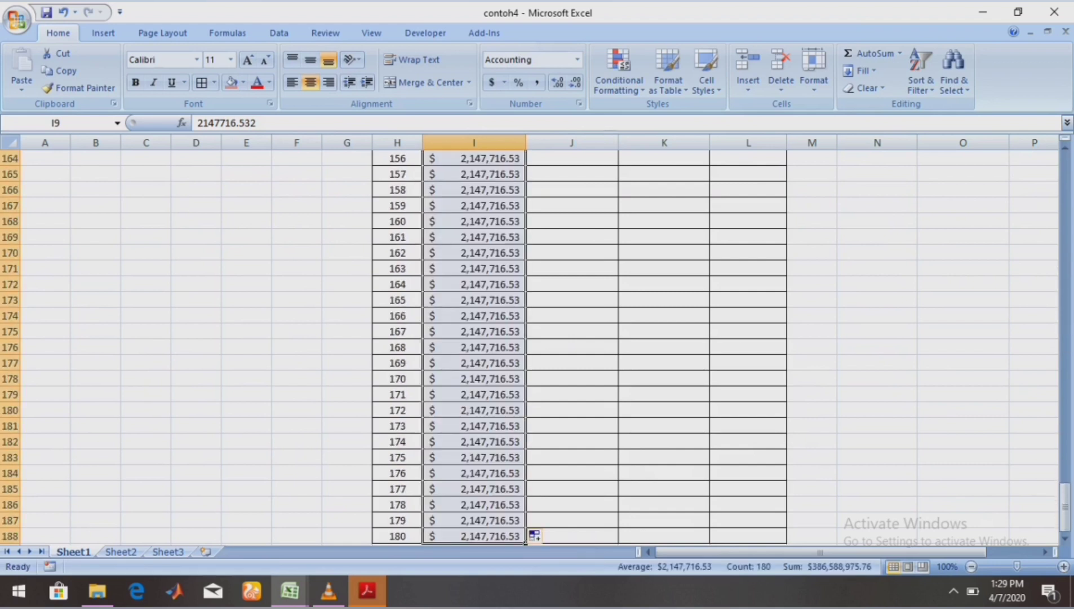
Calculate the Bunga for period 1 in K9 with the formula =L3*L8.
left_click(572, 504)
key("Up")
key("Up")
key("Up")
key("Up")
key("Up")
key("Up")
key("Up")
key("Up")
key("Up")
key("Up")
key("Up")
key("Up")
key("Up")
key("Up")
key("Up")
key("Up")
key("Up")
key("Up")
key("Up")
key("Up")
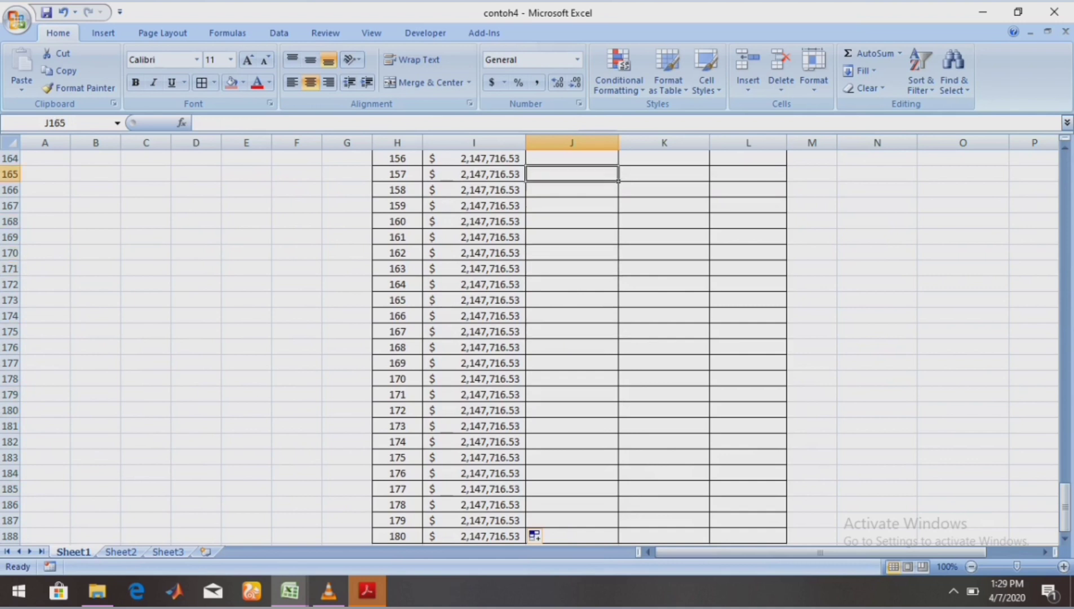
key("Up")
key("Up")
key("Up")
key("Up")
key("Up")
key("Up")
key("Up")
key("Up")
key("Up")
key("Up")
key("Up")
key("Up")
key("Up")
key("Up")
key("Up")
key("Up")
key("Up")
key("Up")
key("Up")
key("Up")
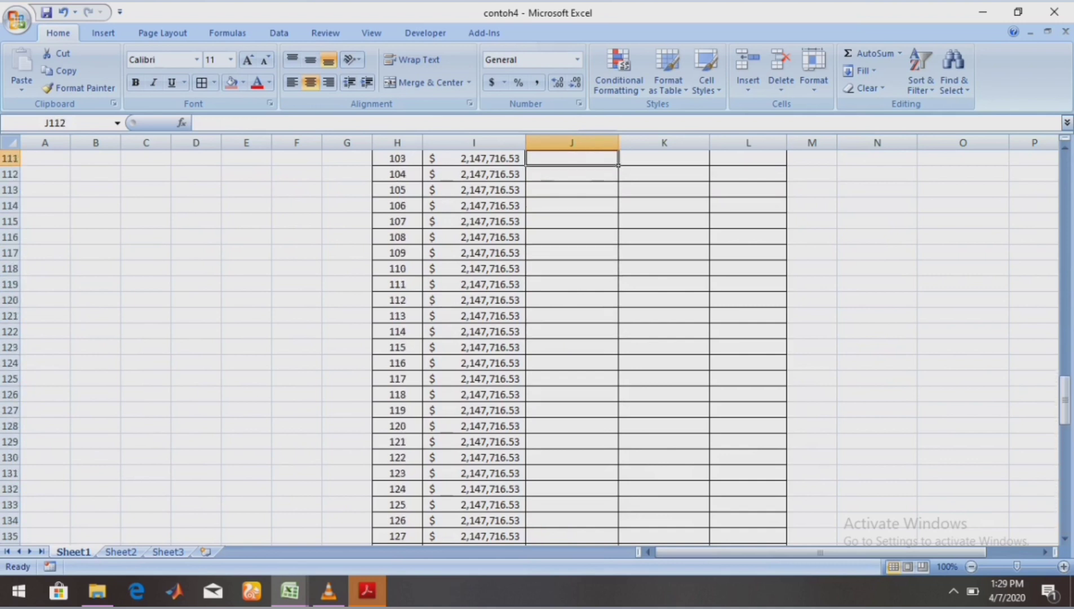
key("Up")
key("Up")
key("Up")
key("Up")
key("Up")
key("Up")
key("Up")
key("Up")
key("Up")
key("Up")
key("Up")
key("Up")
key("Up")
key("Up")
key("Up")
key("Up")
key("Up")
key("Up")
key("Up")
key("Up")
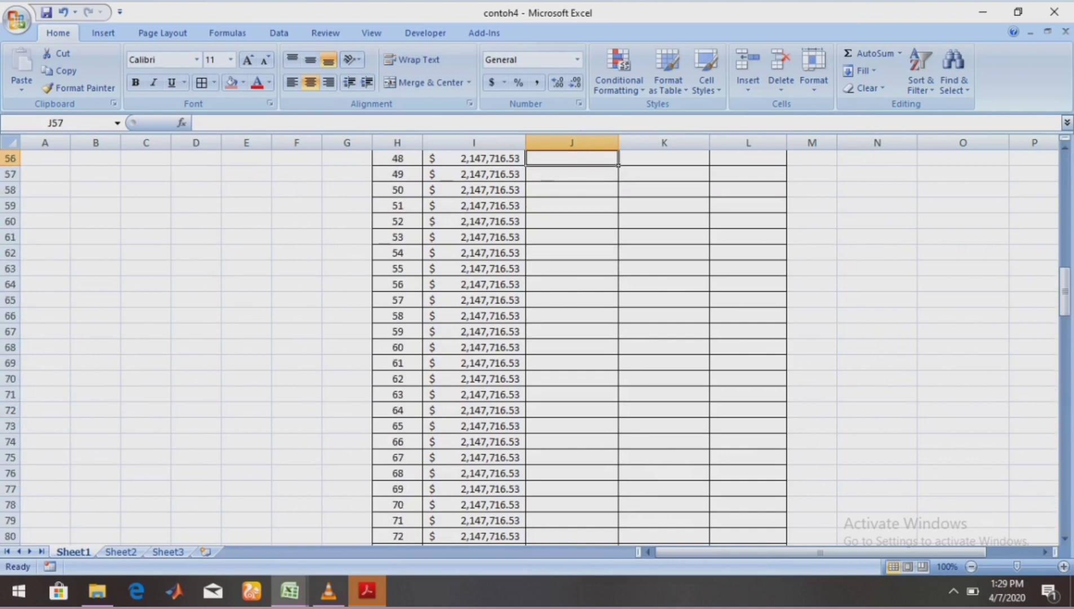
key("Up")
key("Up")
key("Up")
key("Up")
key("Up")
key("Up")
key("Up")
key("Up")
key("Up")
key("Up")
key("Up")
key("Up")
key("Up")
key("Up")
key("Up")
key("Up")
key("Up")
key("Up")
key("Up")
key("Up")
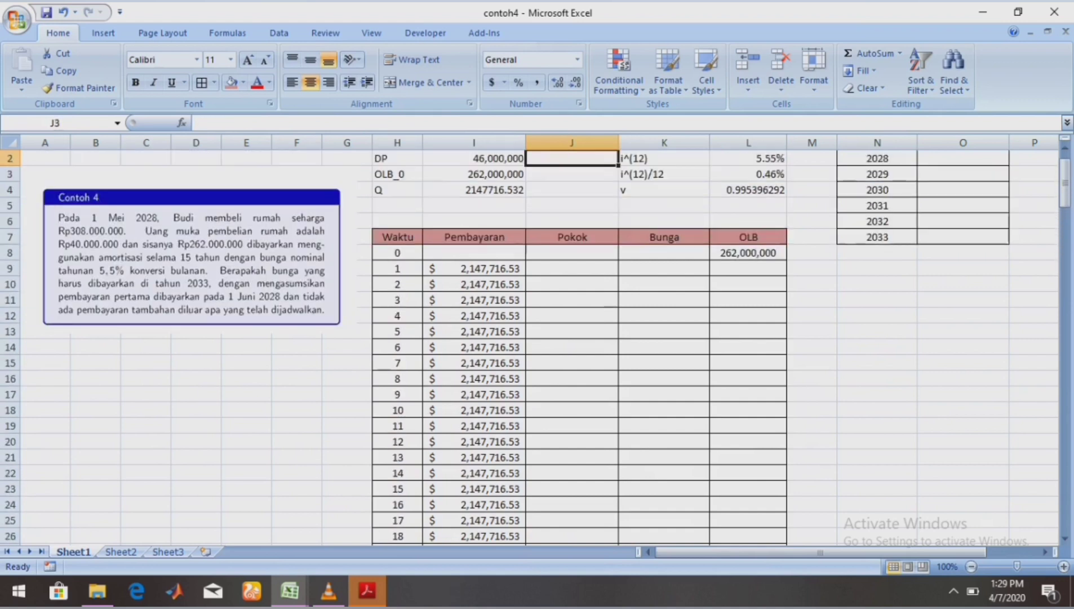
key("Up")
key("Up")
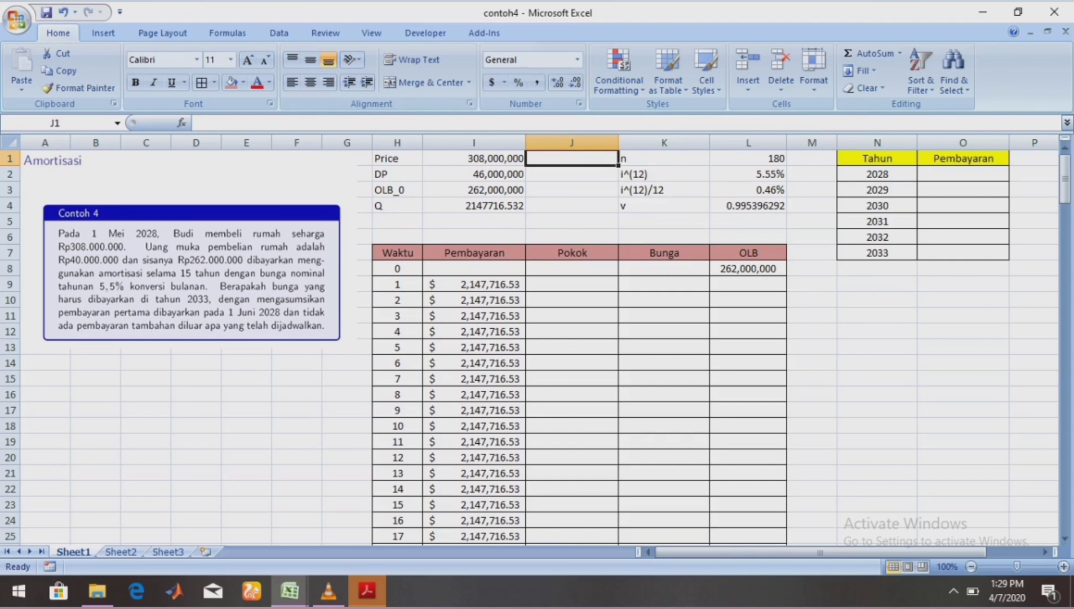
left_click(664, 284)
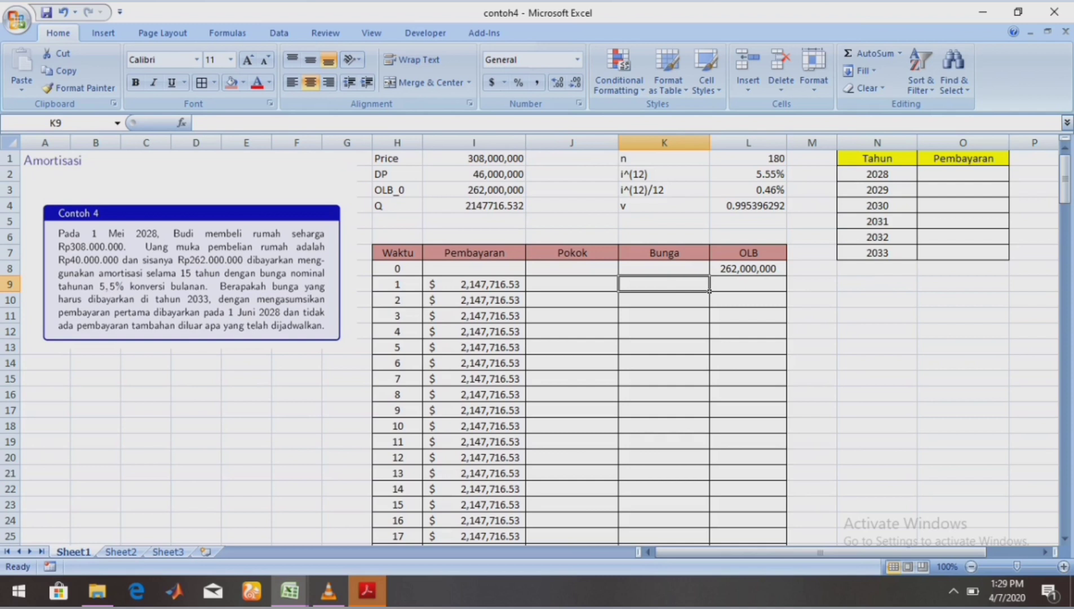
type("=")
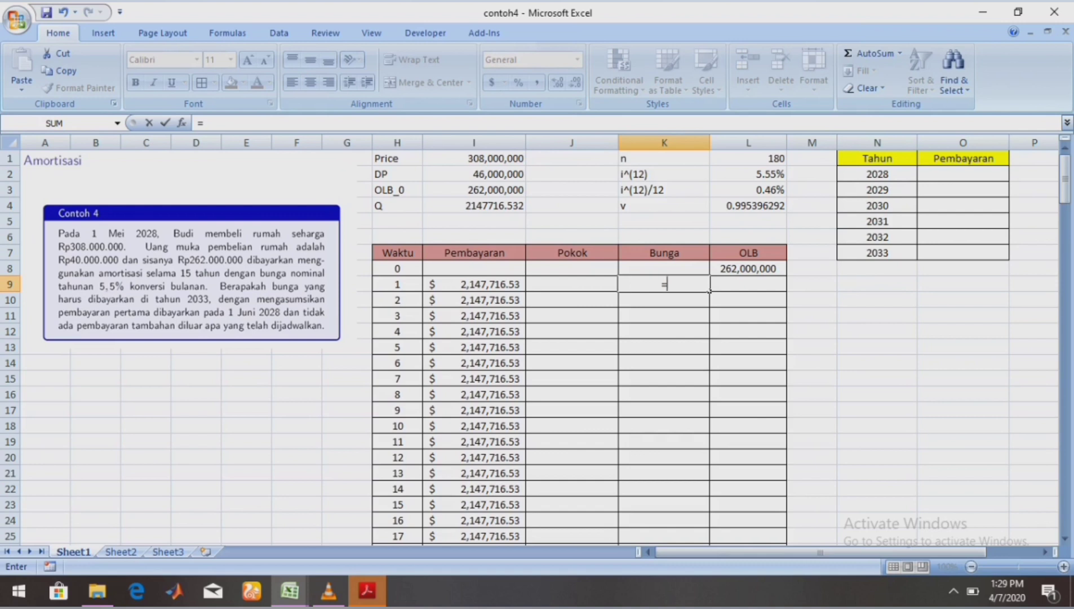
key("Right")
key("Up")
key("Up")
key("Up")
key("Up")
key("Up")
key("Up")
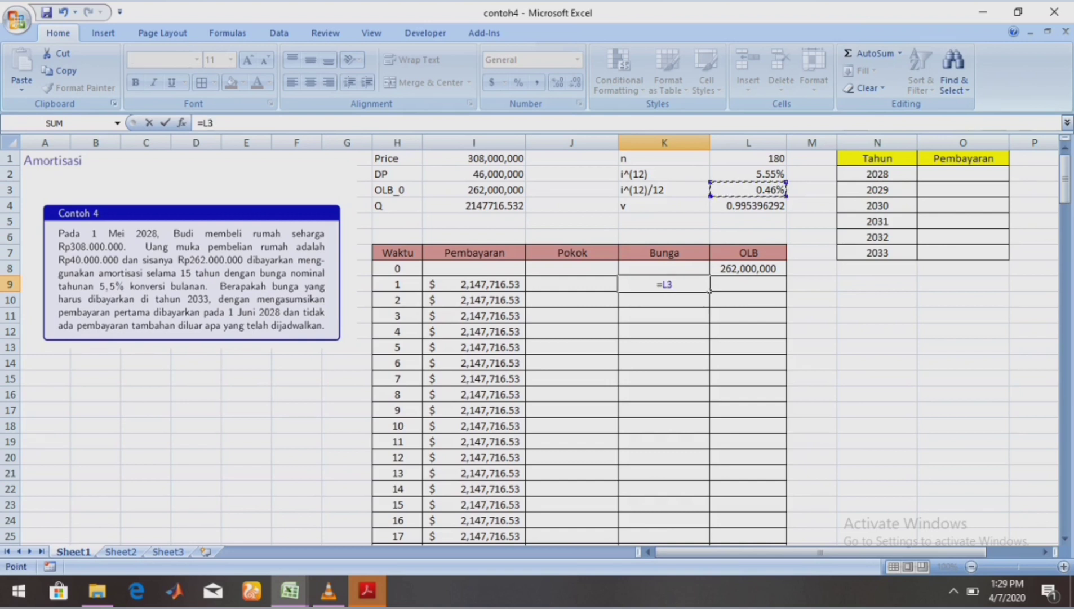
type("*")
key("Right")
key("Up")
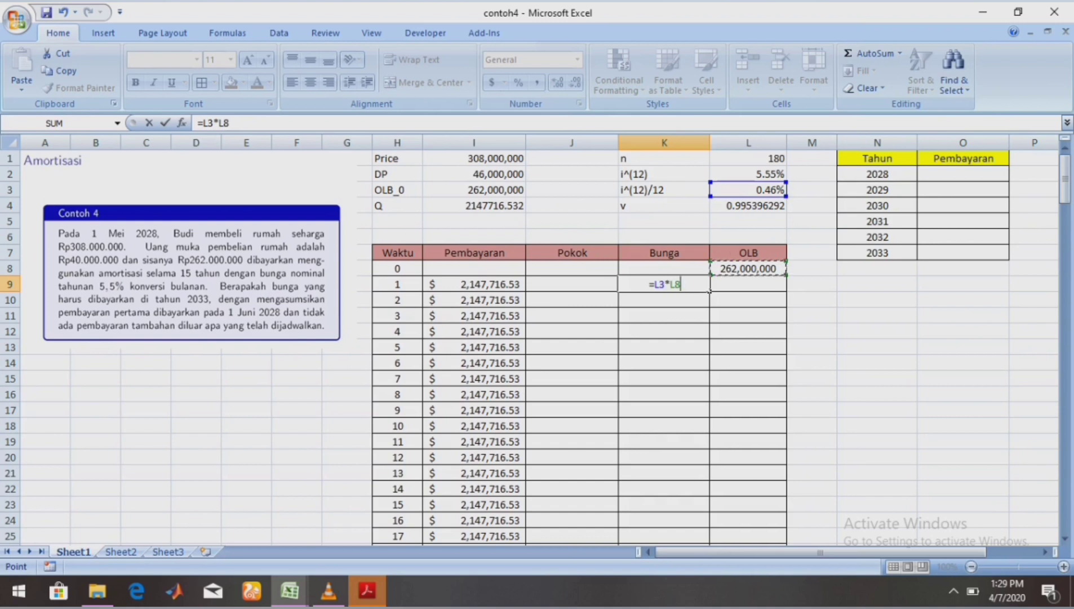
key("Return")
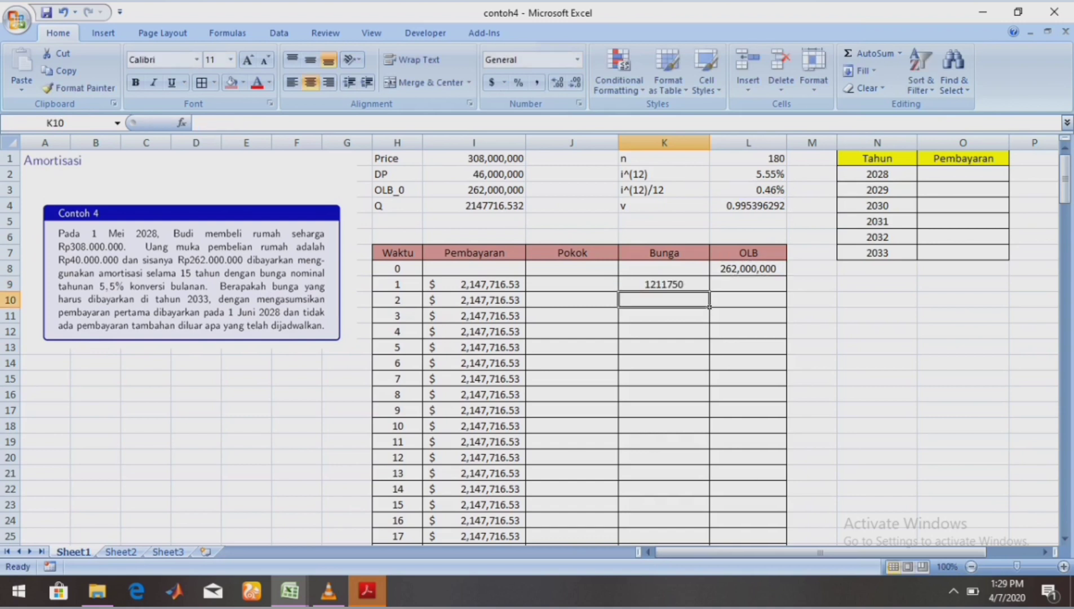
Apply the dollar Accounting number format to the whole Bunga column K.
key("Up")
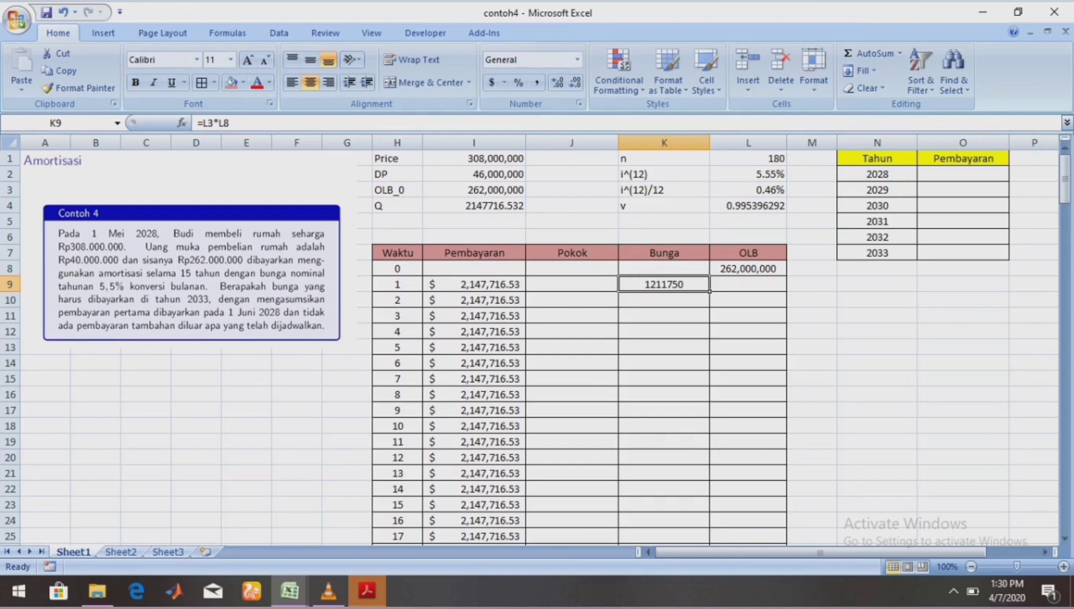
left_click(665, 142)
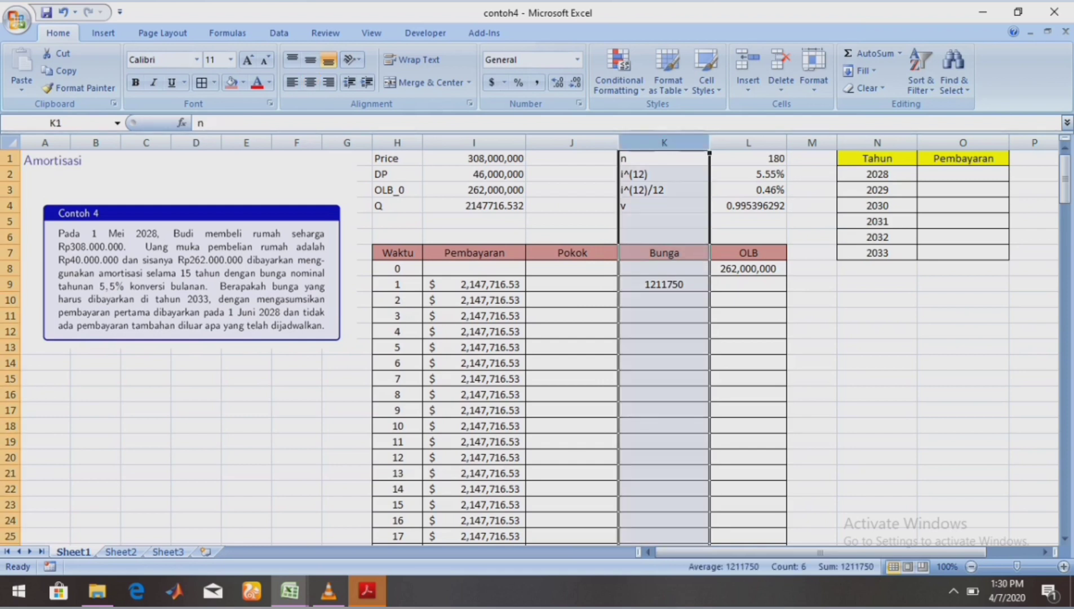
left_click(492, 82)
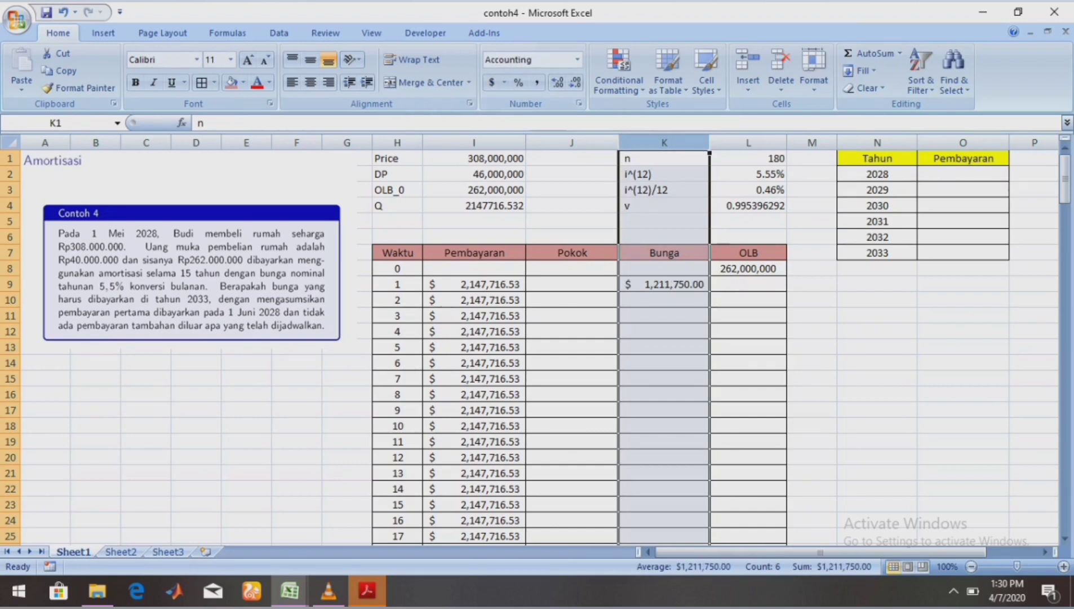
Calculate the Pokok for period 1 in J9 with the formula =I9-K9.
left_click(572, 284)
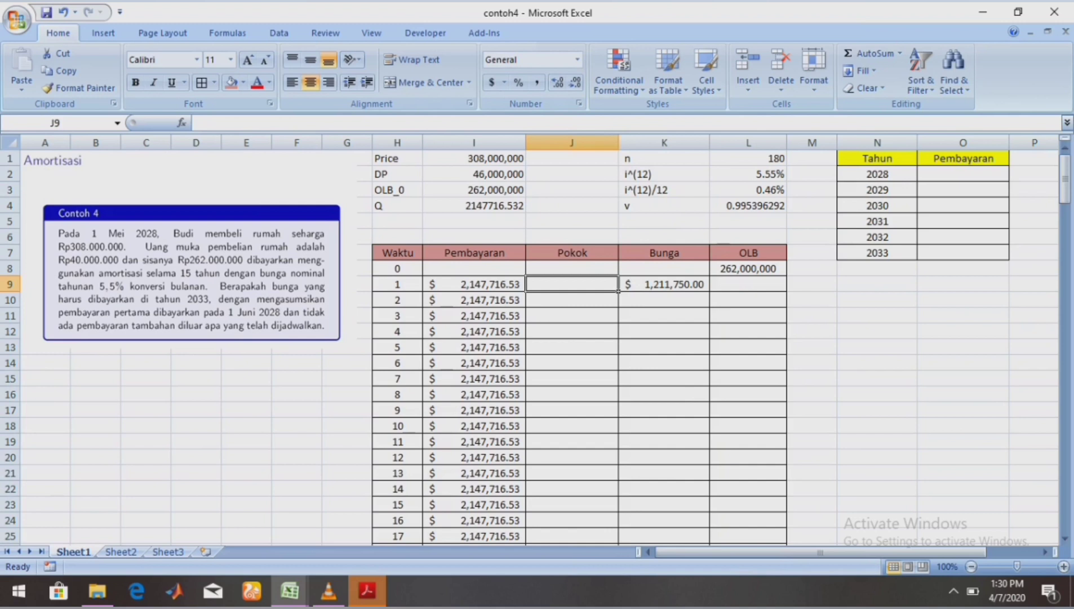
left_click(572, 143)
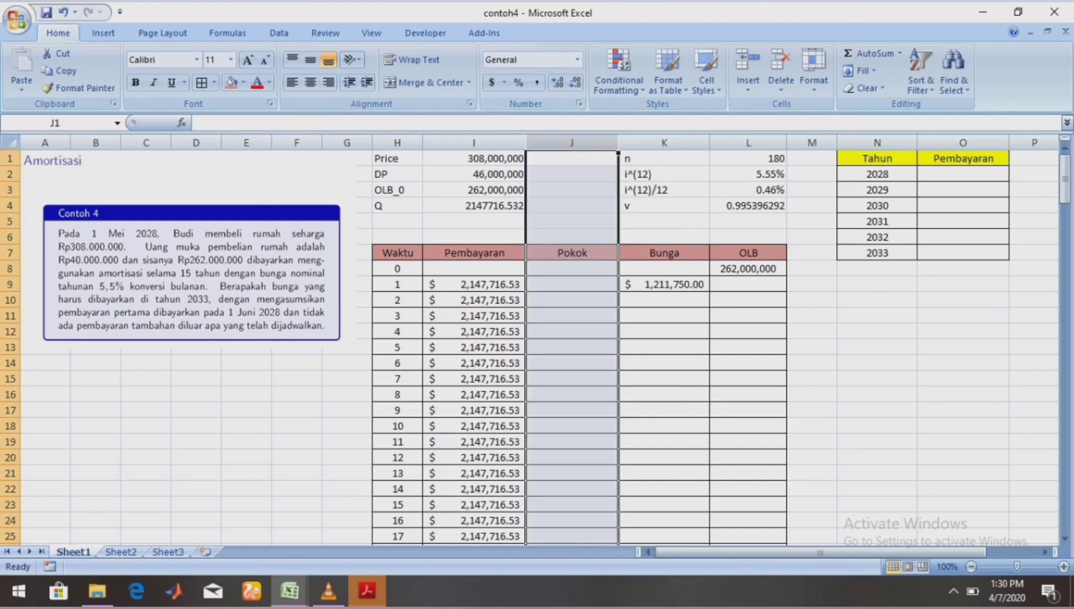
left_click(572, 284)
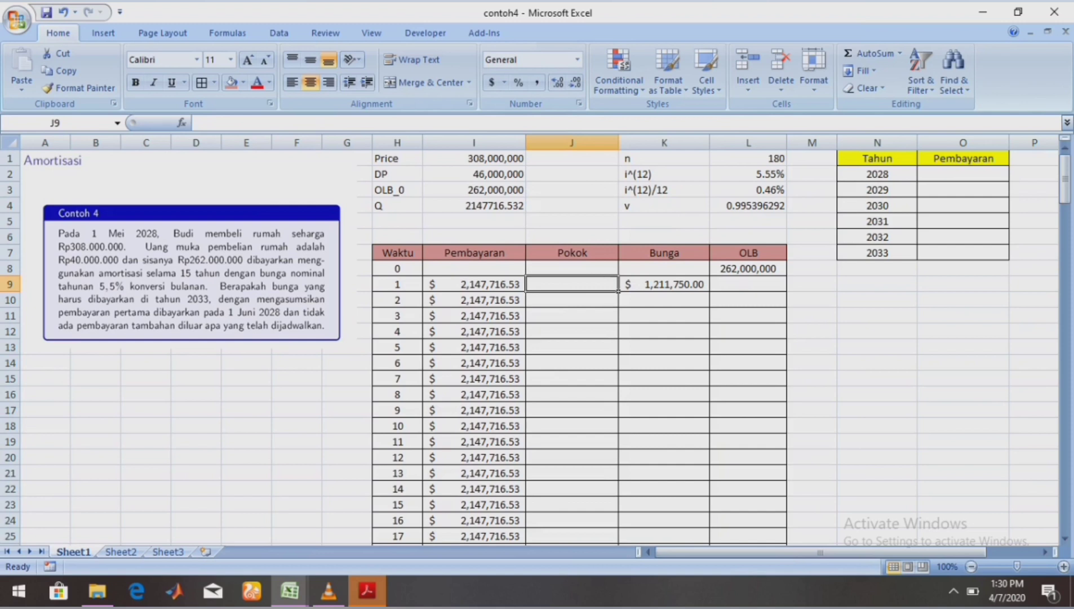
type("=")
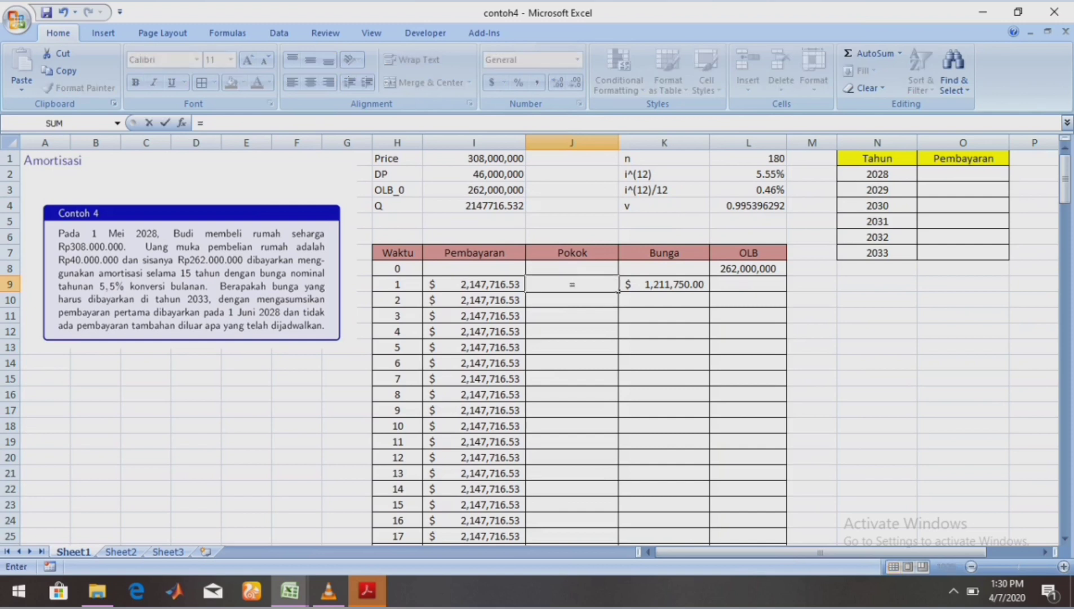
key("Left")
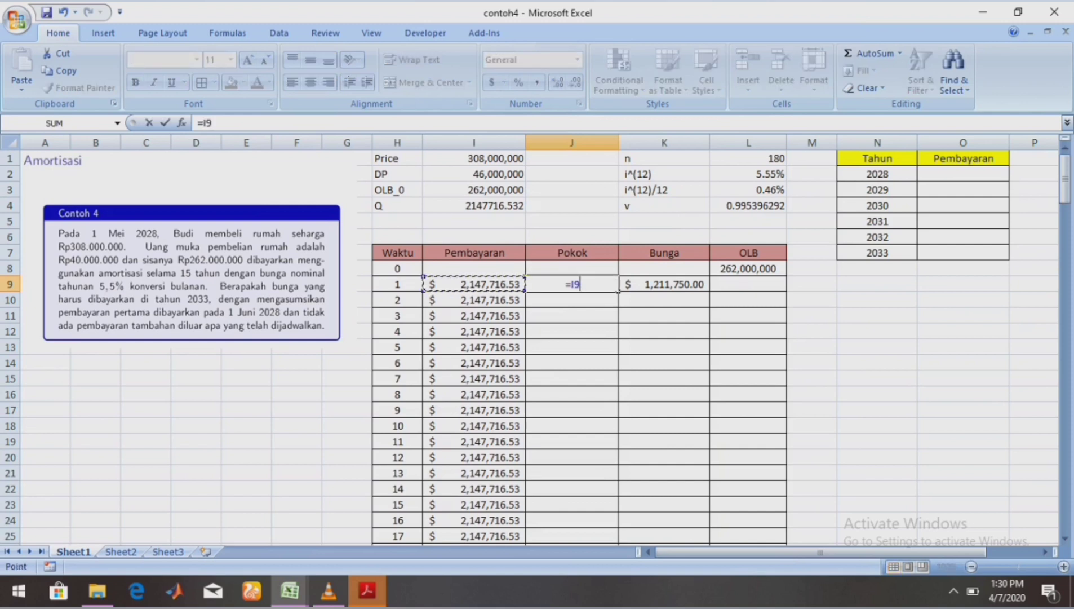
type("-")
key("Right")
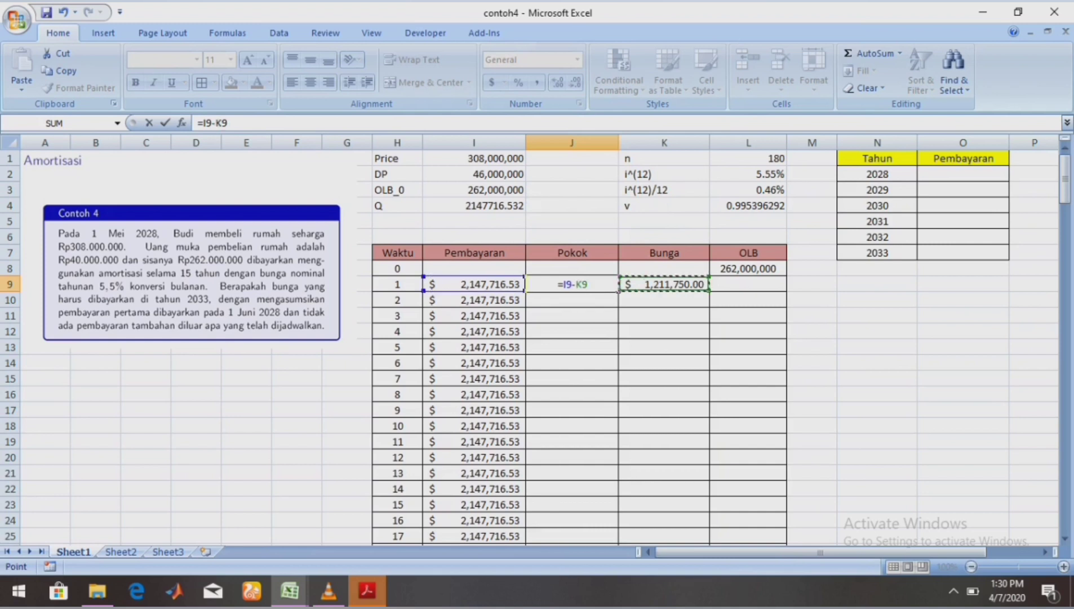
key("Return")
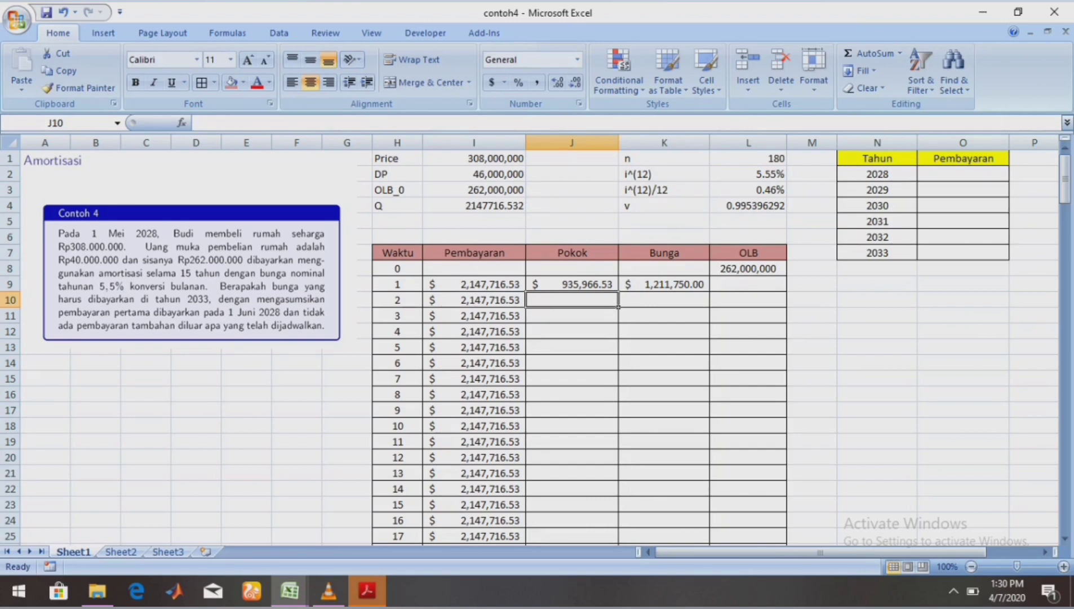
Calculate the OLB for period 1 in L9 with the formula =L8-J9.
left_click(749, 284)
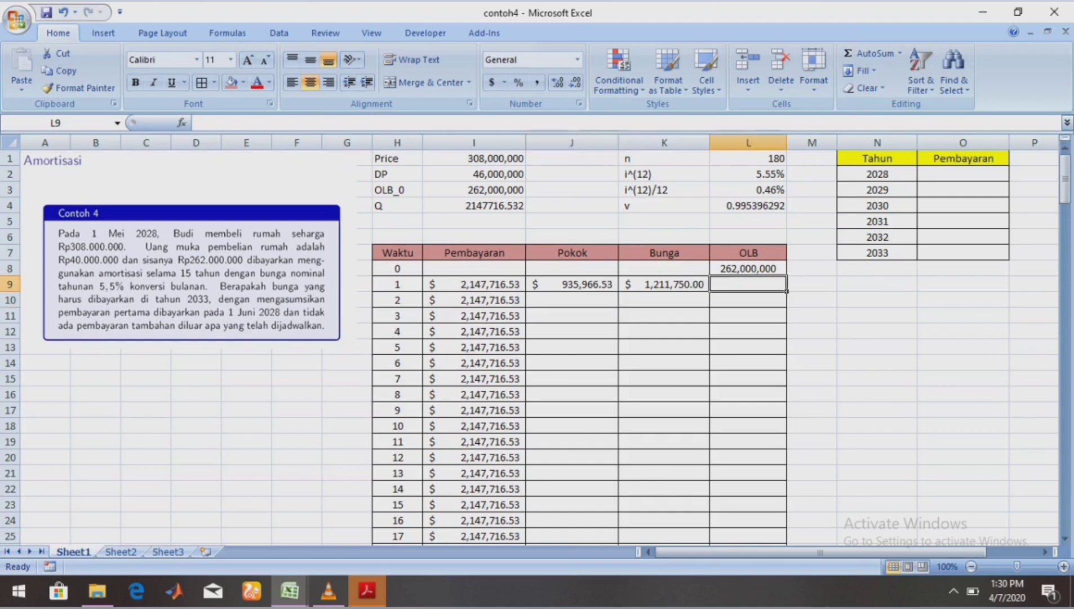
type("=")
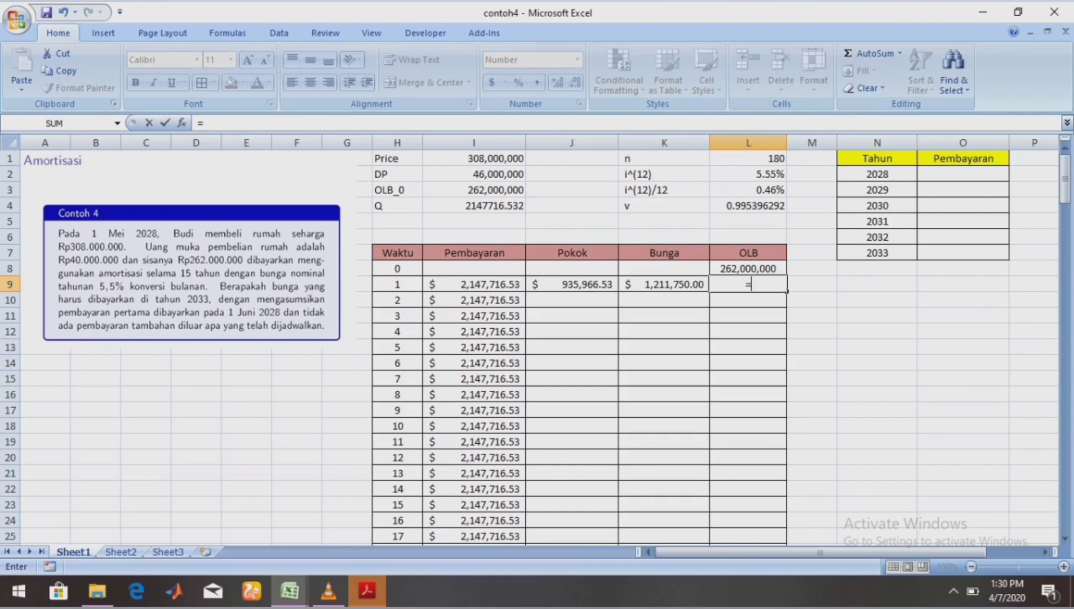
key("Up")
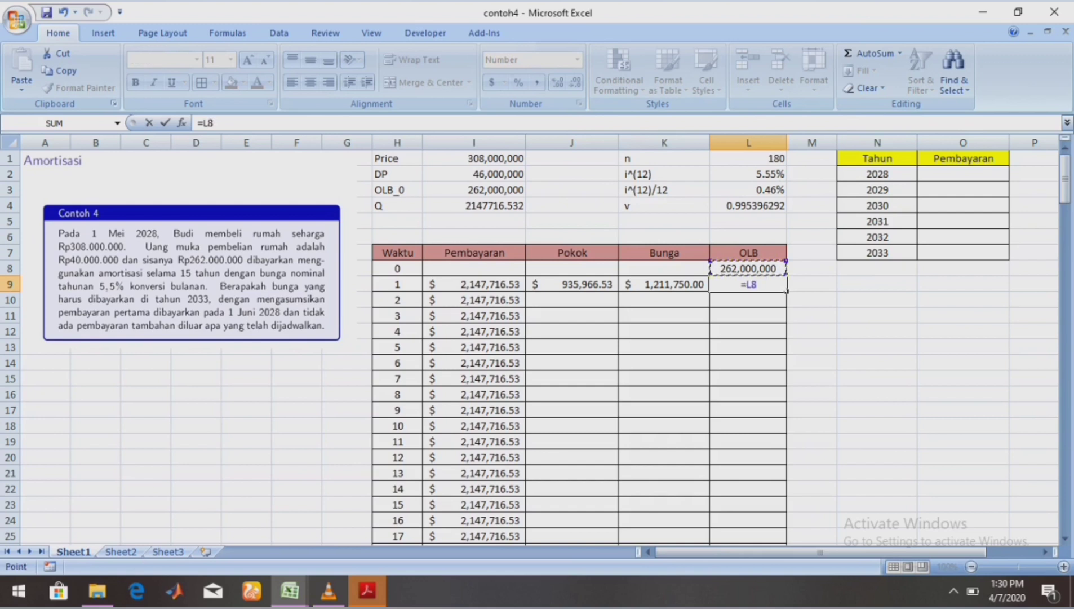
type("-")
key("Left")
key("Left")
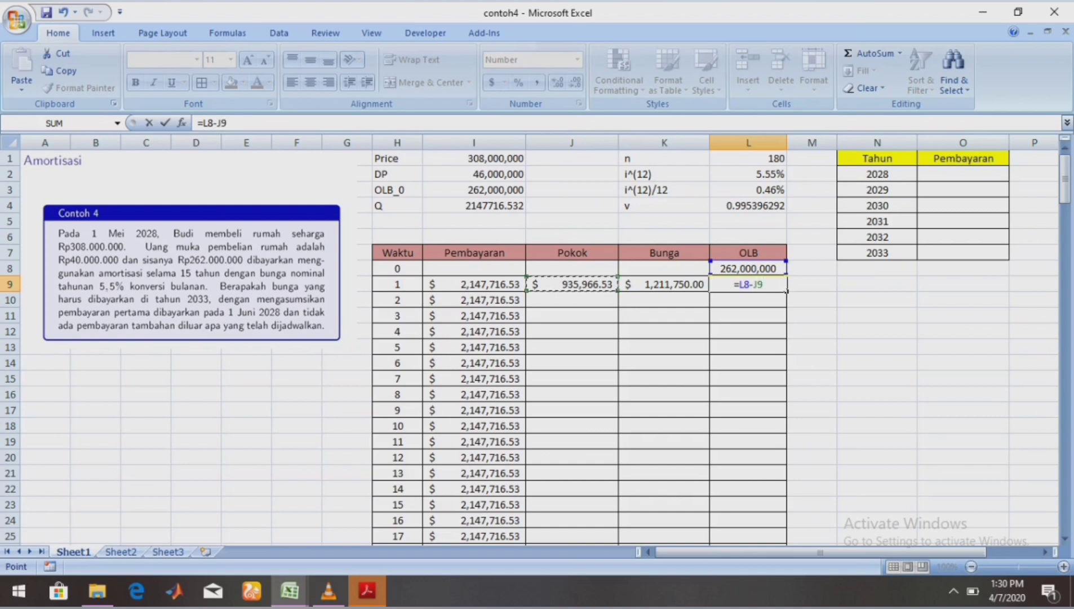
key("Return")
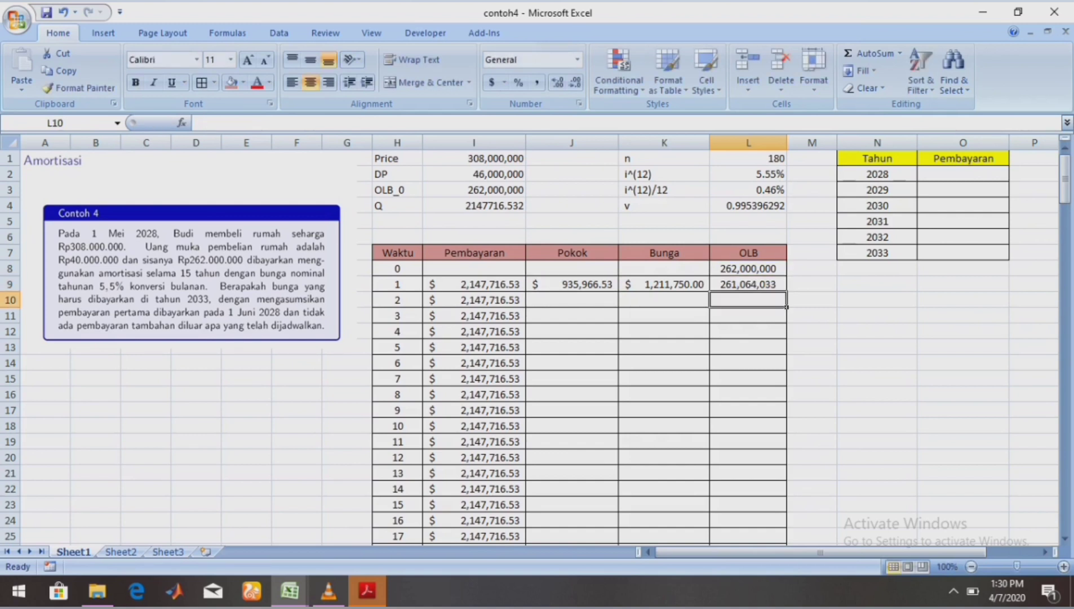
Change the Bunga formula in K9 to =$L$3*L8 and fill it down through period 180.
left_click(572, 300)
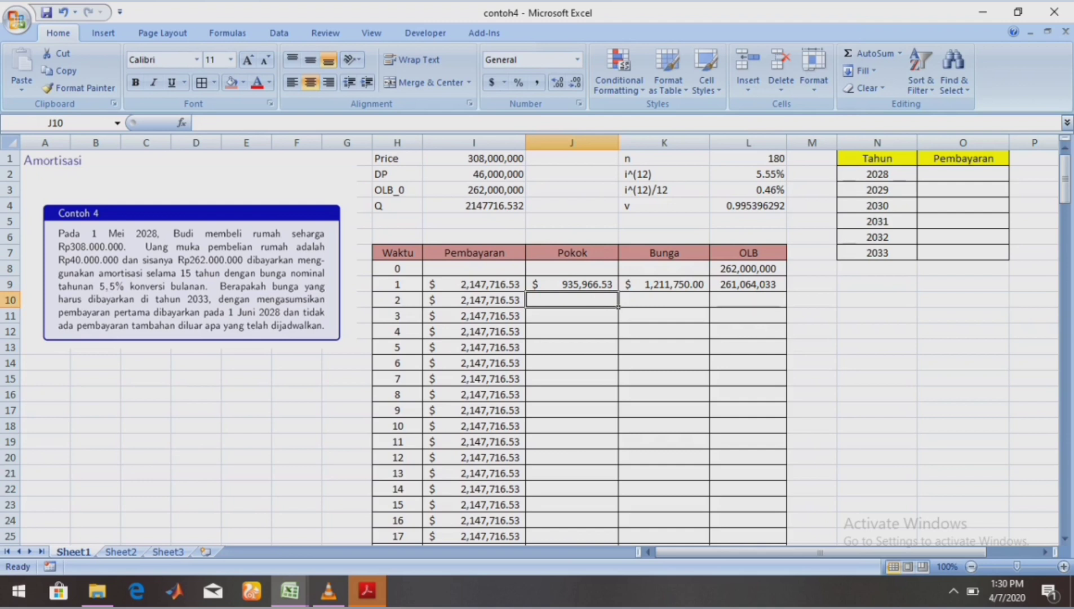
left_click(572, 284)
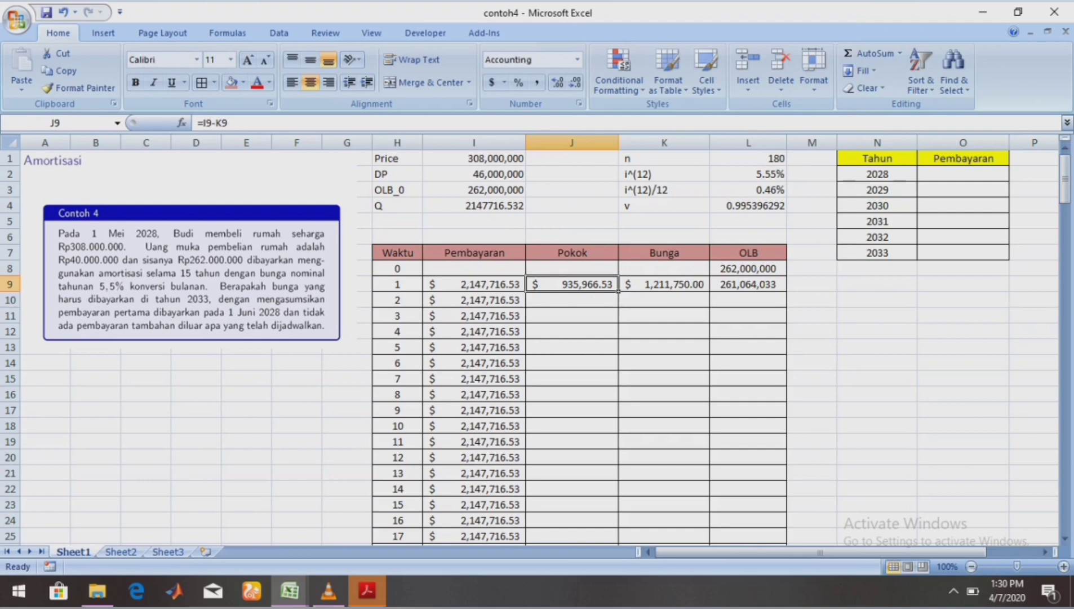
left_click(664, 288)
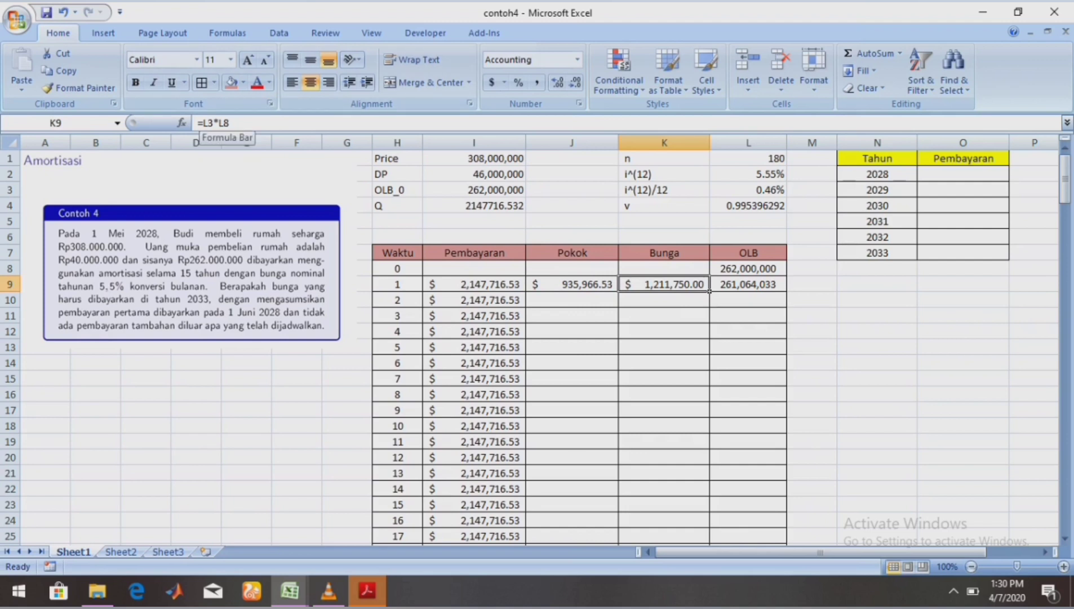
left_click(207, 123)
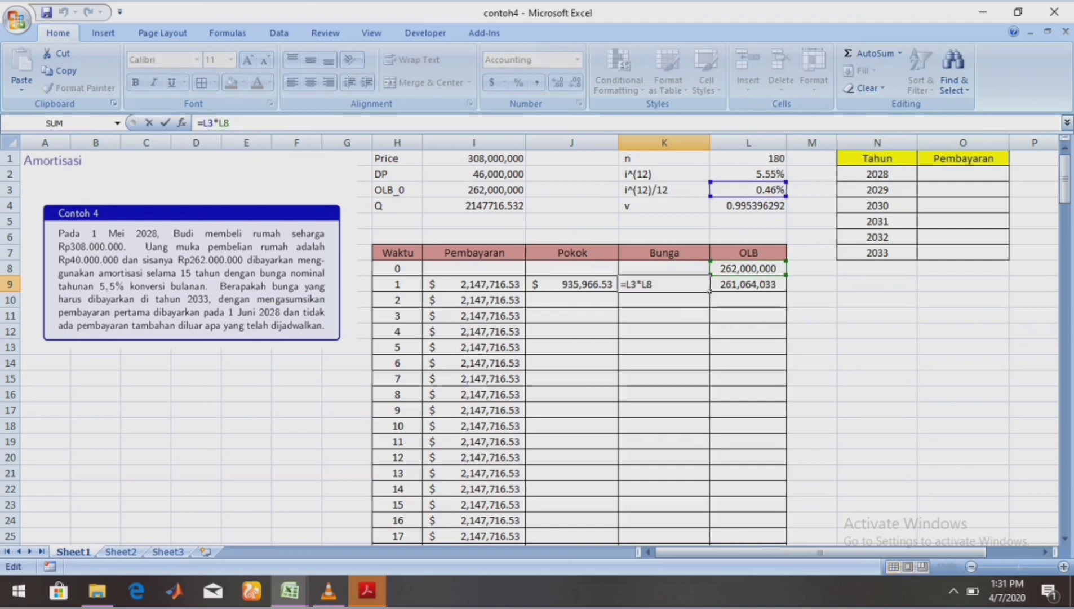
type("$")
key("Left")
key("Left")
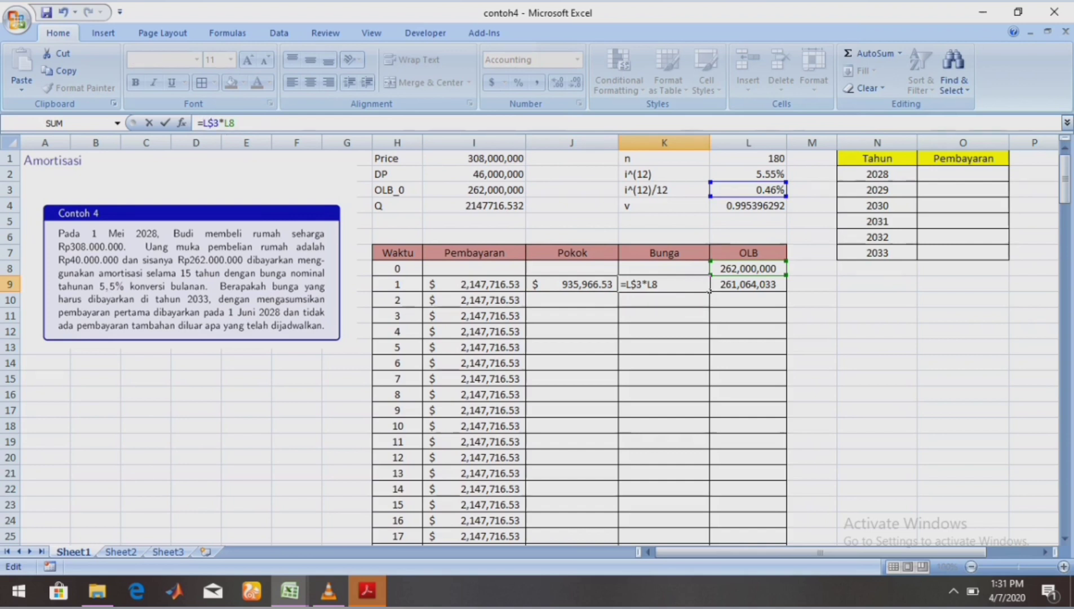
type("$")
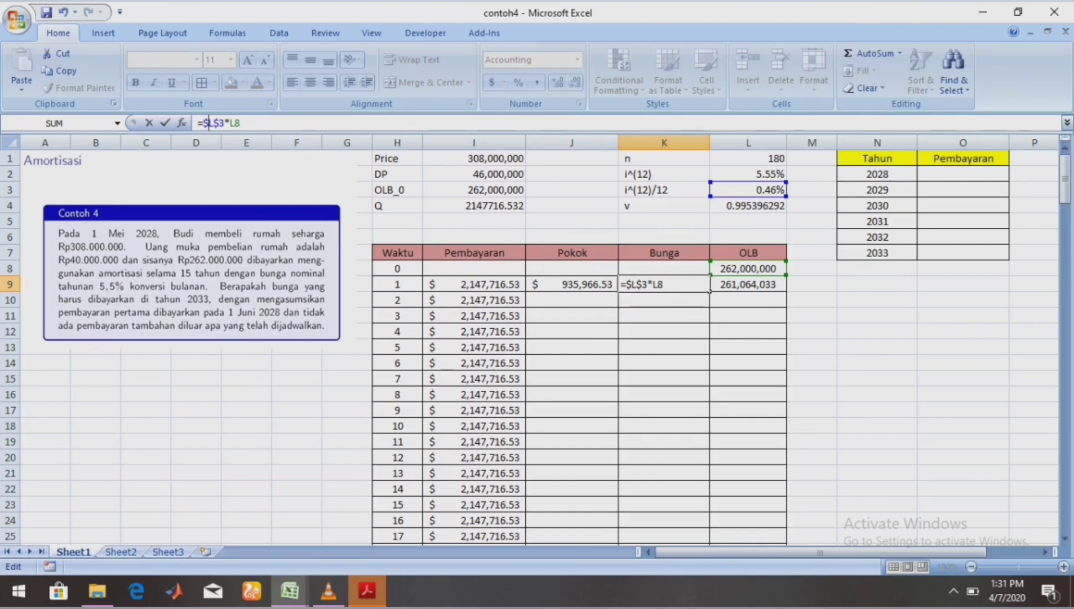
left_click(617, 321)
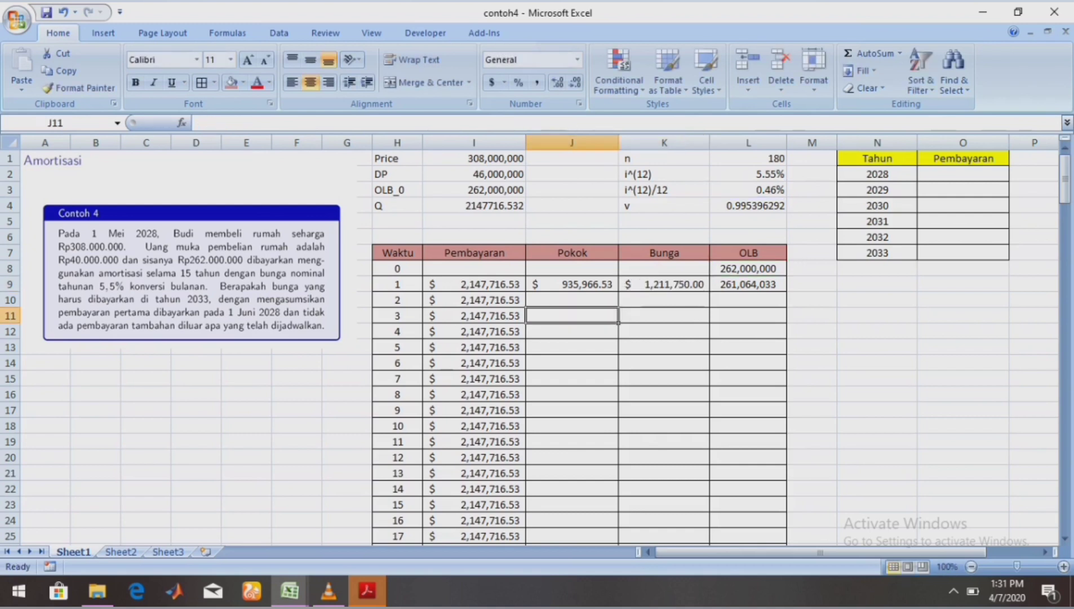
left_click(665, 287)
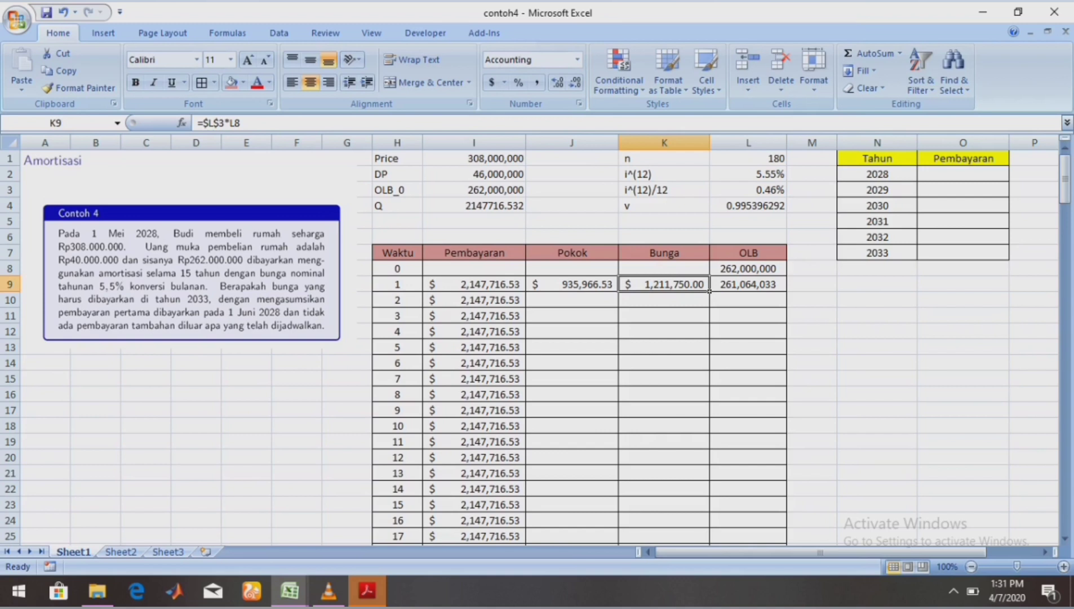
left_click_drag(710, 291, 670, 538)
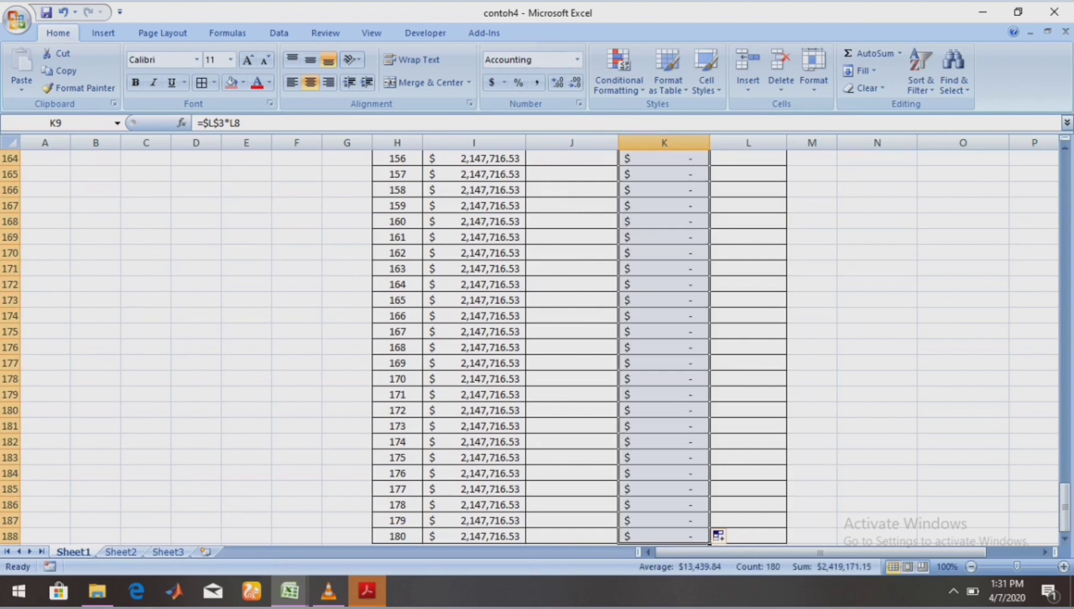
Fill the Pokok formula from J9 down the column through period 180.
left_click(749, 379)
key("Up")
key("Up")
key("Up")
key("Up")
key("Up")
key("Up")
key("Up")
key("Up")
key("Up")
key("Up")
key("Up")
key("Up")
key("Up")
key("Up")
key("Up")
key("Up")
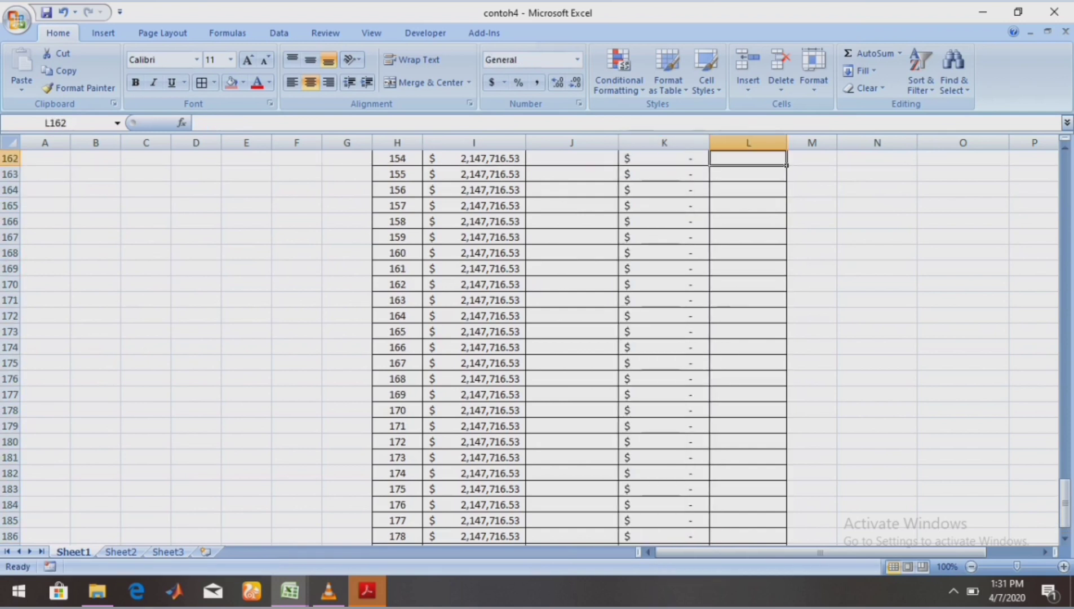
key("Up")
key("Up")
key("Up")
key("Up")
key("Up")
key("Up")
key("Up")
key("Up")
key("Up")
key("Up")
key("Up")
key("Up")
key("Up")
key("Up")
key("Up")
key("Up")
key("Up")
key("Up")
key("Up")
key("Up")
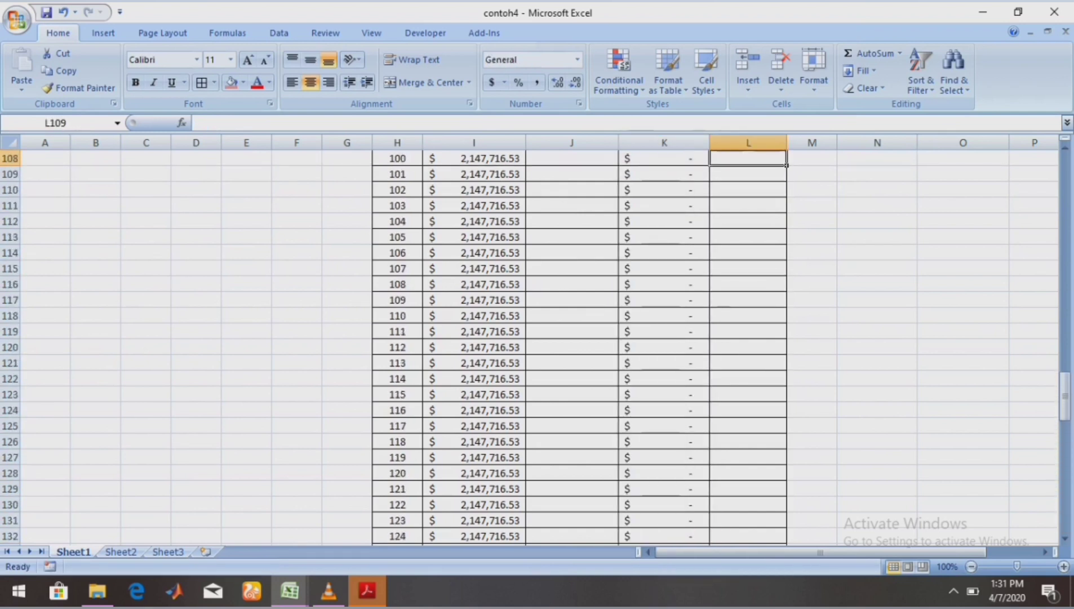
key("Up")
key("Up")
key("Up")
key("Up")
key("Up")
key("Up")
key("Up")
key("Up")
key("Up")
key("Up")
key("Up")
key("Up")
key("Up")
key("Up")
key("Up")
key("Up")
key("Up")
key("Up")
key("Up")
key("Up")
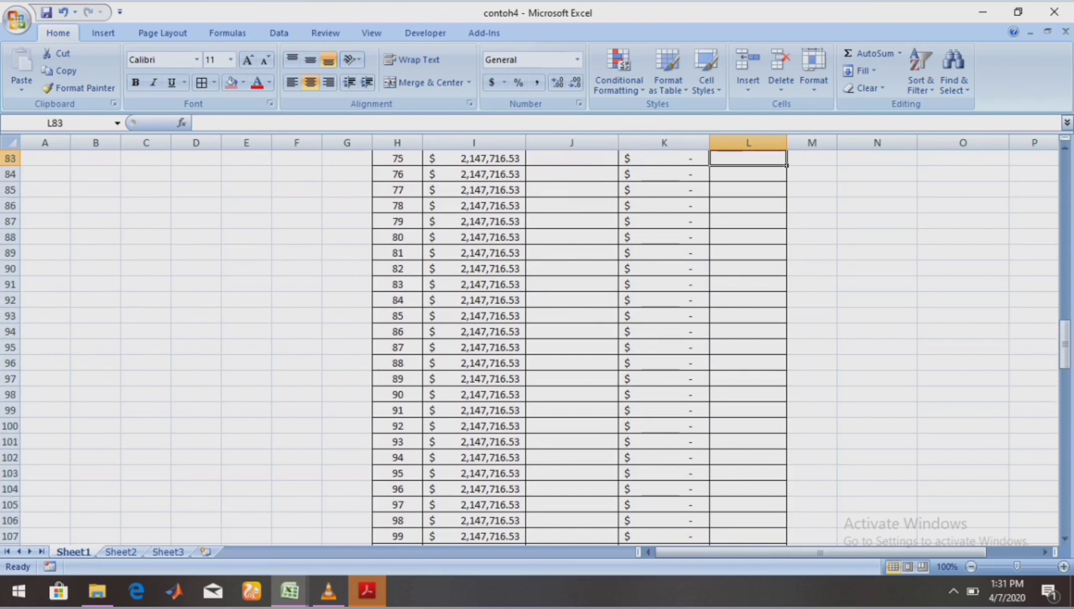
left_click_drag(1065, 344, 1064, 179)
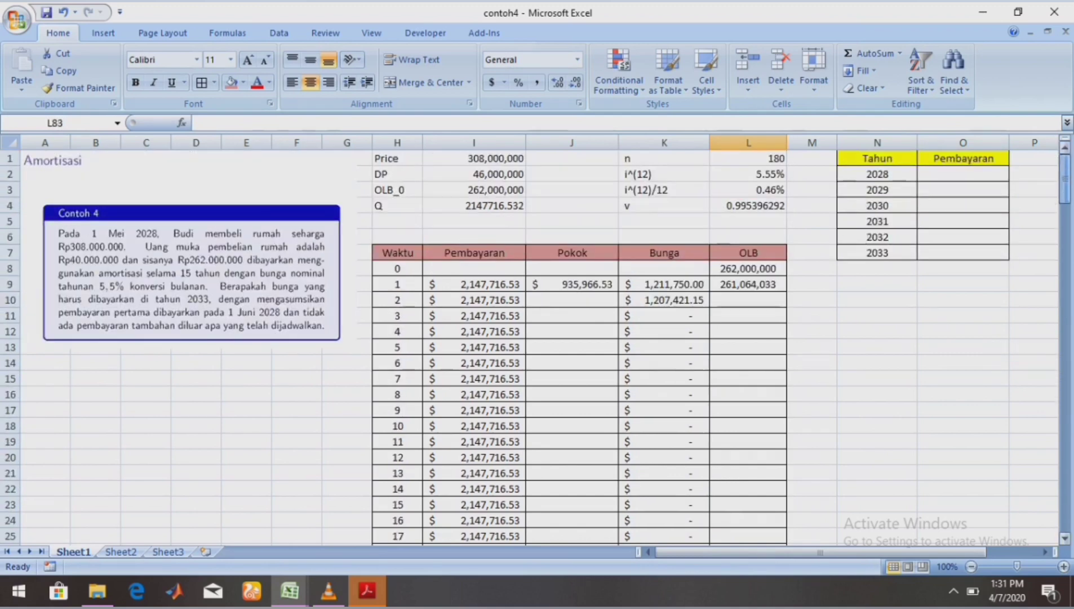
left_click(572, 300)
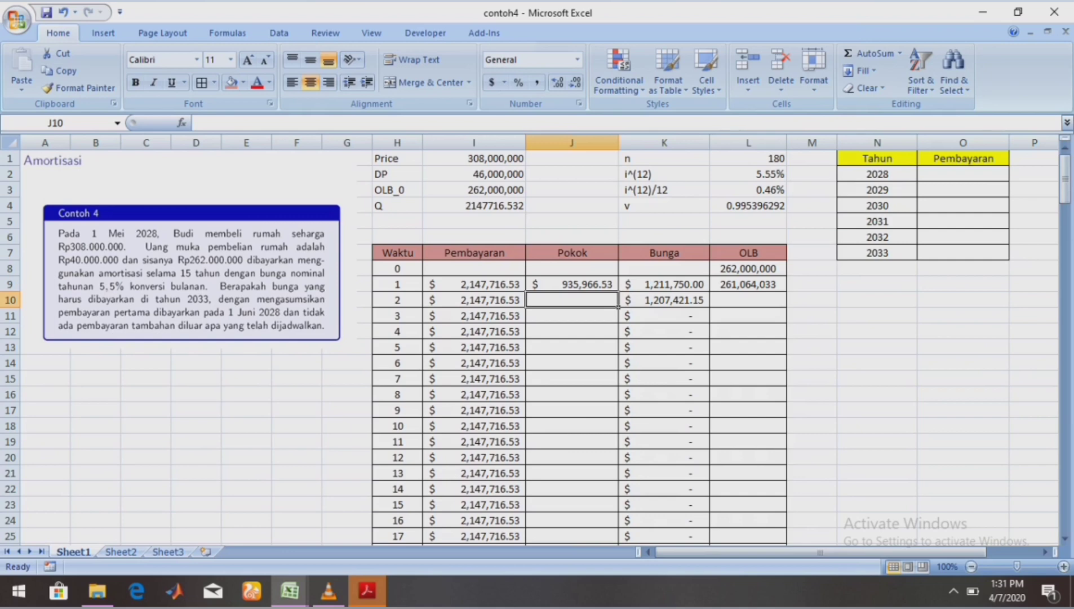
left_click(572, 284)
left_click_drag(618, 291, 718, 519)
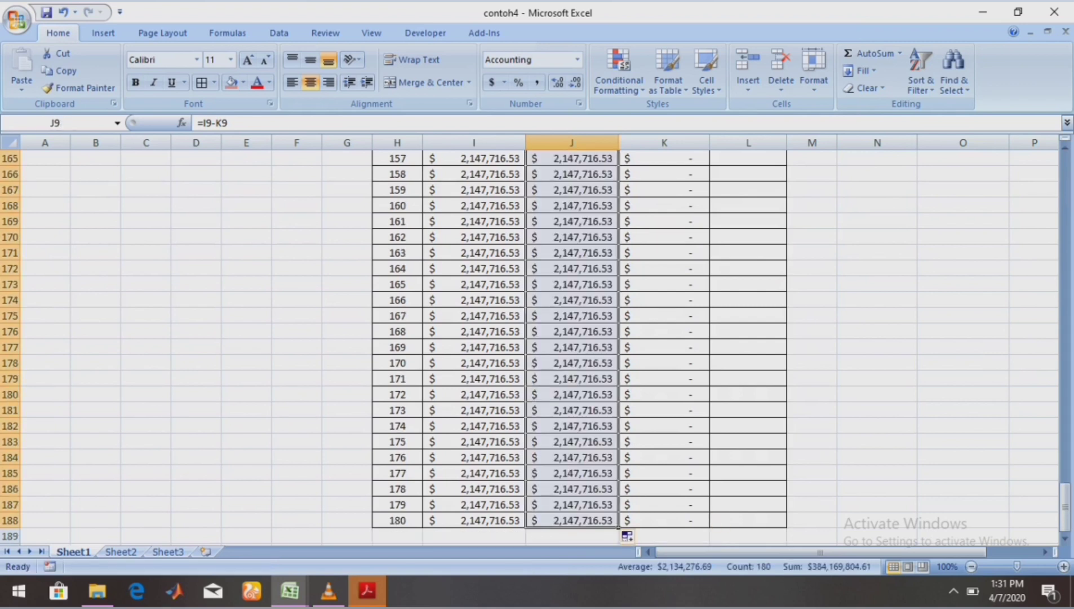
Fill the OLB formula from L9 down the column through period 180.
left_click_drag(1065, 507, 1064, 177)
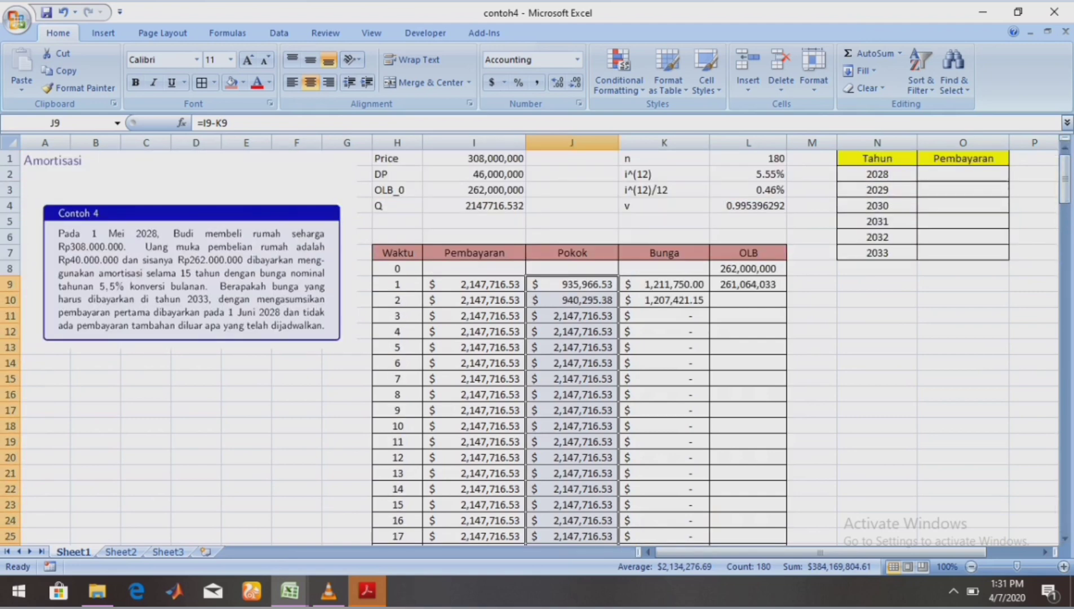
left_click(748, 300)
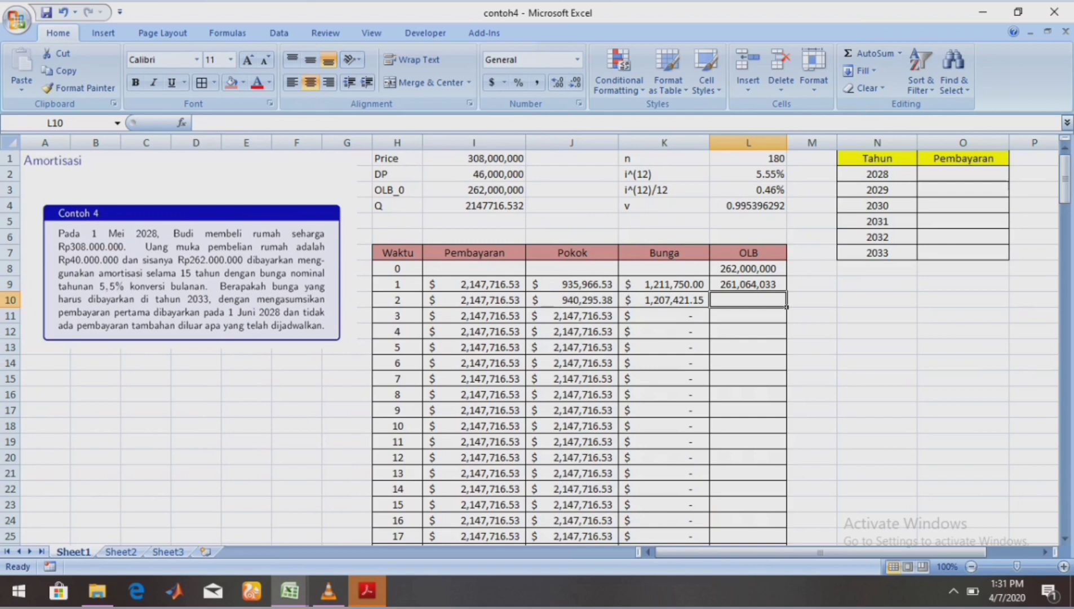
left_click(748, 284)
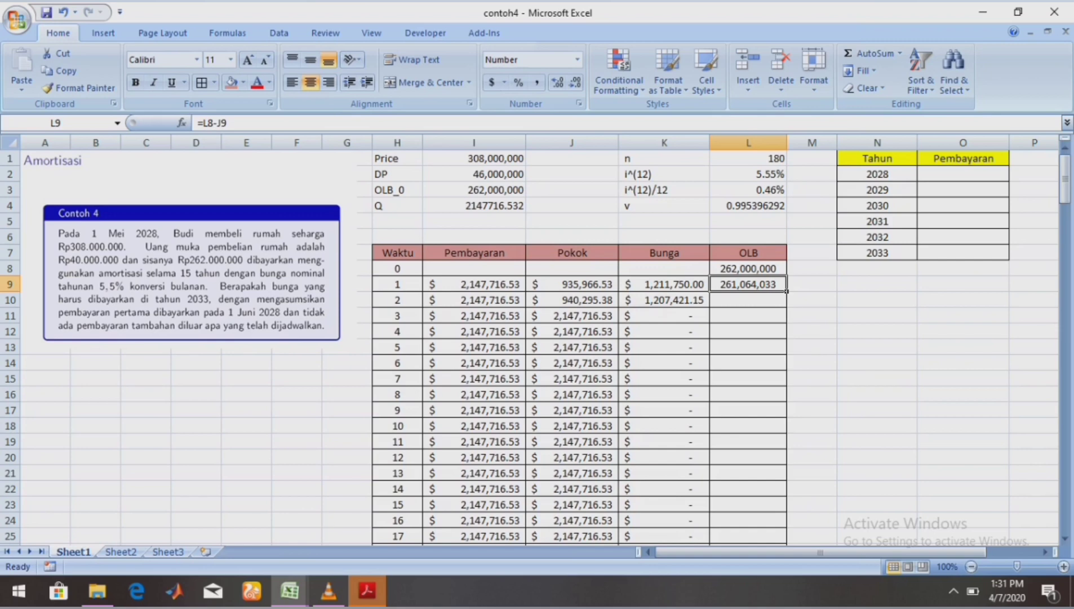
left_click_drag(787, 291, 786, 527)
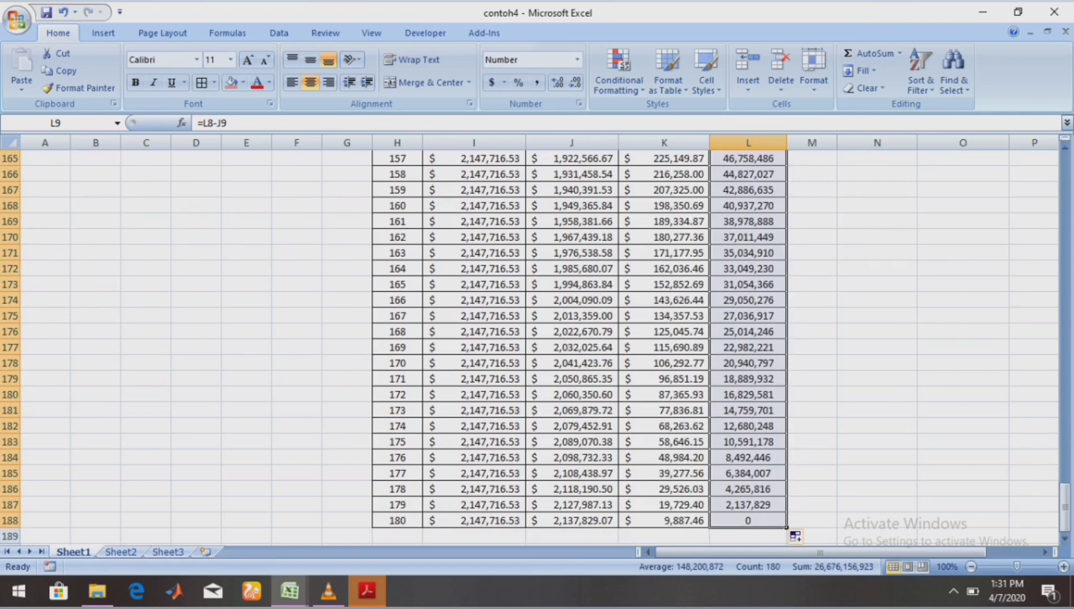
left_click(811, 520)
mouse_move(1065, 499)
left_mouse_down()
mouse_move(1065, 171)
mouse_move(1065, 508)
left_mouse_up()
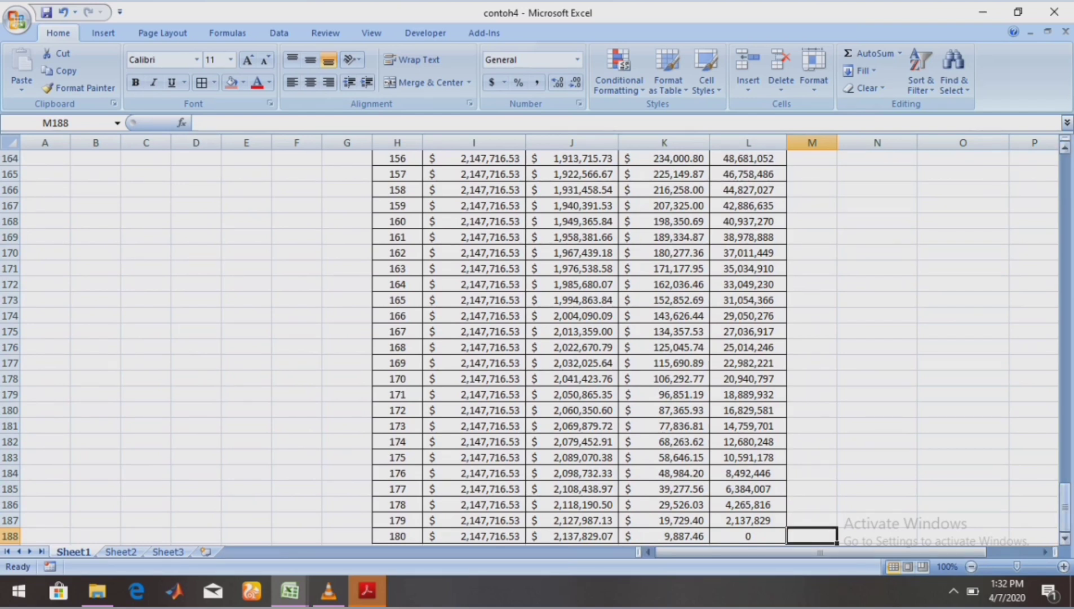
Add a Tahun column header in M7, enter 2028 in M8 and fill it down to M13.
left_click_drag(1065, 508, 1065, 178)
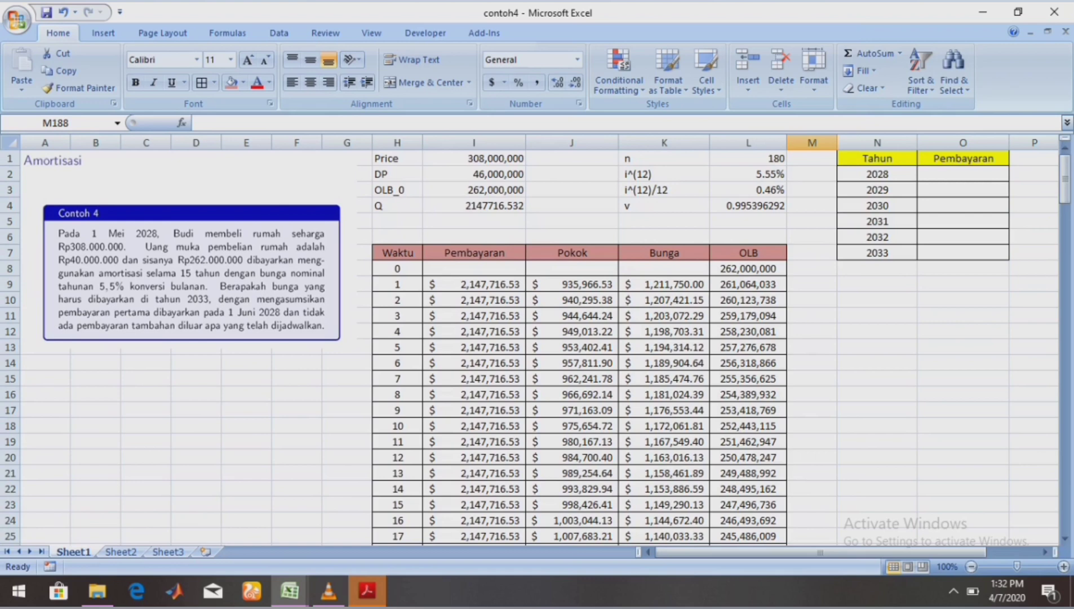
left_click(812, 252)
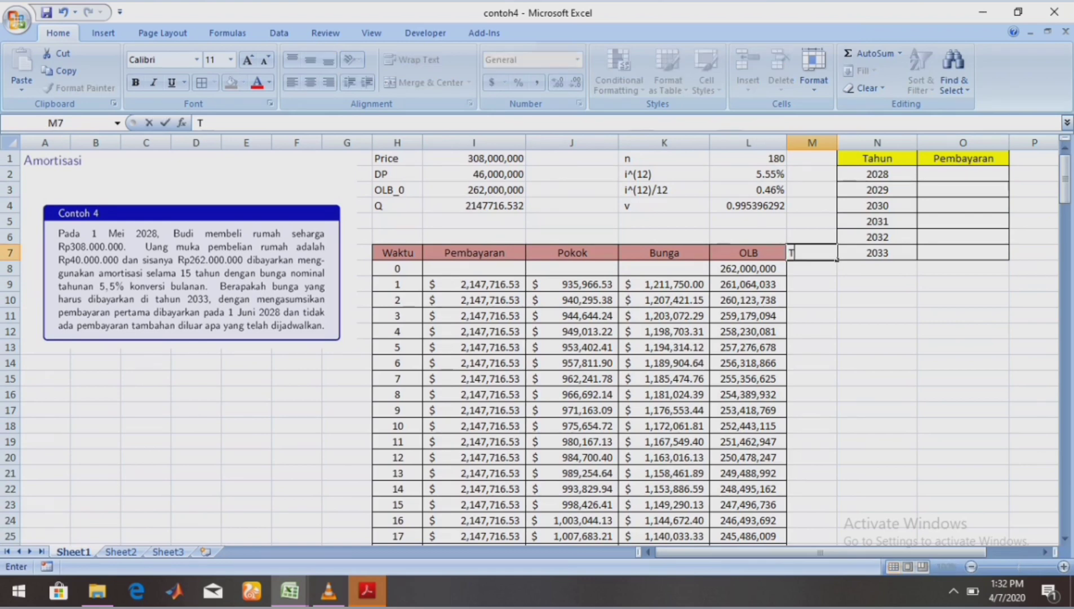
type("Tahun")
key("Return")
type("2028")
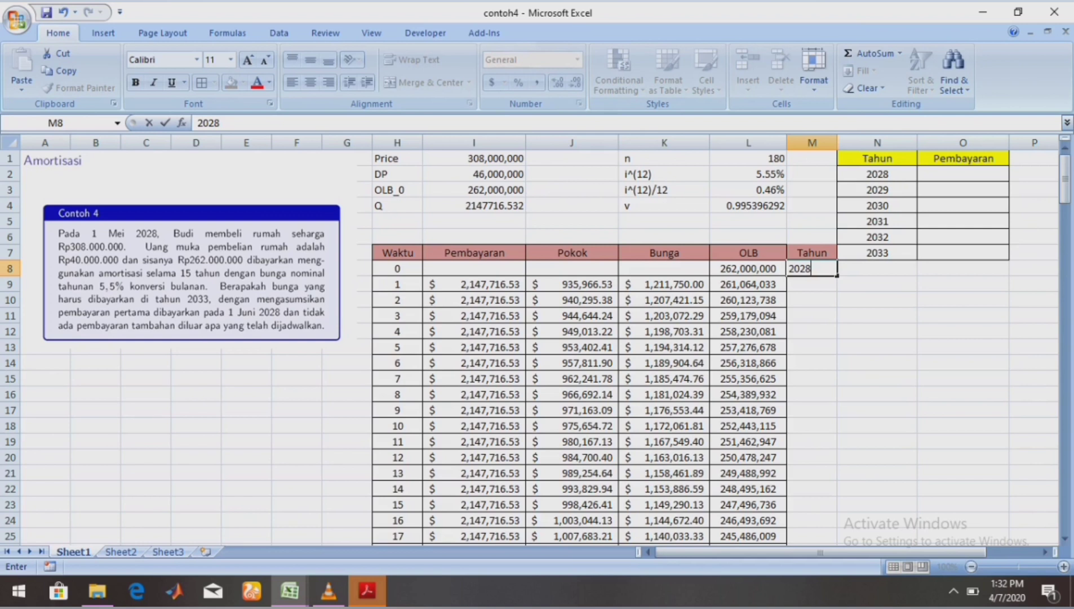
key("ctrl+Return")
left_click_drag(837, 275, 838, 354)
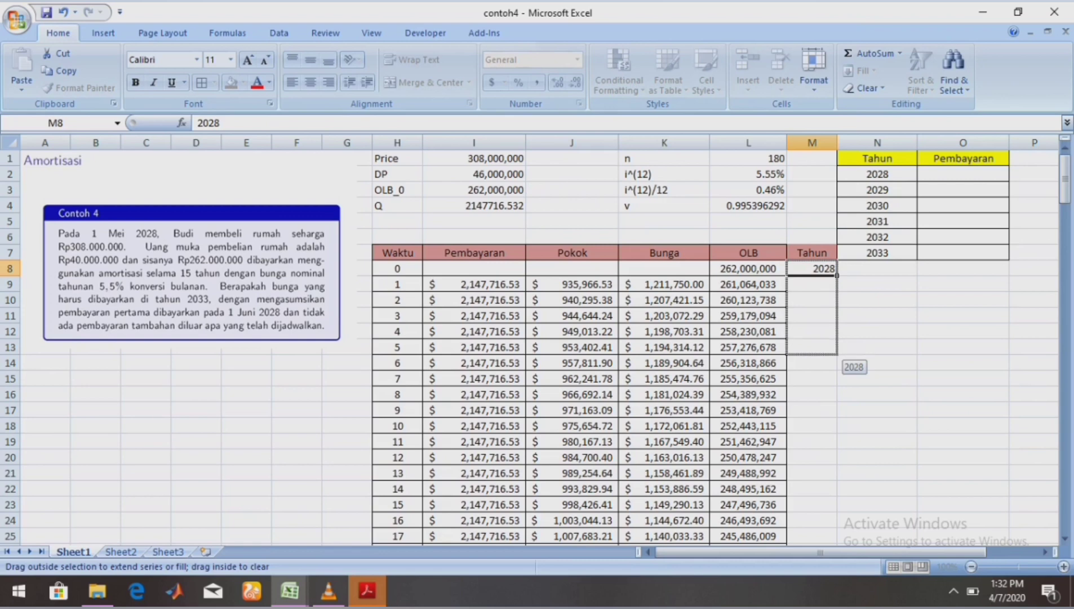
left_click_drag(837, 354, 838, 354)
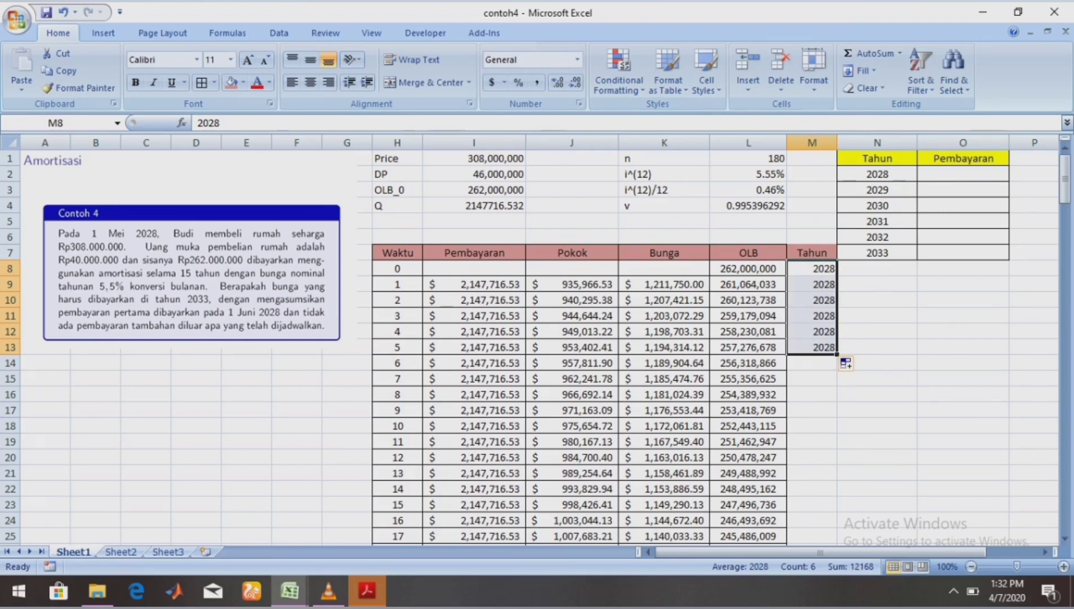
Clear the year for period 0 in M8 and extend the 2028 entries down through period 7.
left_click(812, 269)
key("BackSpace")
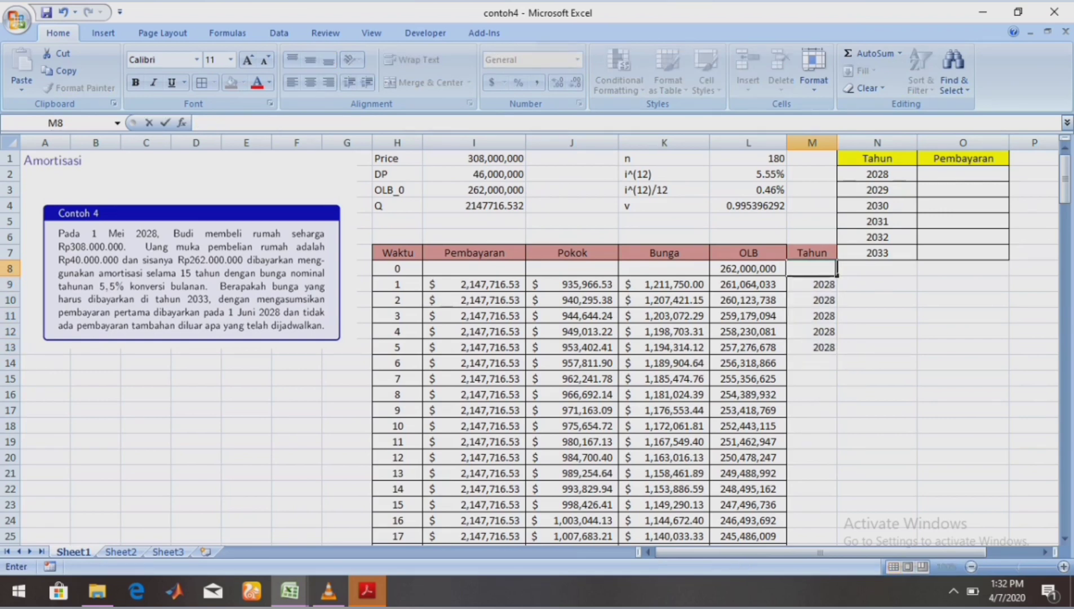
left_click(826, 344)
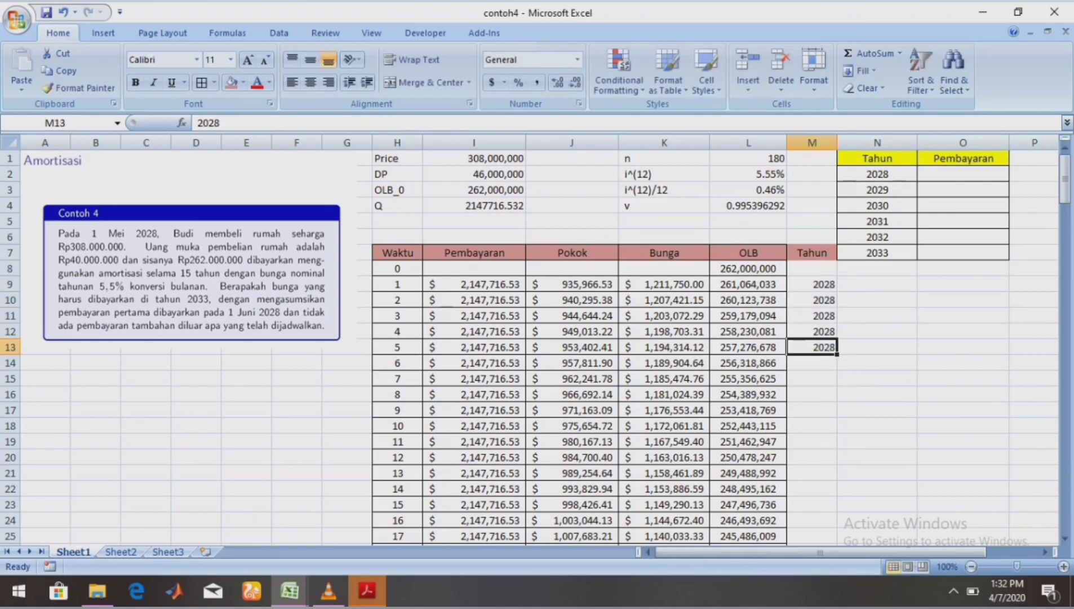
left_click_drag(838, 354, 838, 386)
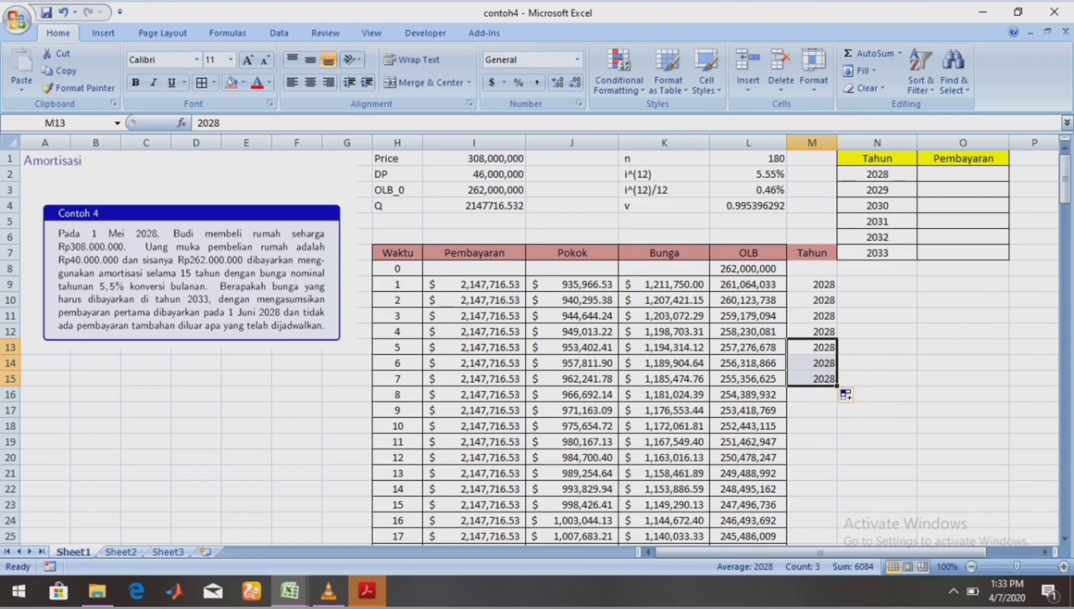
left_click(877, 378)
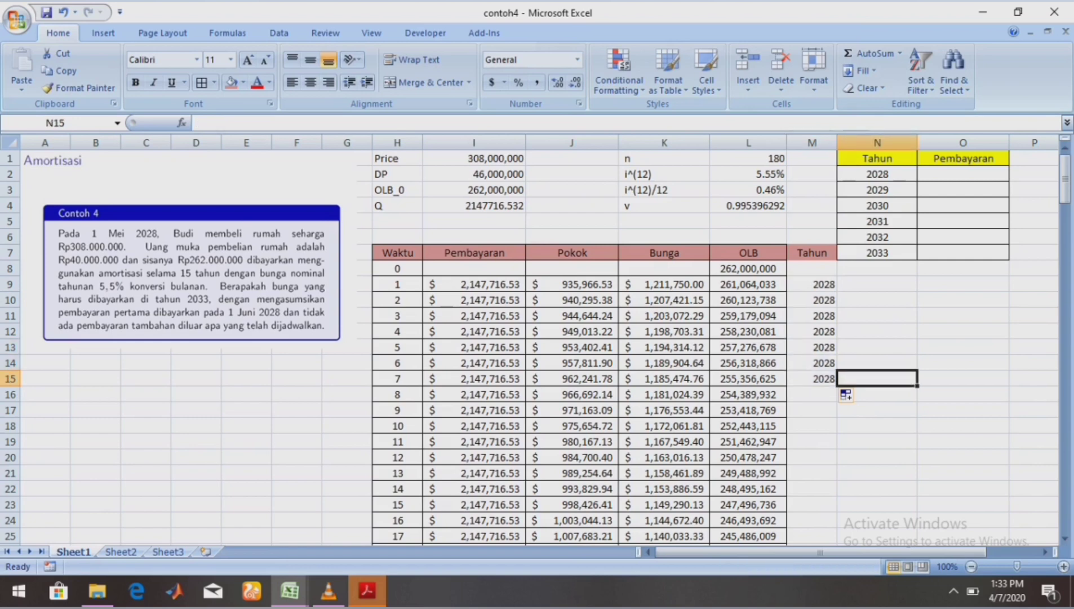
Fill in the Pembayaran column of the yearly table with 7 for 2028 and 12 for each year from 2029 to 2033.
left_click(963, 175)
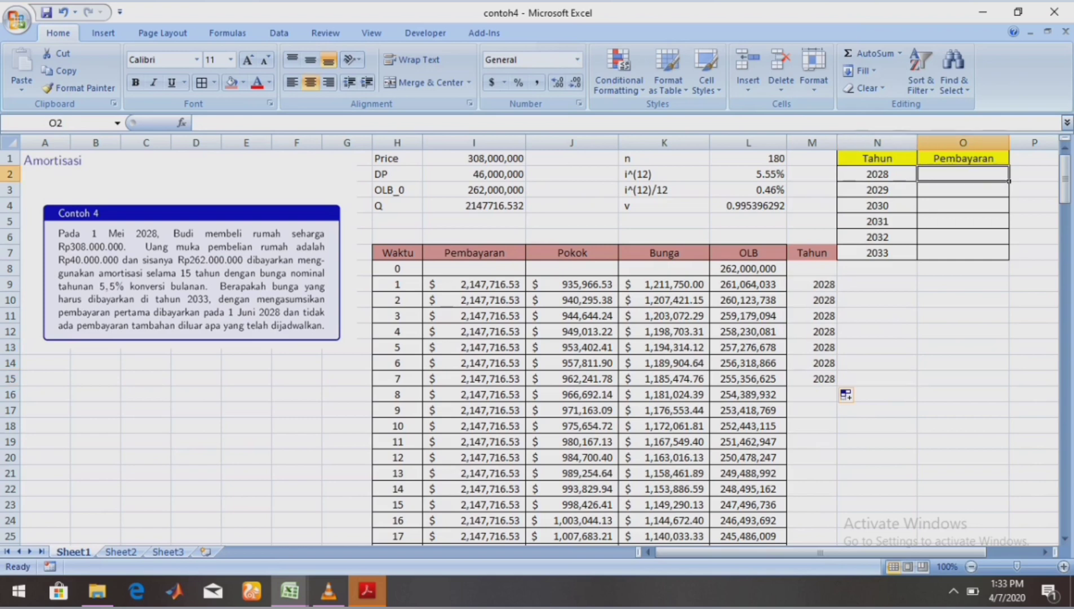
type("7")
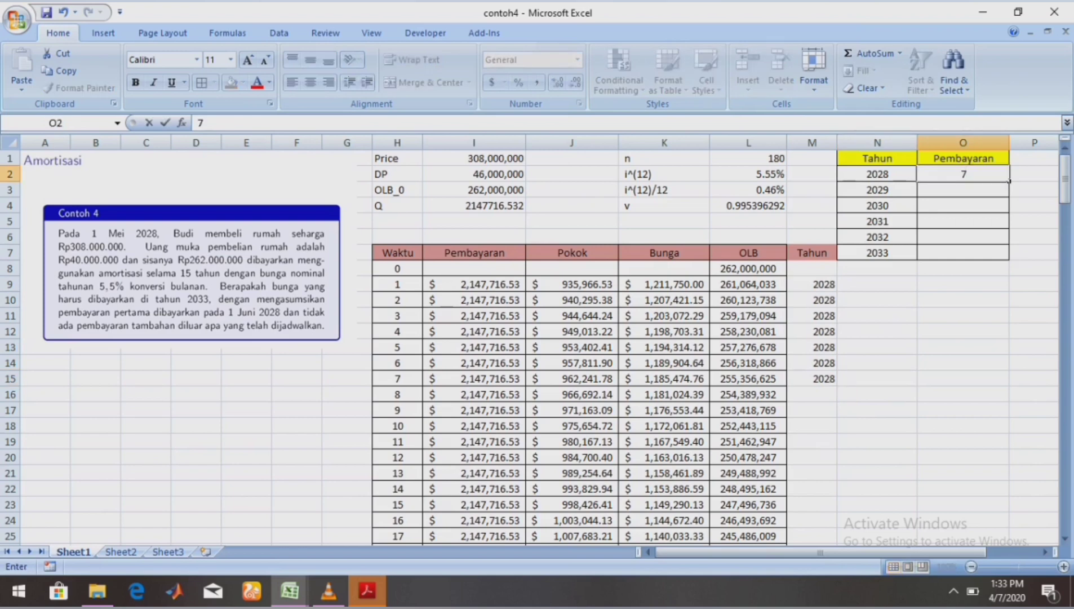
key("Return")
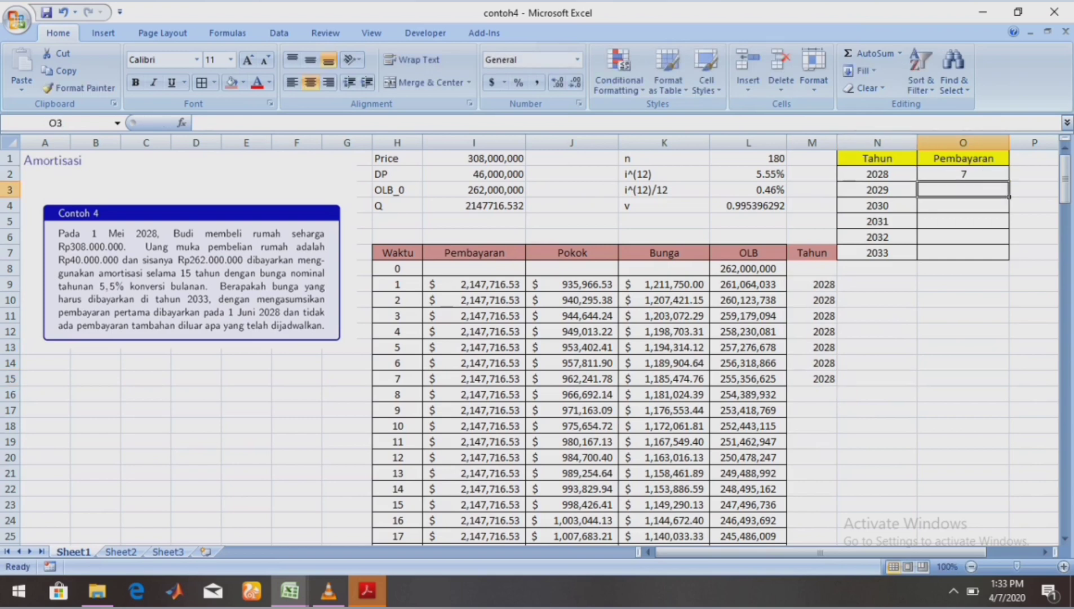
type("12")
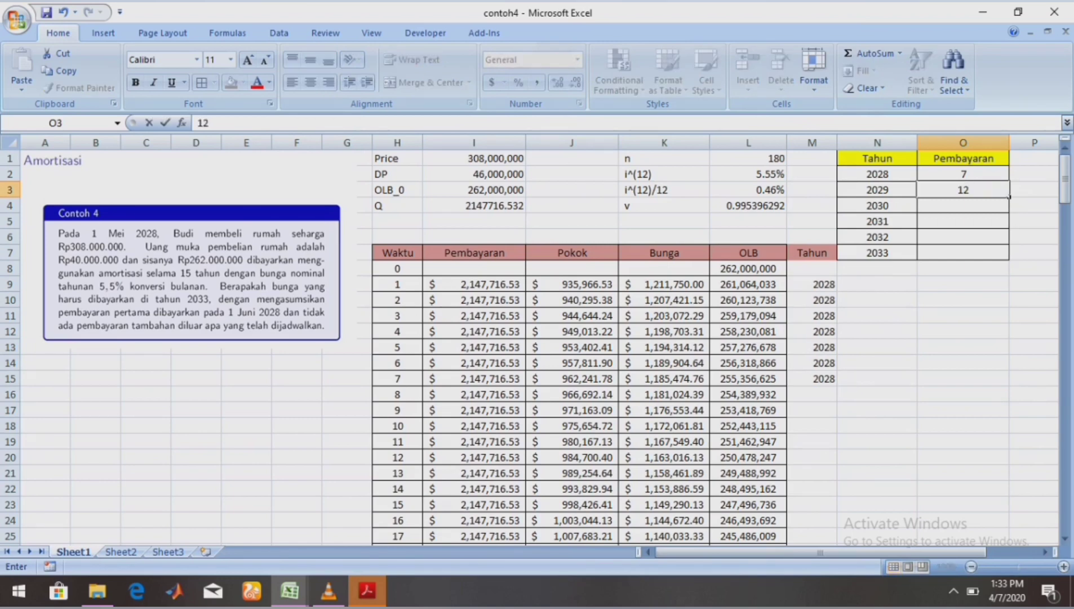
key("Return")
type("12")
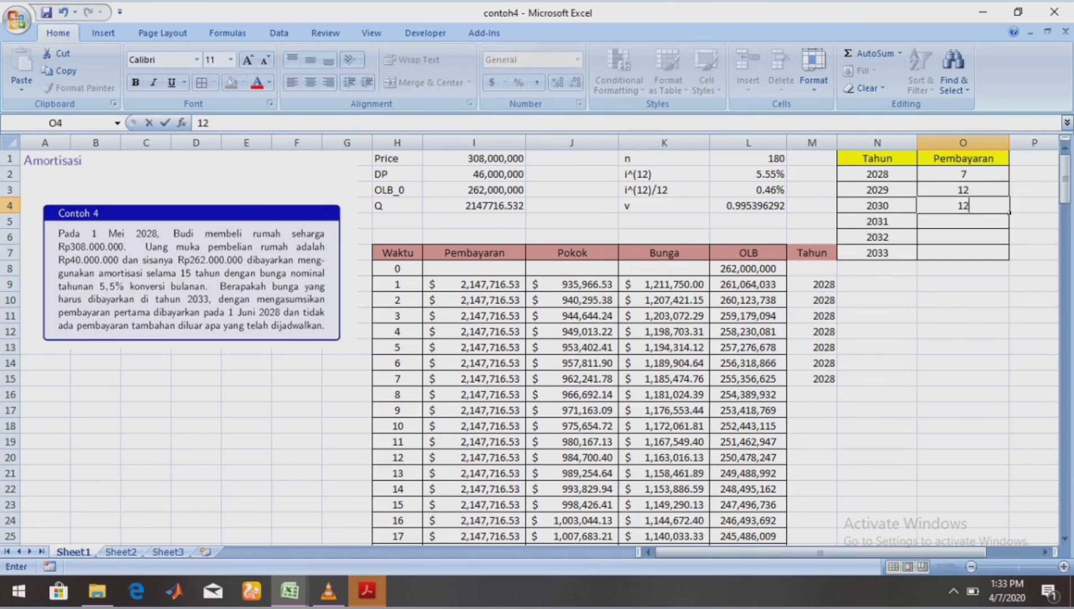
key("Return")
type("12")
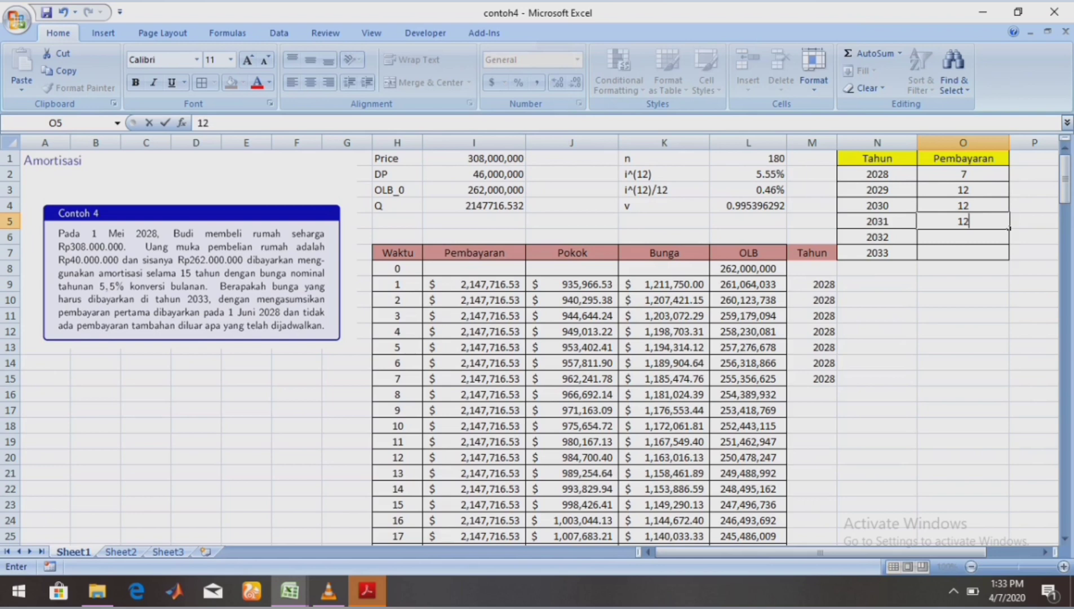
key("Return")
type("12")
key("Return")
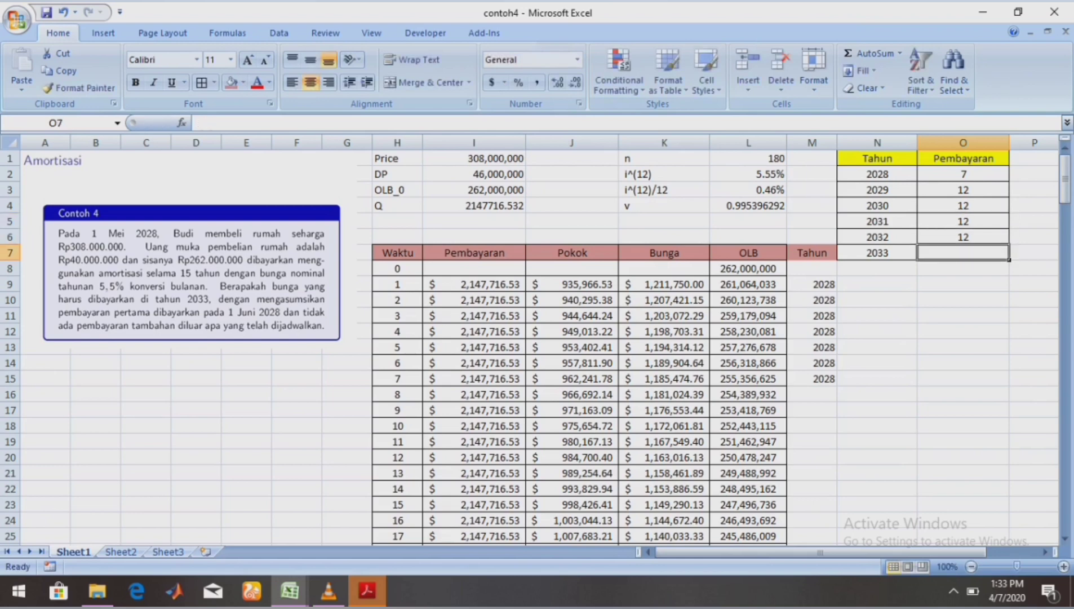
type("12")
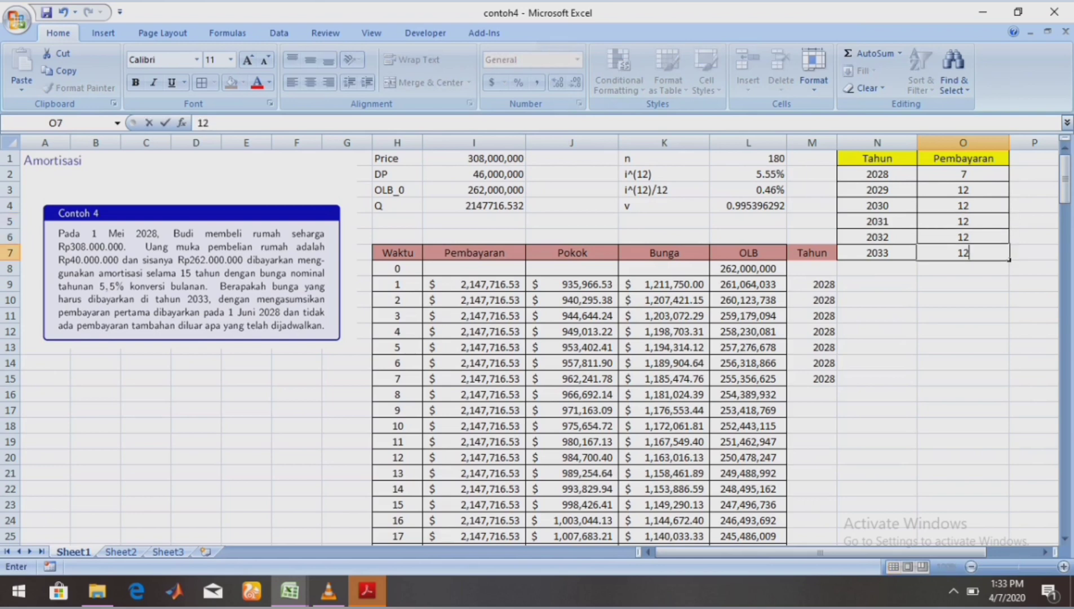
key("Return")
Look down the amortization schedule through the rows beyond period 60.
key("Down")
key("Down")
key("Down")
key("Down")
key("Down")
key("Down")
key("Down")
key("Down")
key("Down")
key("Down")
key("Down")
key("Down")
key("Down")
key("Down")
key("Down")
key("Down")
key("Down")
key("Down")
key("Down")
key("Down")
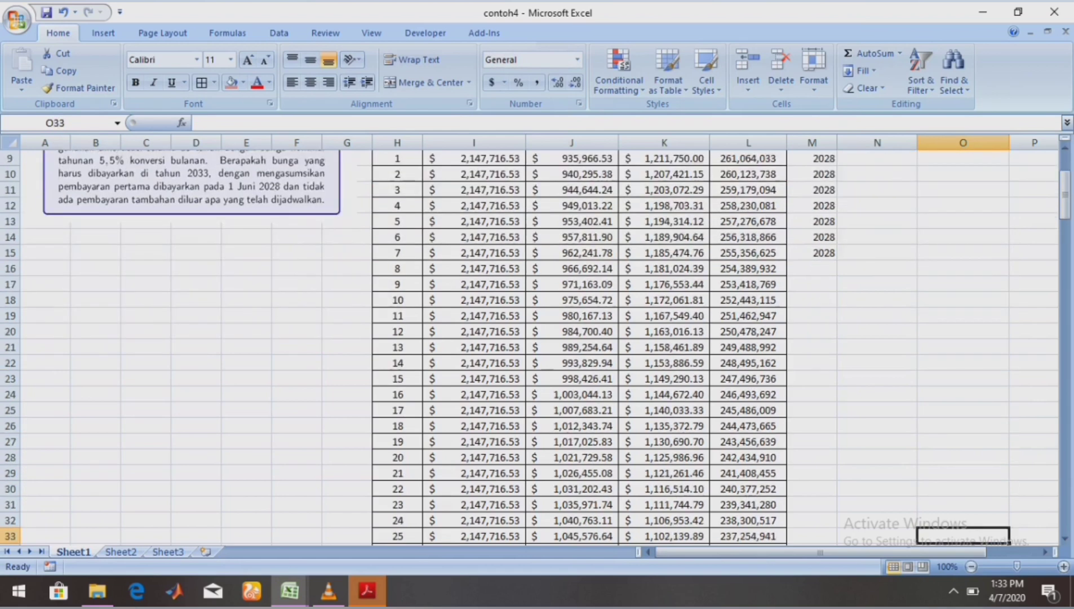
key("Down")
key("Down")
key("Down")
key("Down")
key("Down")
key("Down")
key("Down")
key("Down")
key("Down")
key("Down")
key("Down")
key("Down")
key("Down")
key("Down")
key("Down")
key("Down")
key("Down")
key("Down")
key("Down")
key("Down")
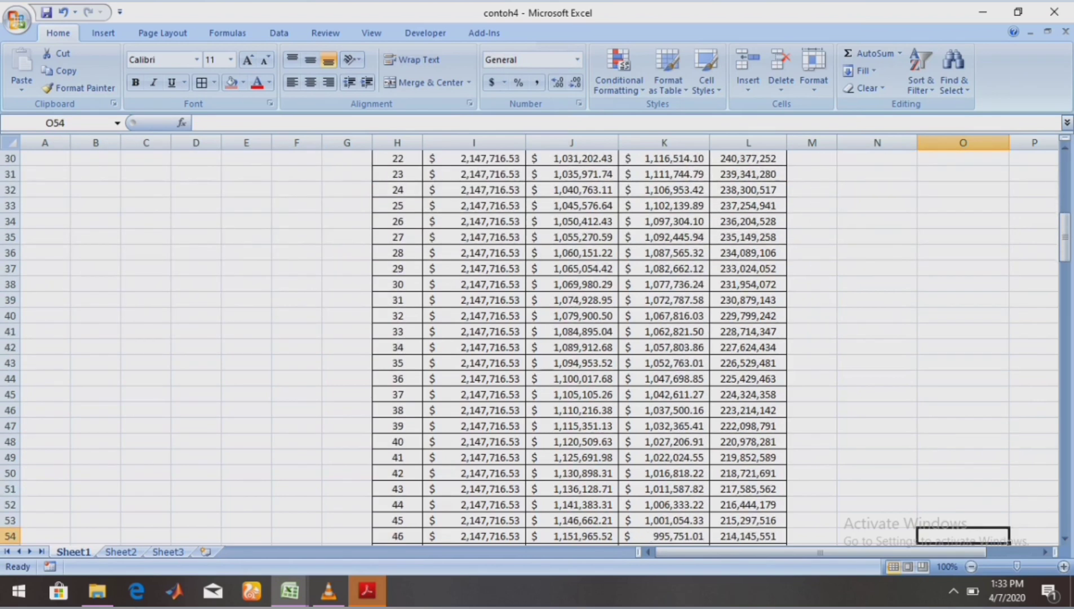
key("Down")
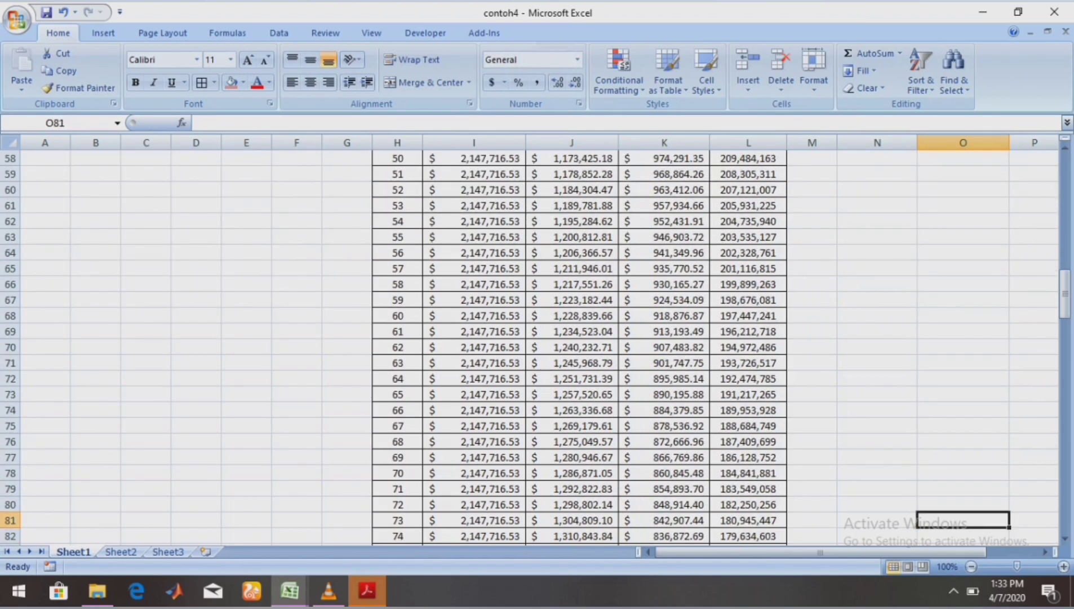
Total the yearly payment counts in O8 with the formula =SUM(O2:O7).
left_click_drag(1064, 303, 1065, 183)
left_click(963, 269)
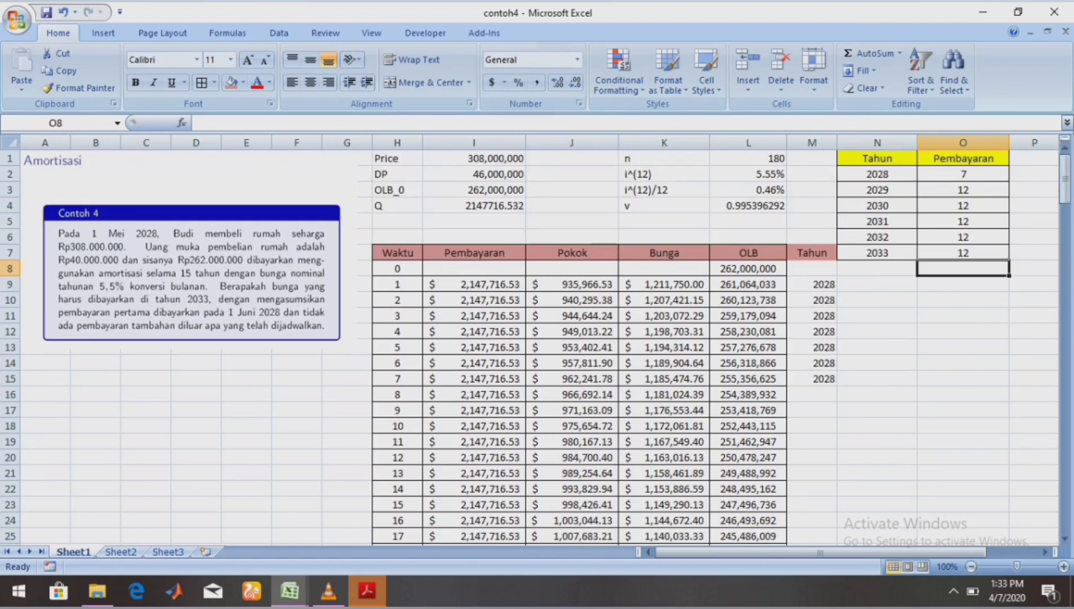
type("=")
type("U")
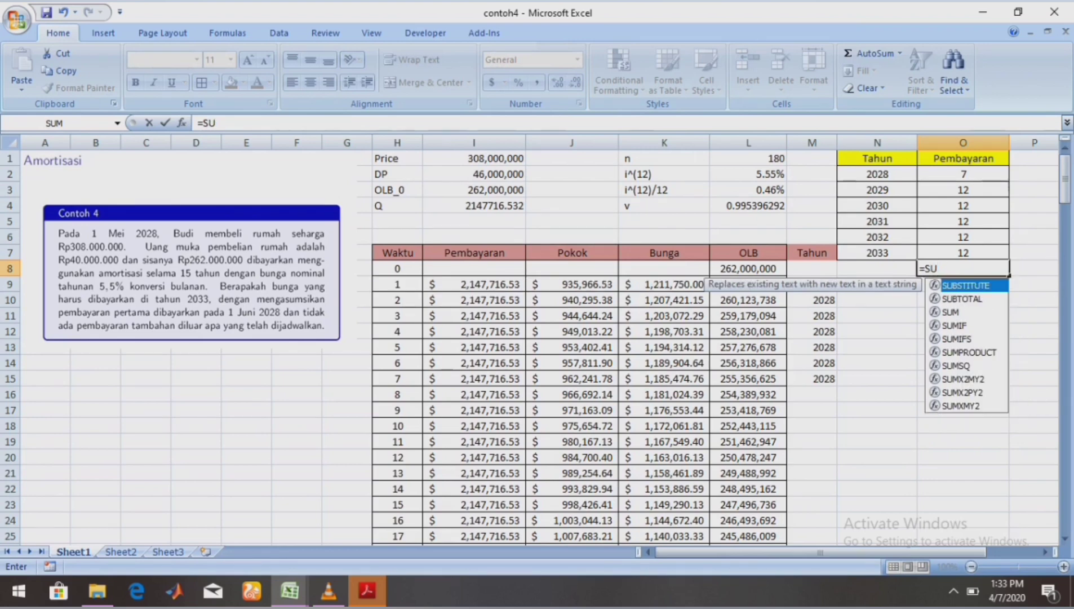
key("Down")
key("Down")
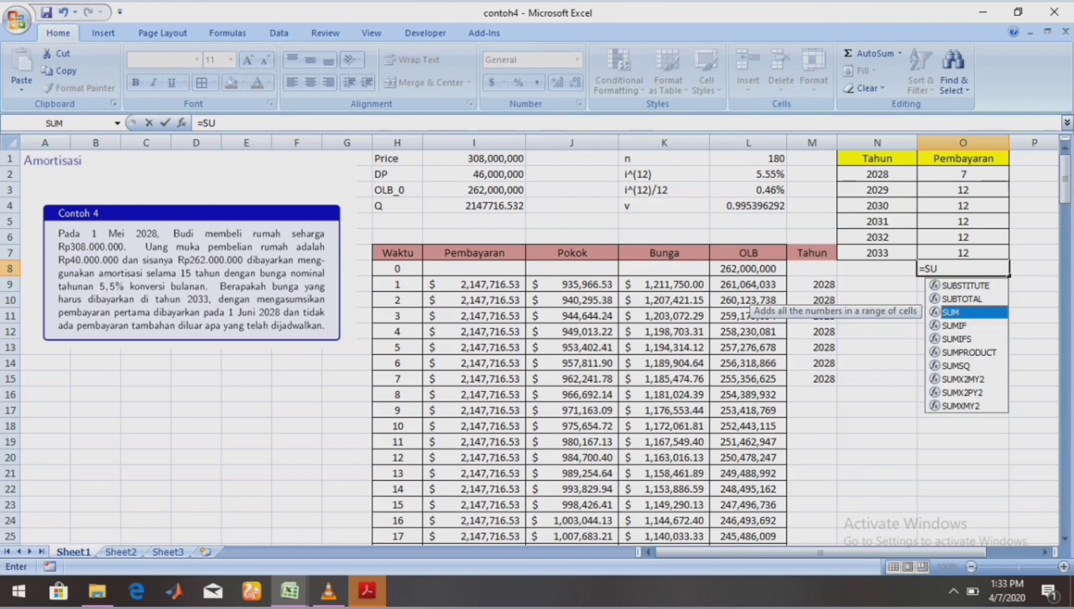
type("MM")
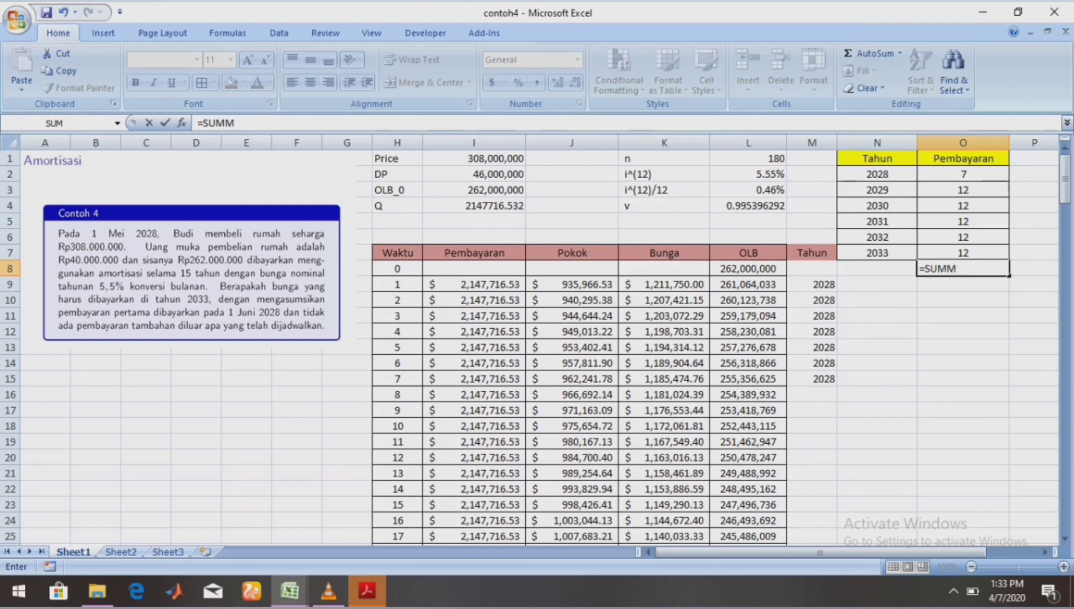
key("BackSpace")
type("(")
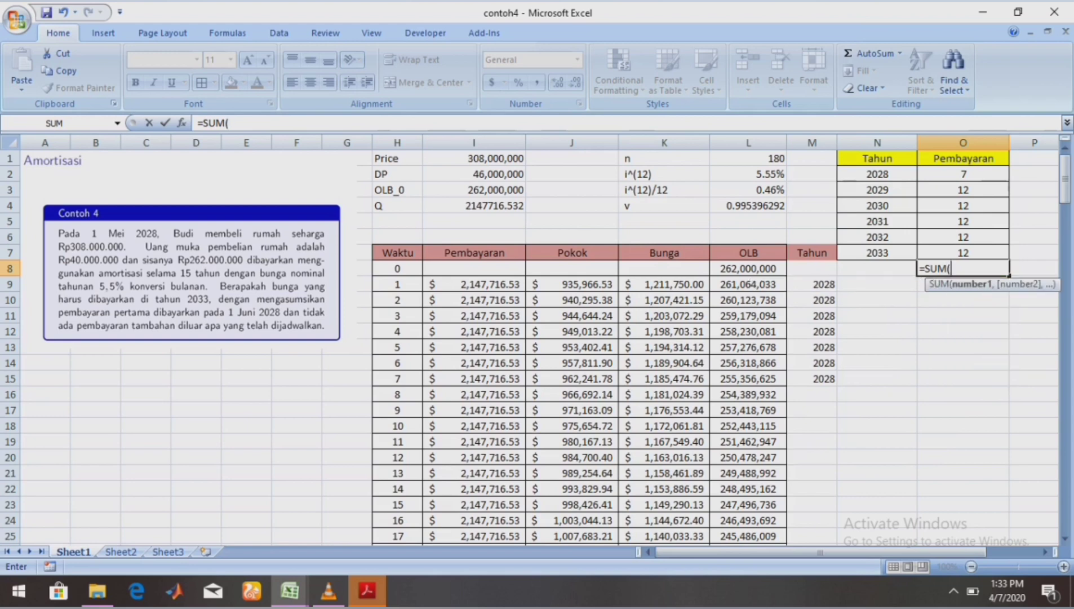
left_click_drag(963, 174, 980, 252)
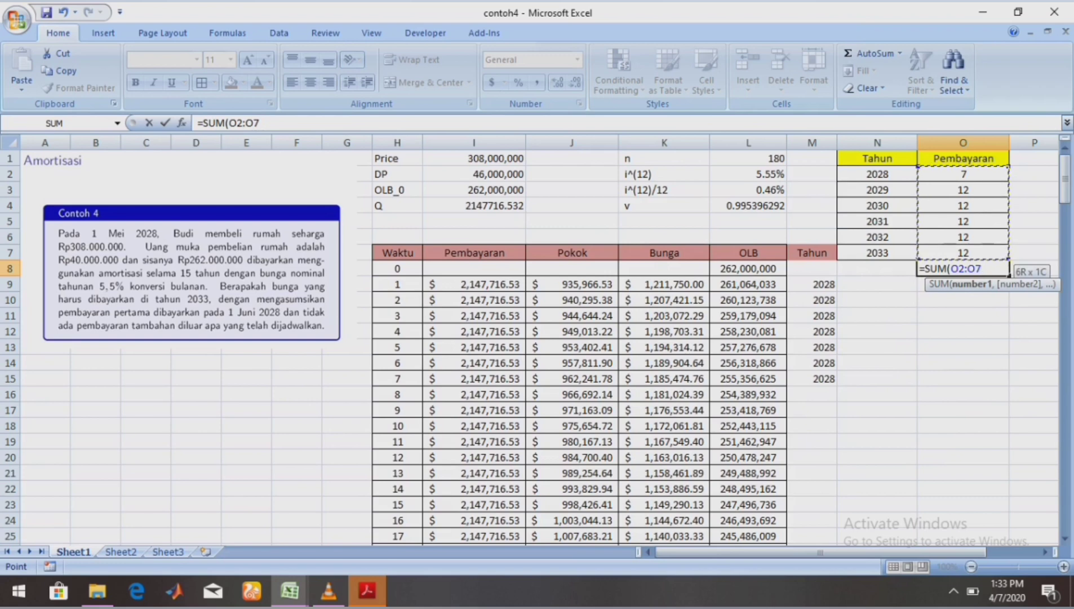
type(")")
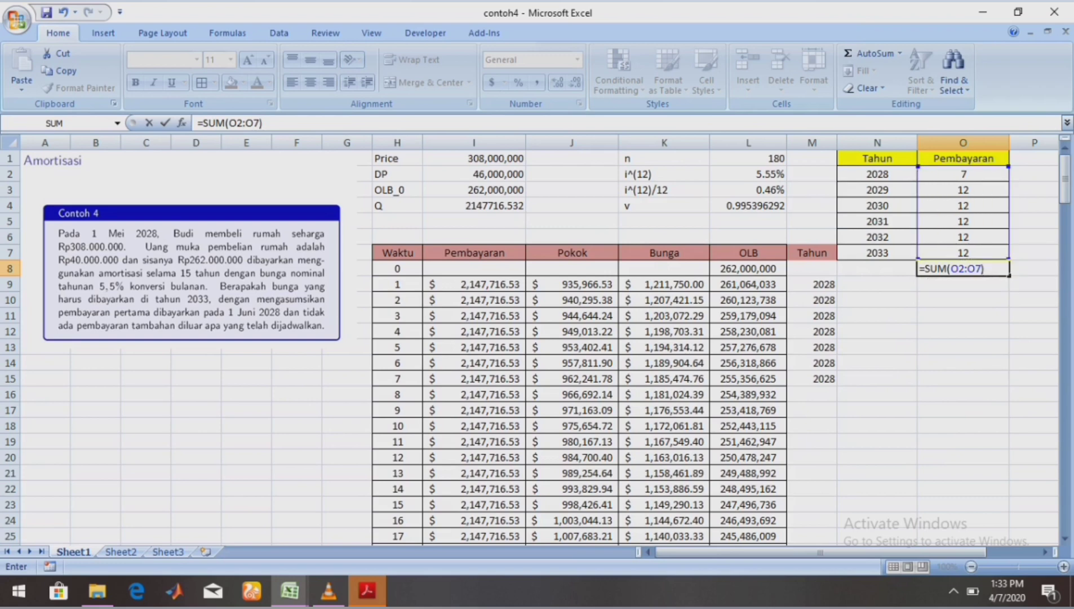
key("Return")
key("Return")
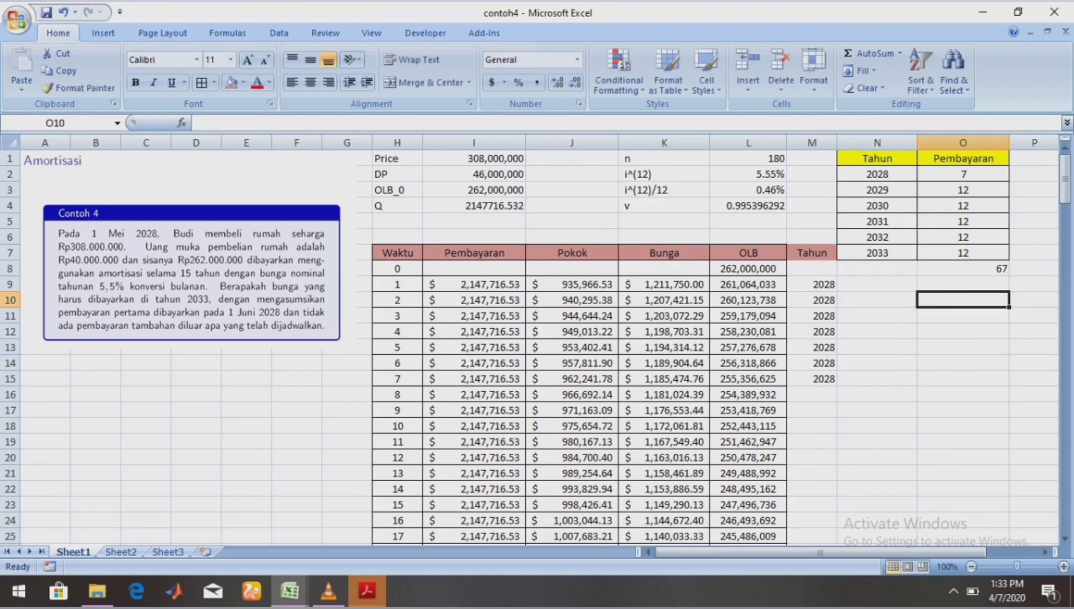
Enter 2033 in the Tahun column for period 67 in M75 and period 66 in M74.
key("Down")
key("Down")
key("Down")
key("Down")
key("Down")
key("Down")
key("Down")
key("Down")
key("Down")
key("Down")
key("Down")
key("Down")
key("Down")
key("Down")
key("Down")
key("Down")
key("Down")
key("Down")
key("Down")
key("Down")
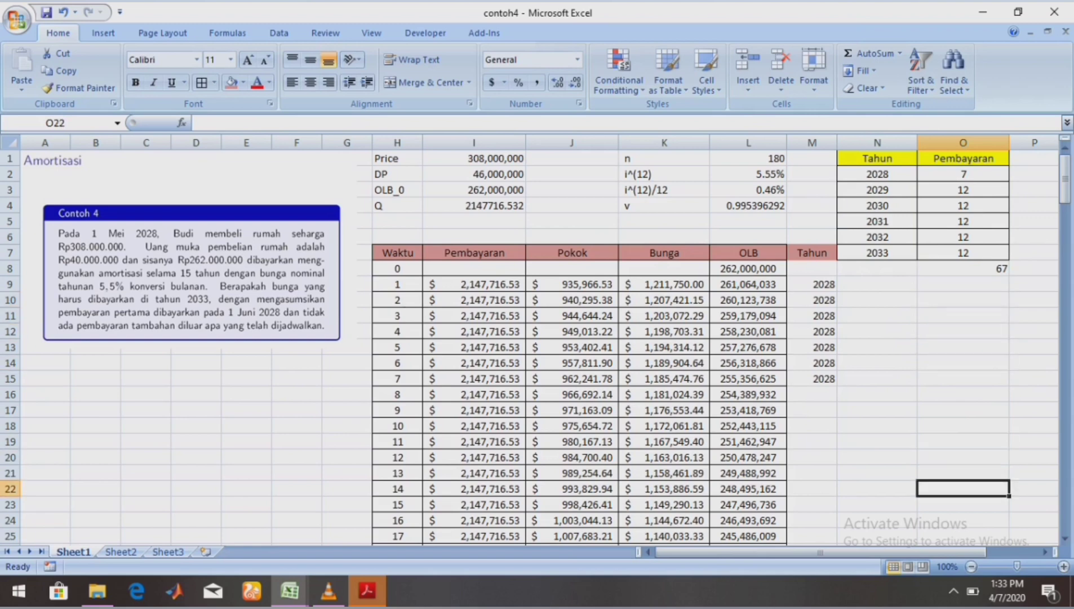
key("Down")
key("Down")
key("Down")
key("Down")
key("Down")
key("Down")
key("Down")
key("Down")
key("Down")
key("Down")
key("Down")
key("Down")
key("Down")
key("Down")
key("Down")
key("Down")
key("Down")
key("Down")
key("Down")
key("Down")
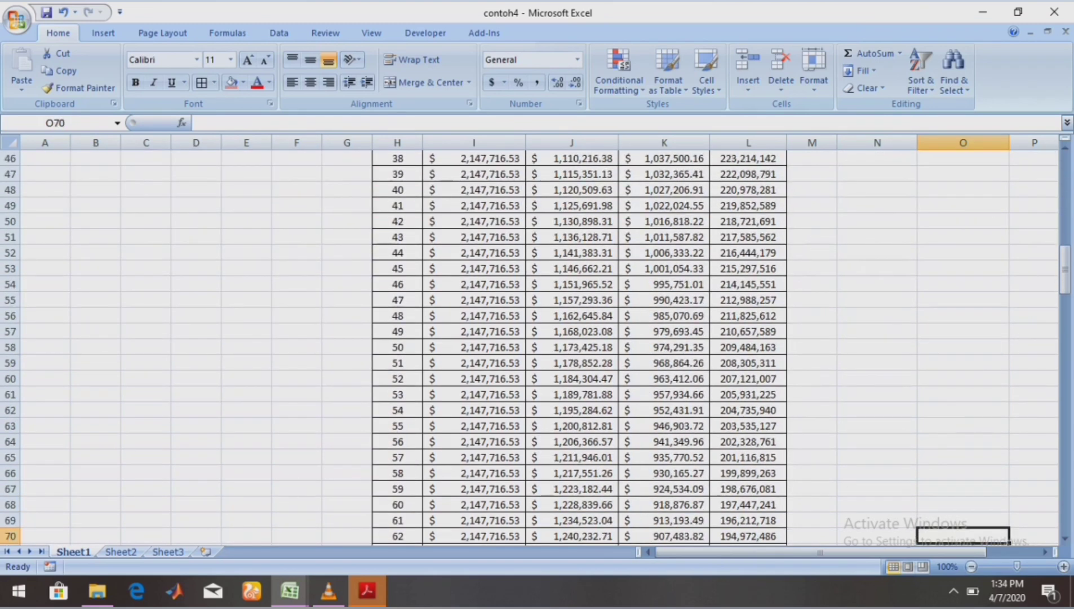
key("Left")
key("Left")
key("Up")
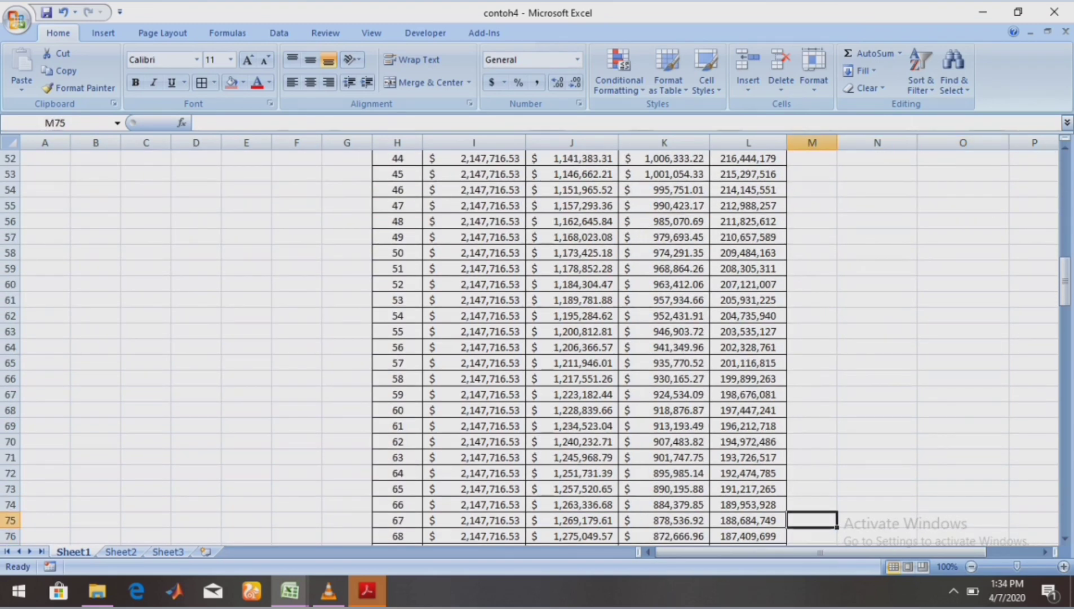
type("2033")
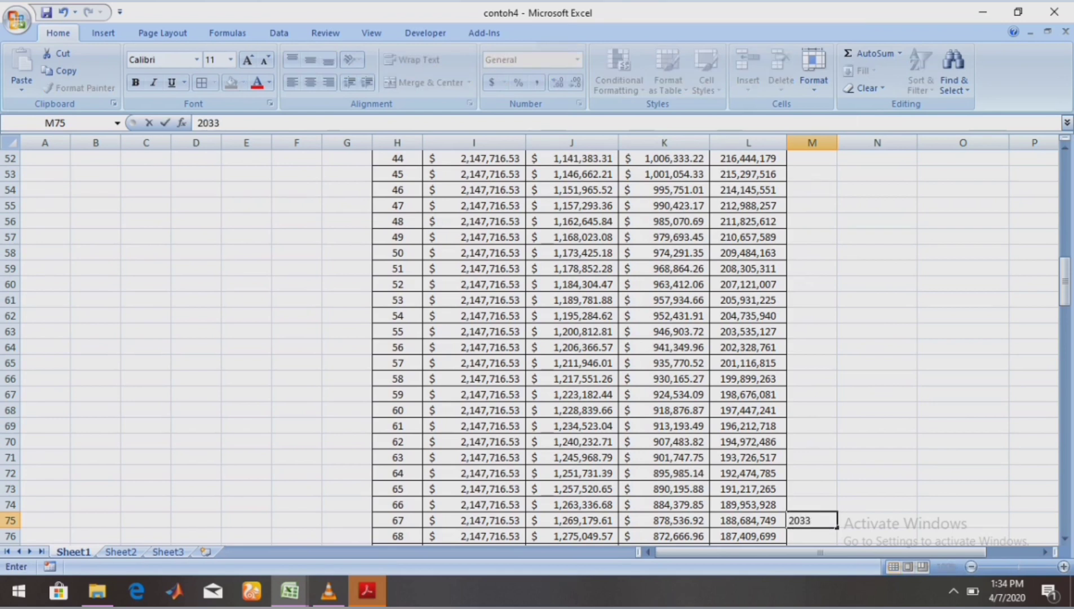
key("Up")
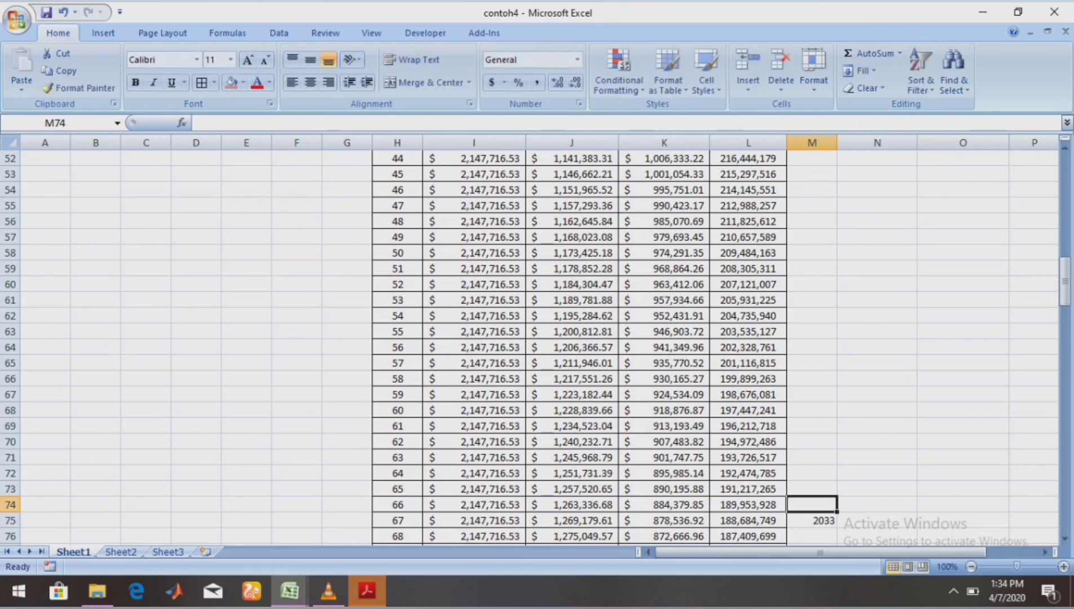
type("2")
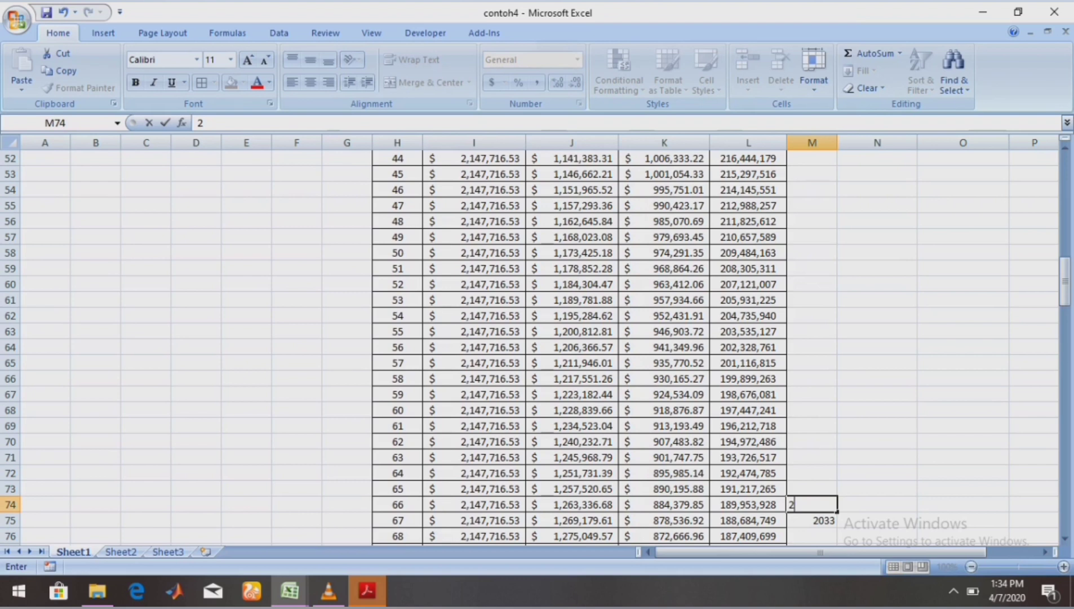
type("033")
key("Up")
key("Up")
key("Up")
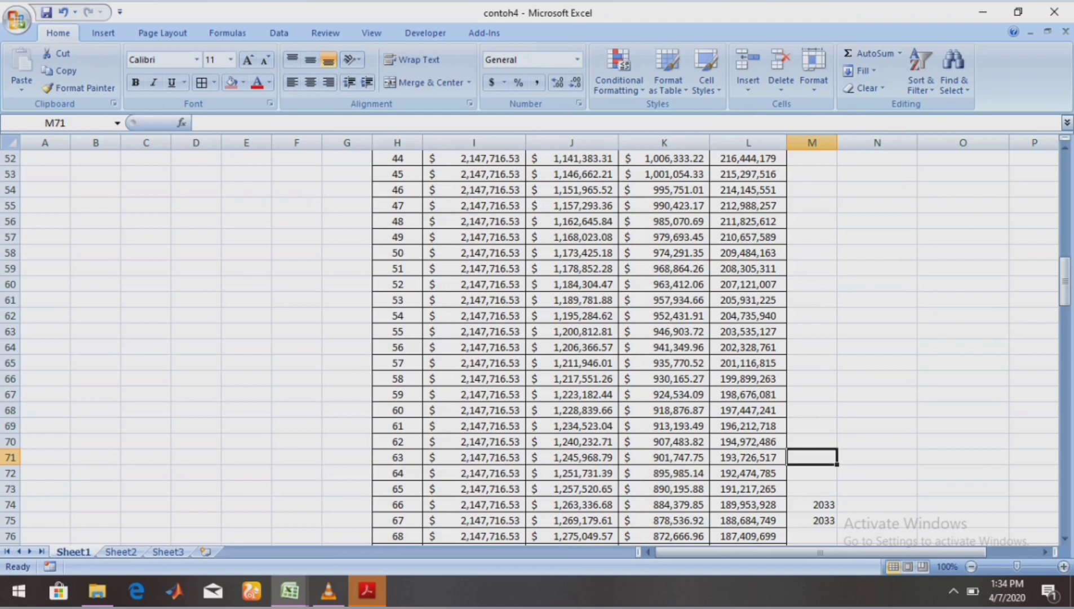
Enter 2033 in the Tahun column for periods 65, 64 and 63 in M73, M72 and M71.
key("Down")
key("Down")
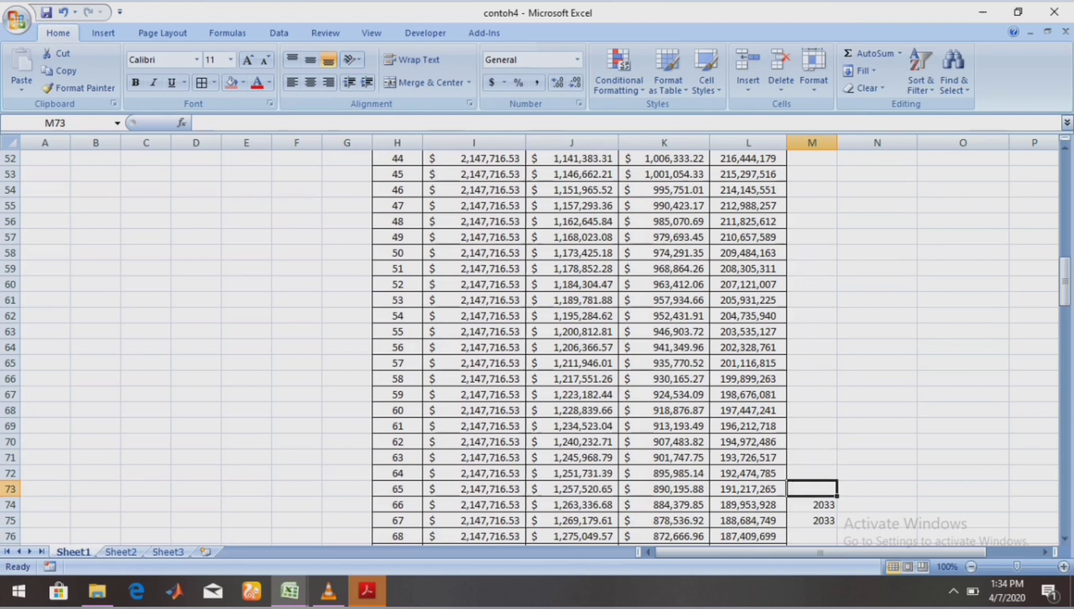
type("2033")
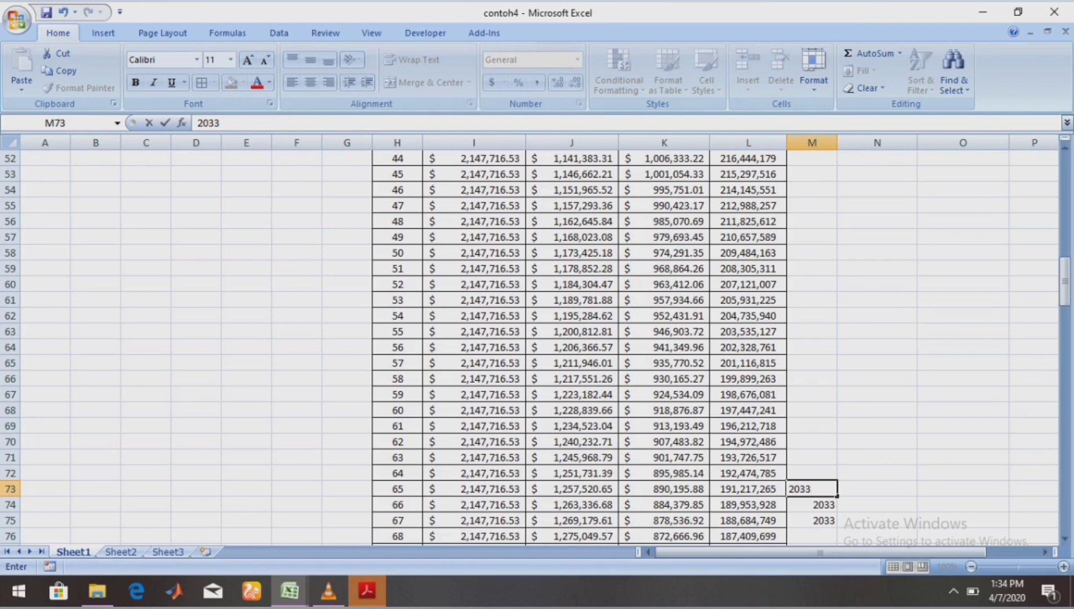
key("Up")
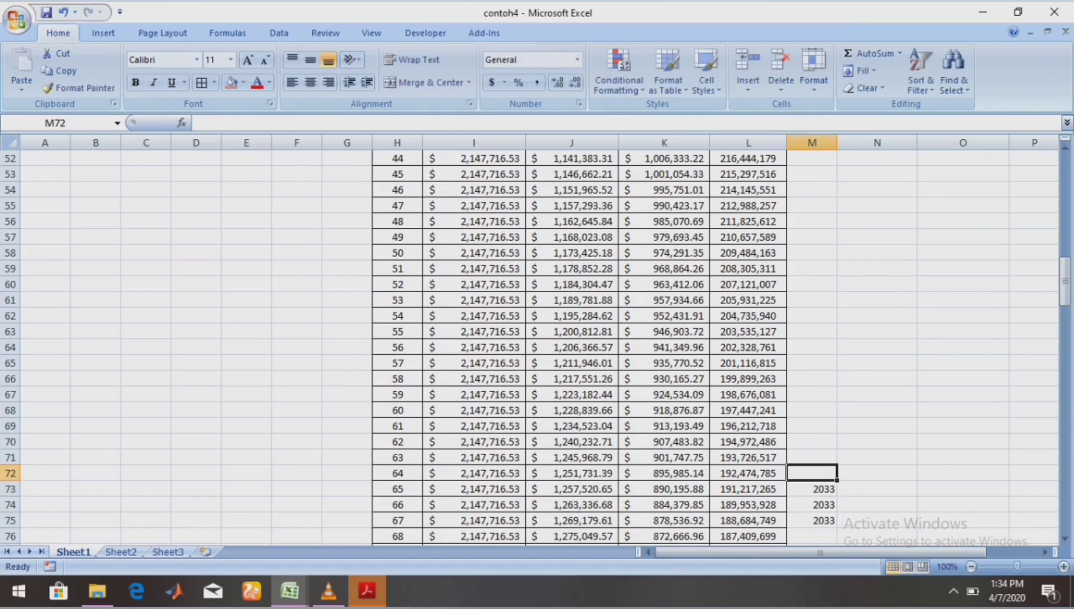
type("2033")
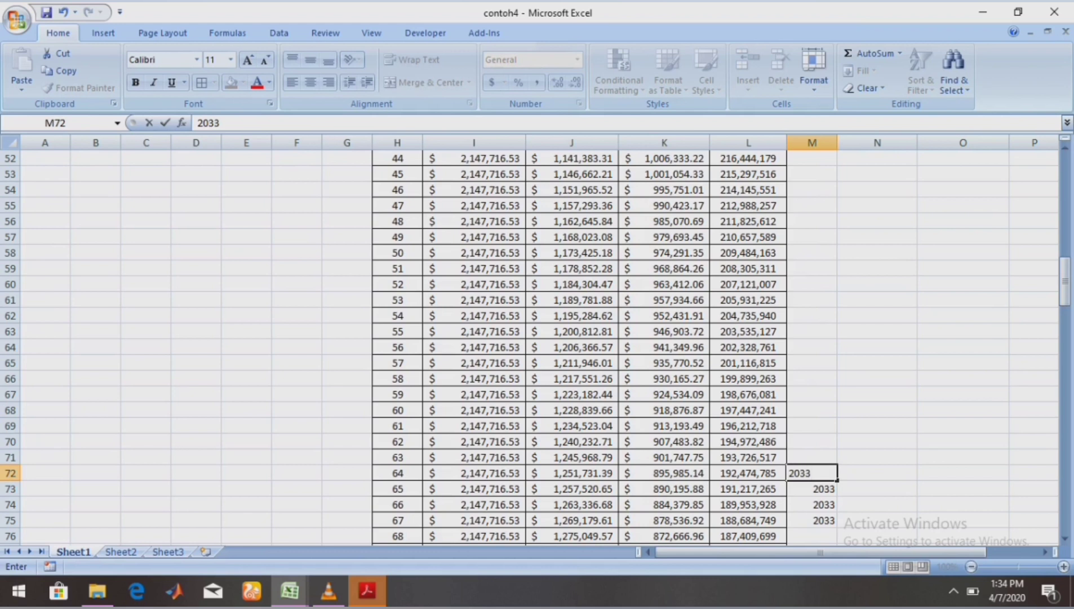
key("Up")
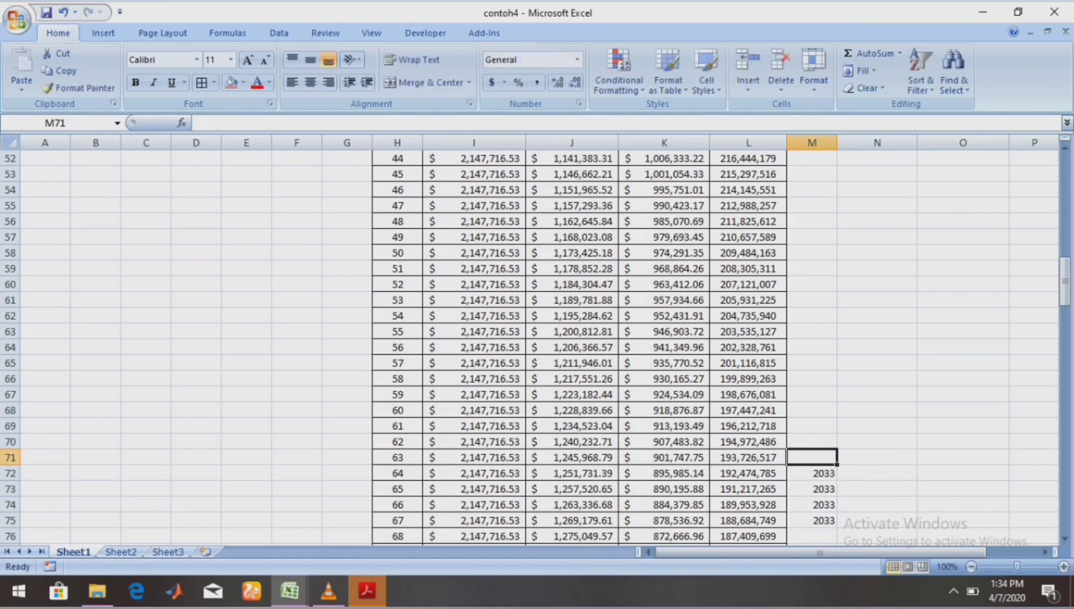
key("Up")
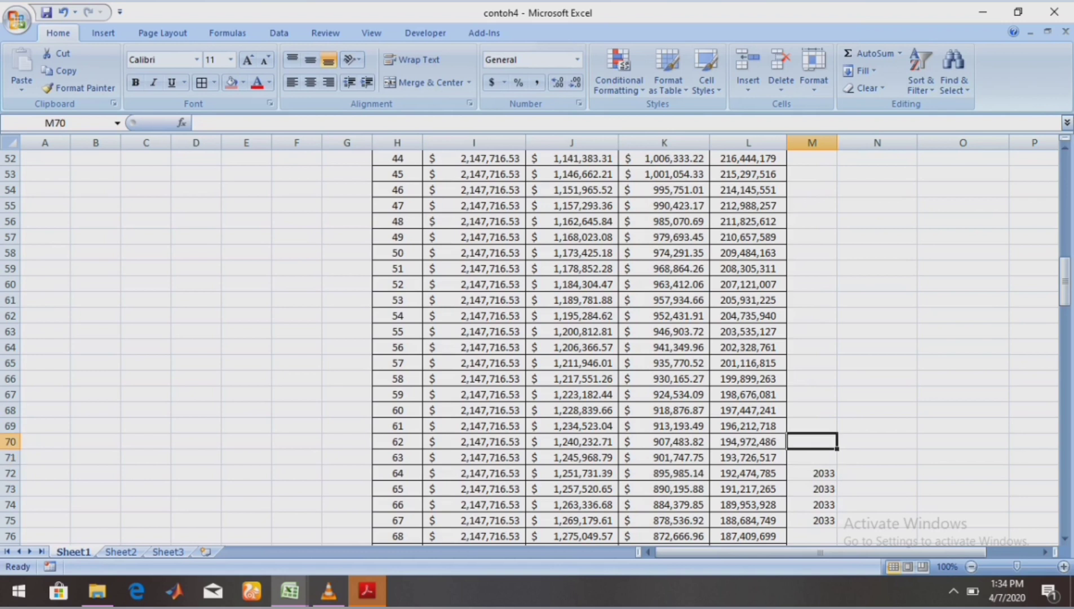
key("Down")
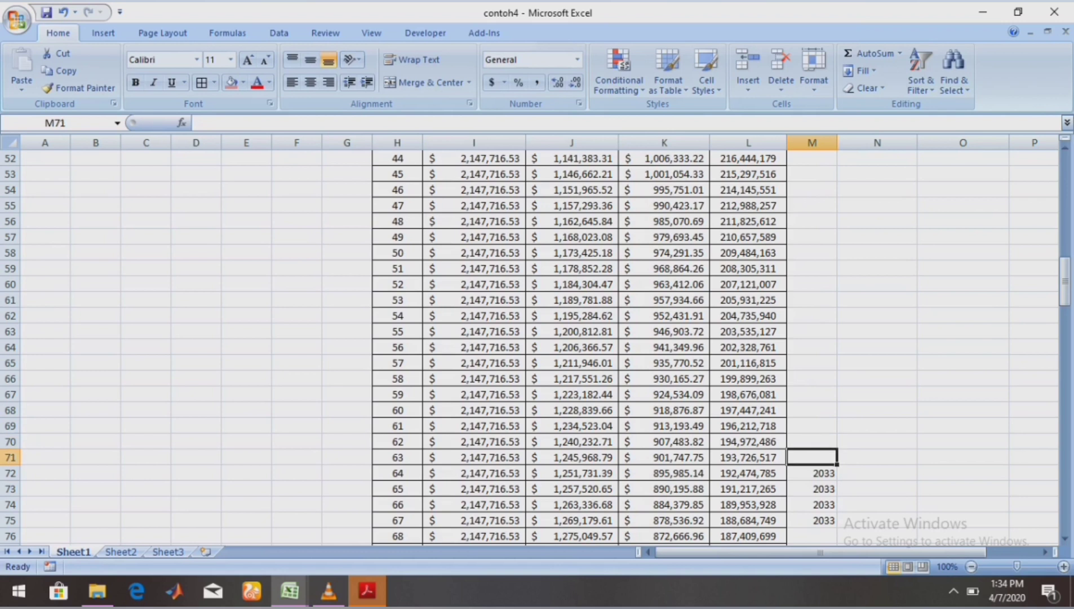
type("2033")
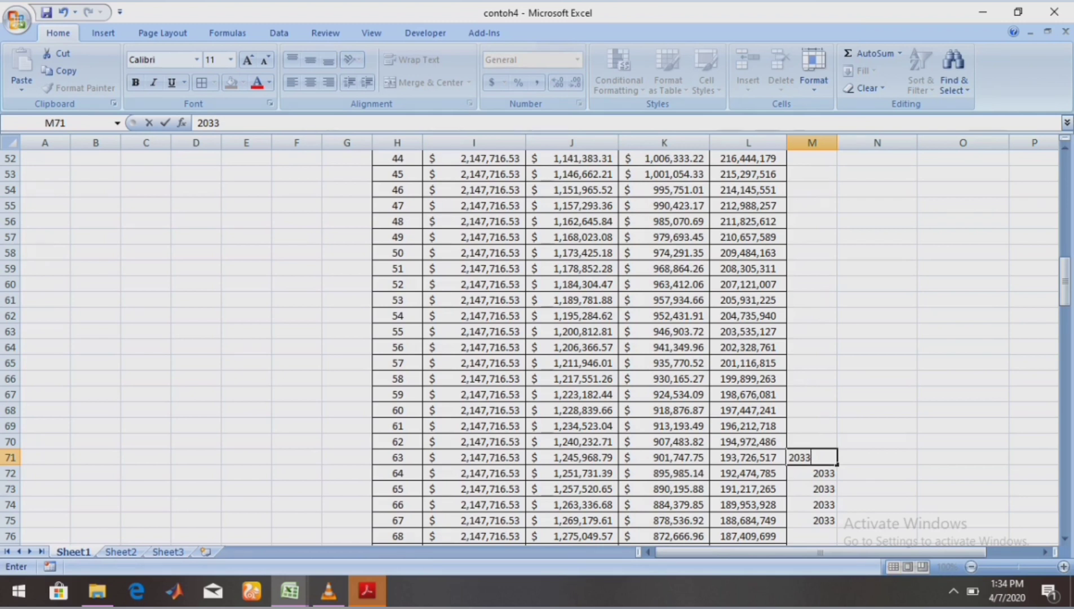
key("Up")
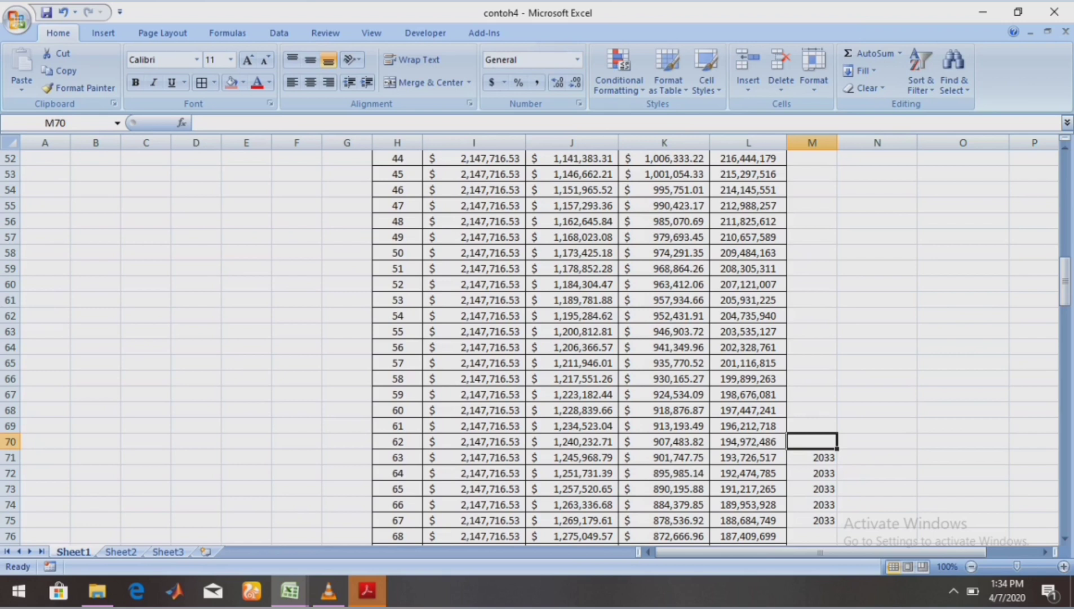
Enter 2033 in M63 for period 55 and fill it down the Tahun column to M70.
key("Up")
key("Up")
key("Up")
key("Up")
key("Up")
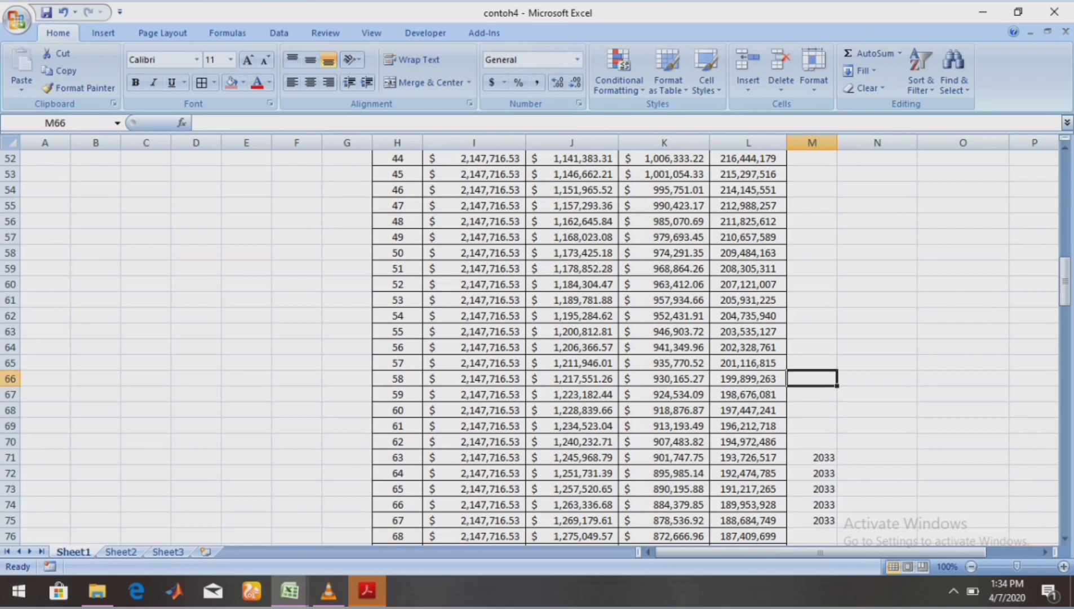
key("Up")
key("Up")
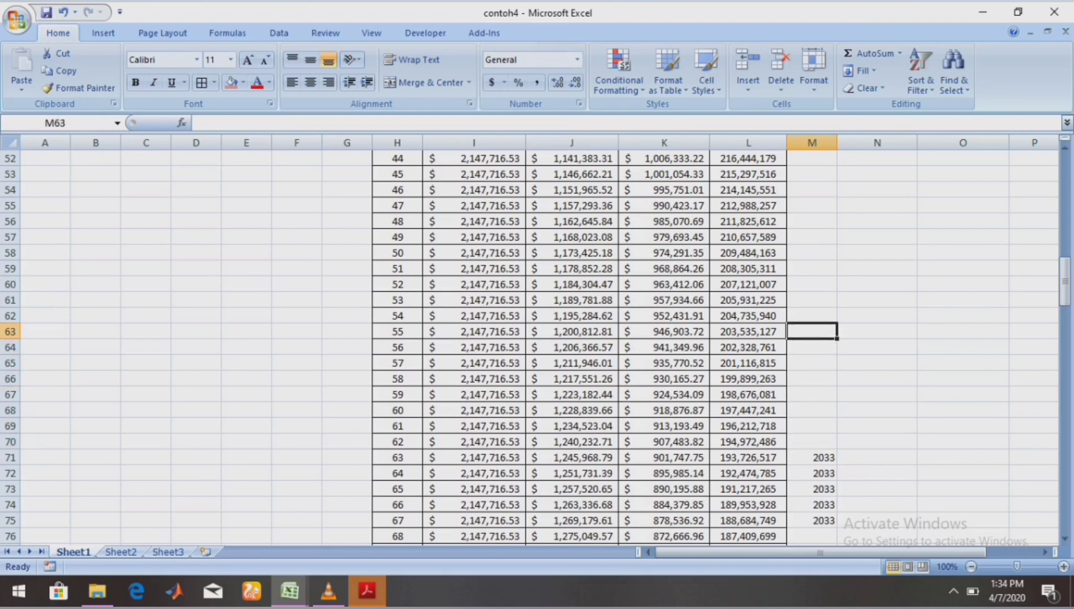
type("2033")
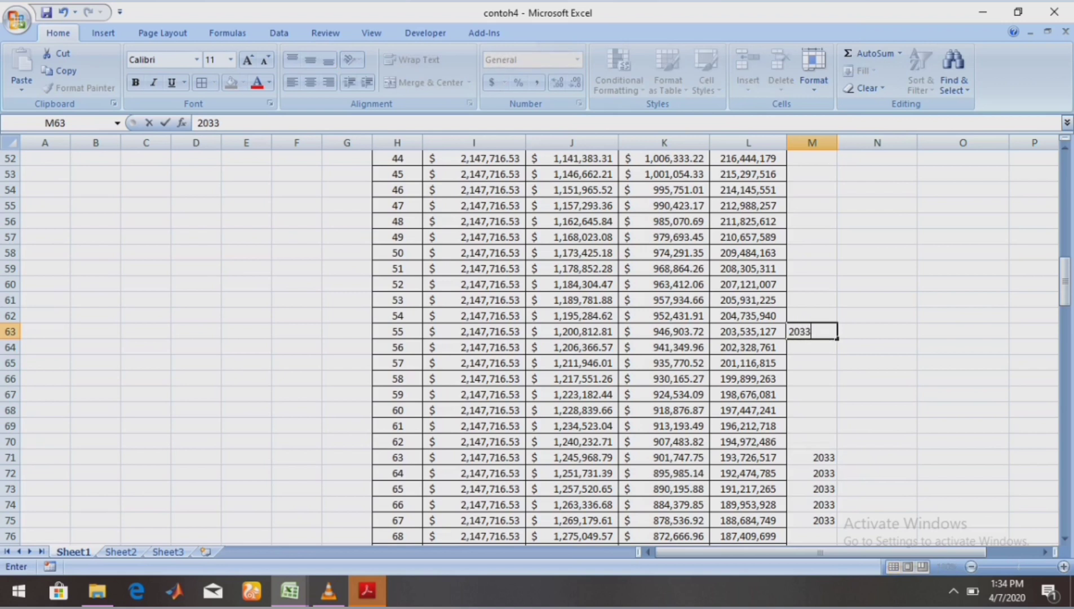
left_click_drag(838, 338, 838, 448)
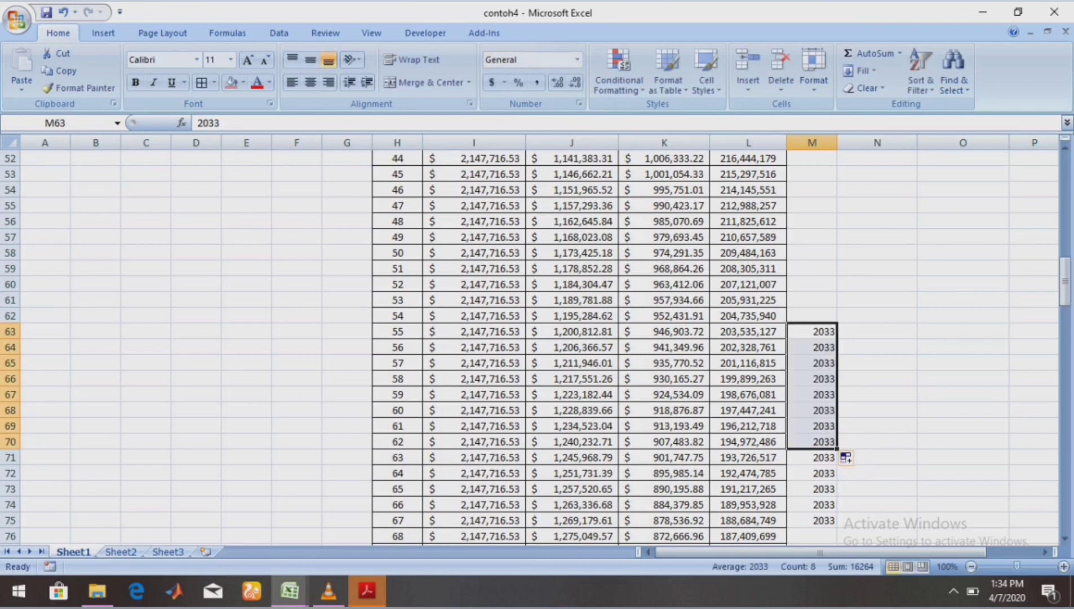
left_click(877, 473)
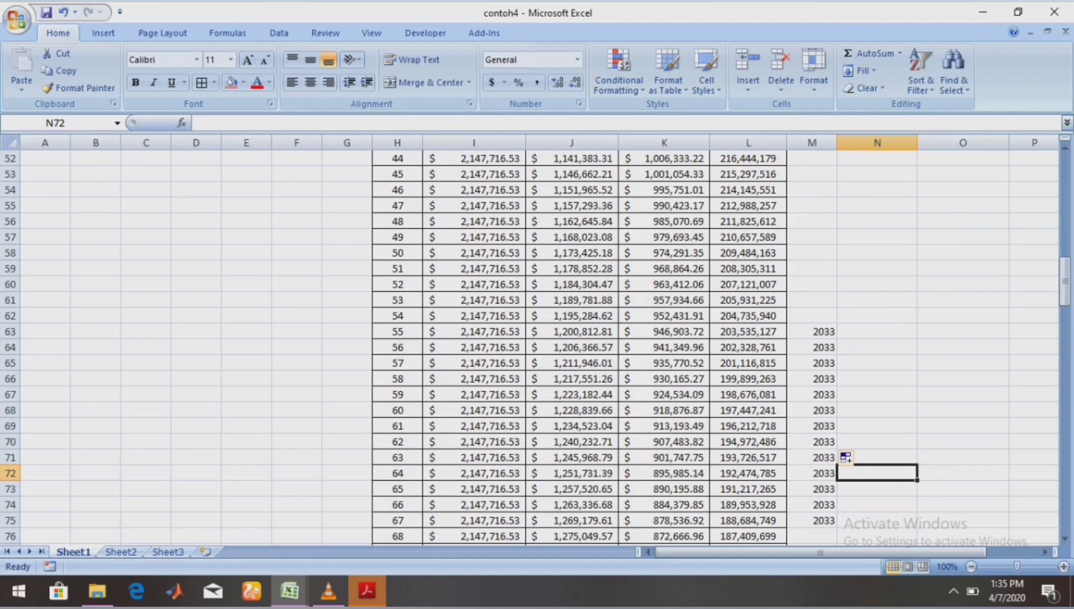
Check the run of 2033 labels through M75 and delete the extra one for period 55 in M63.
left_click(812, 331)
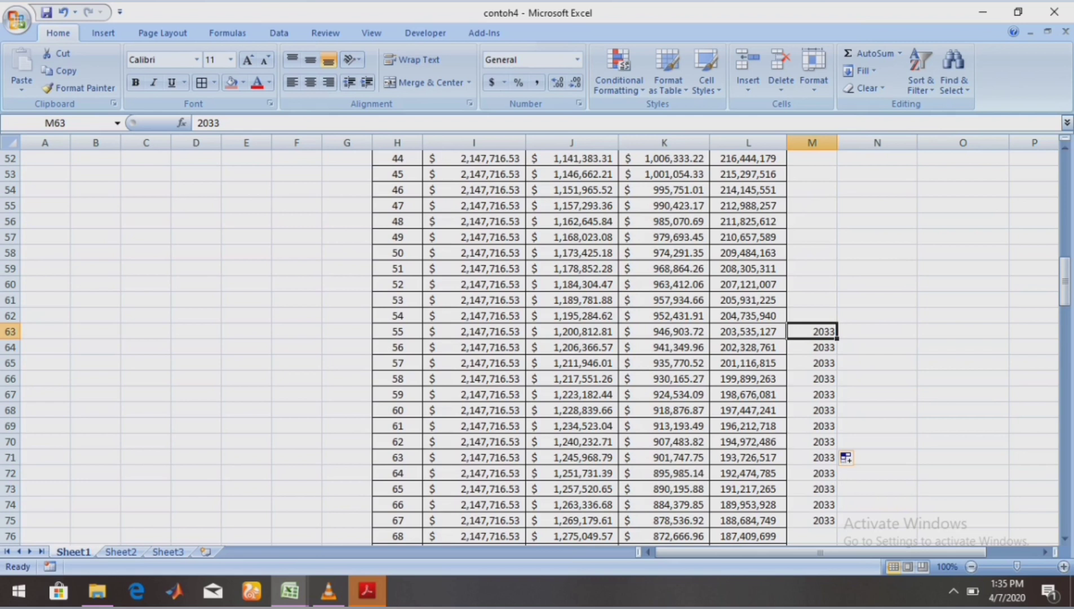
key("Down")
key("Down")
key("Down")
key("Down")
key("ctrl+Down")
key("Down")
key("Up")
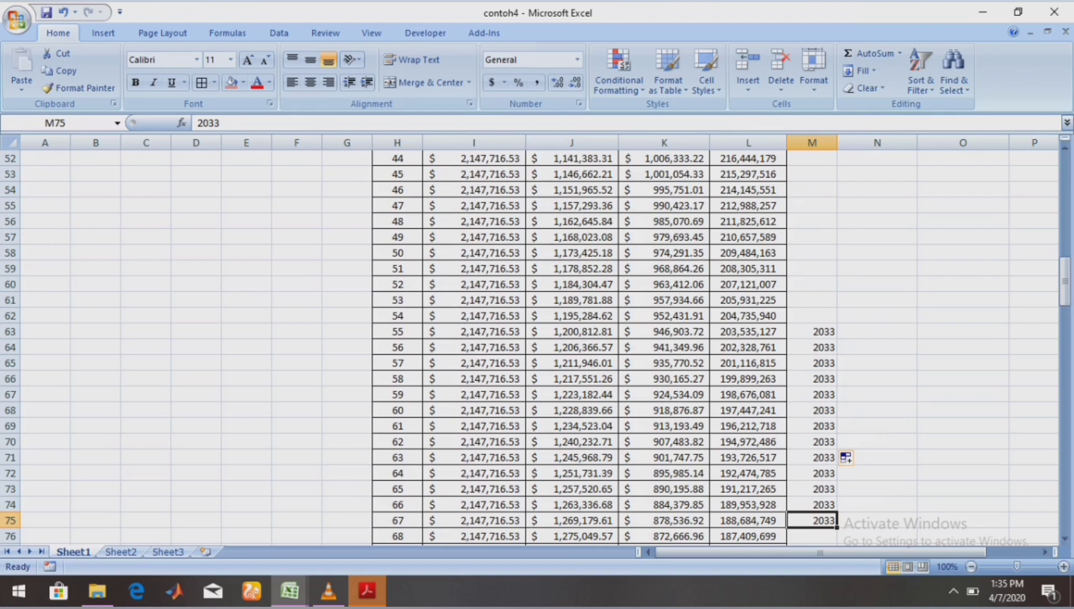
key("ctrl+Up")
key("Delete")
key("Down")
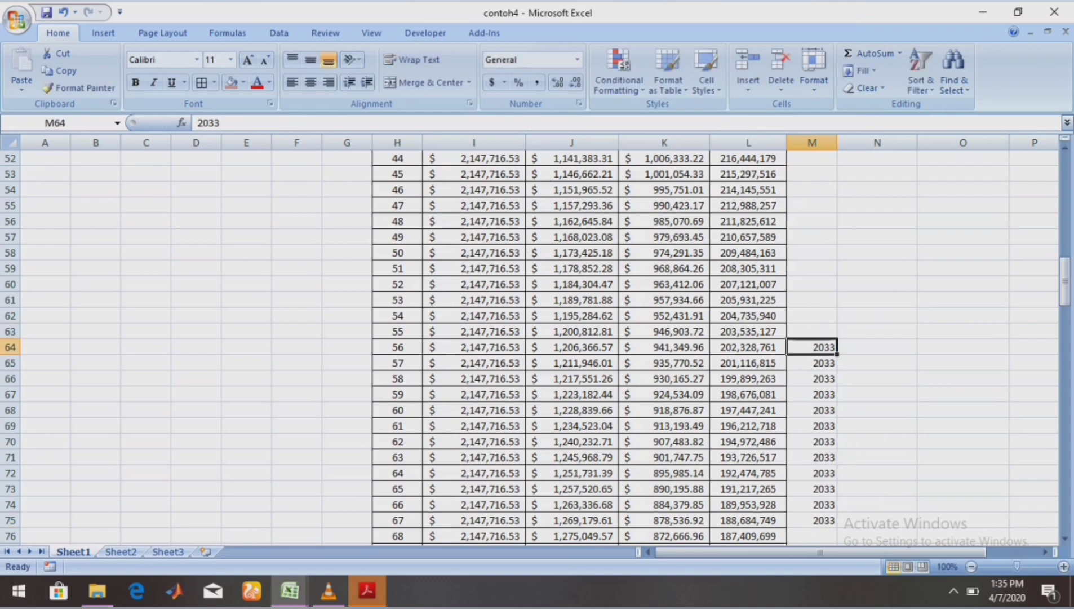
Enter the label "Pembayaran pada tahun 2033" in O13 below the yearly payment table.
key("Right")
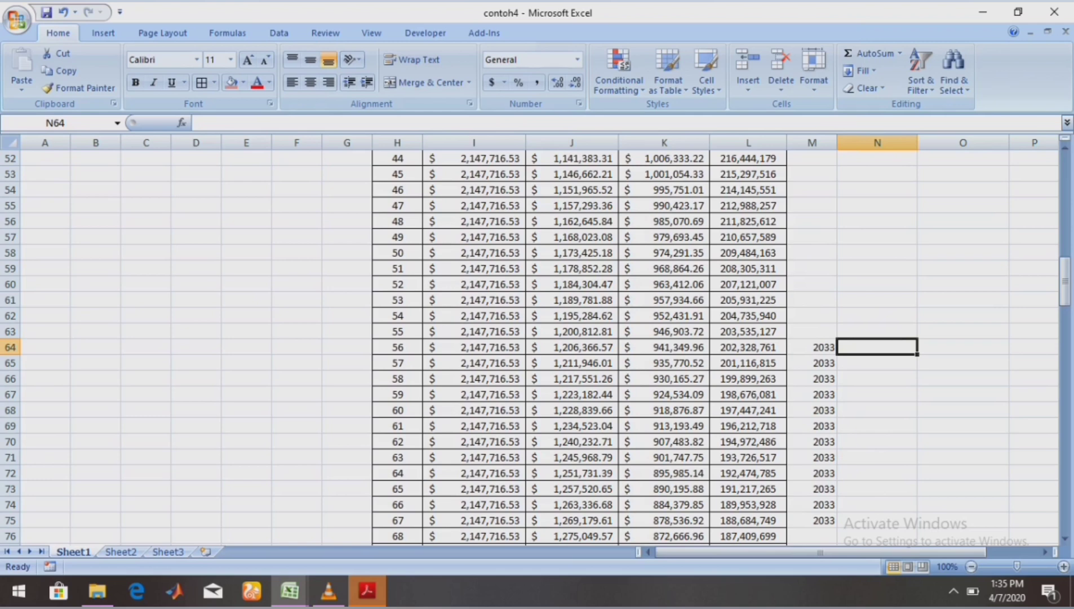
key("Right")
key("Up")
key("Up")
key("Up")
key("Up")
key("Up")
key("Up")
key("Up")
key("Up")
key("Up")
key("Up")
key("Up")
key("Up")
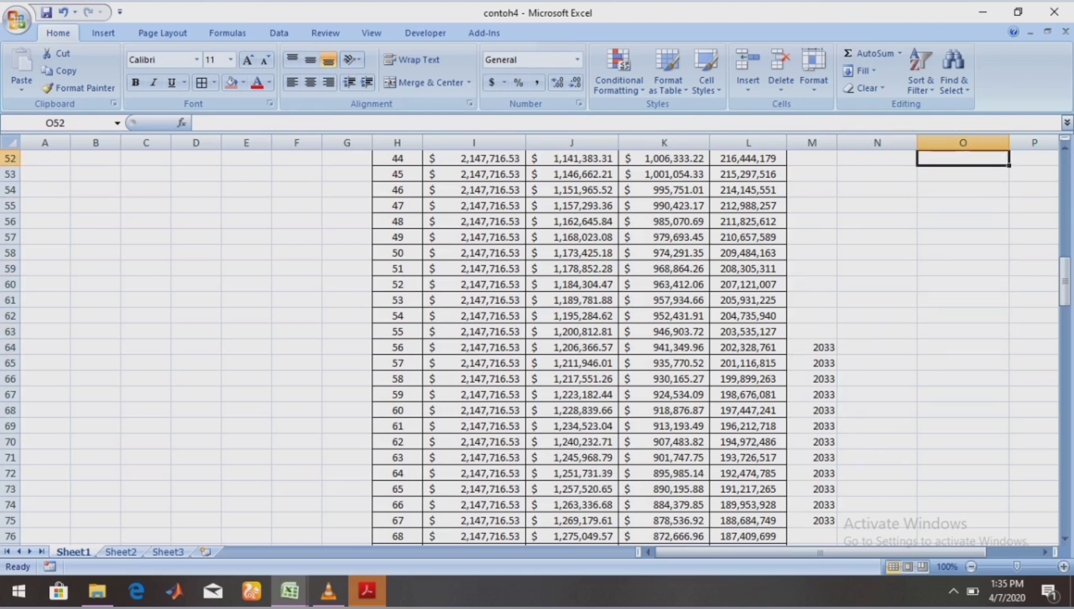
key("Up")
key("Up")
key("Up")
key("Up")
key("Up")
key("Up")
key("Up")
key("Up")
key("Up")
key("Up")
key("Up")
key("Up")
key("Up")
key("Up")
key("Up")
key("Up")
key("Up")
key("Up")
key("Up")
key("Up")
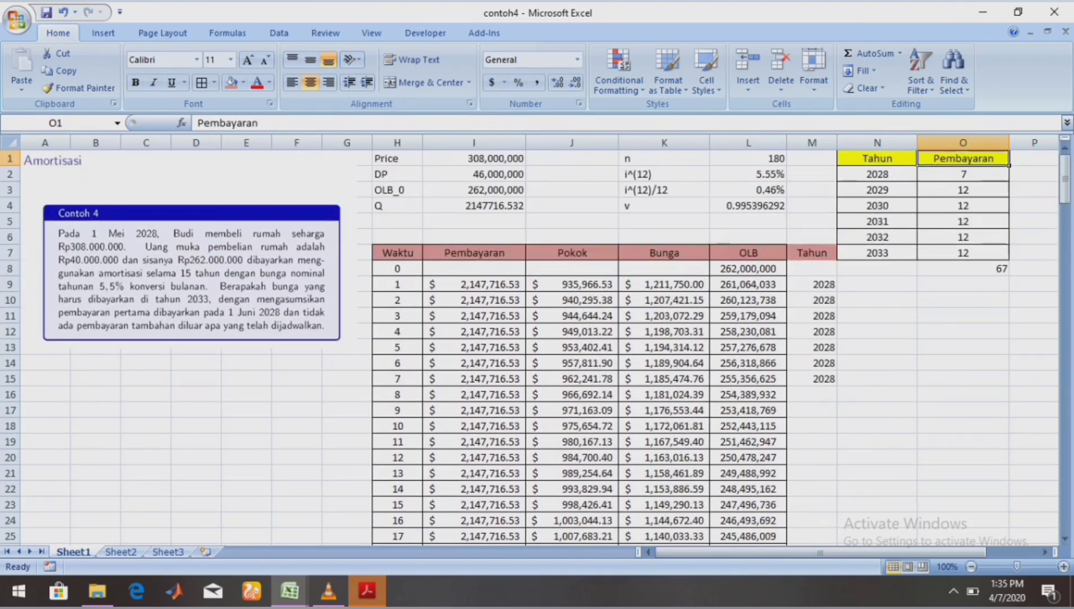
key("Down")
key("Down")
key("Down")
key("Down")
key("Down")
key("Down")
key("Down")
key("Down")
key("Down")
key("Down")
key("Down")
key("Down")
key("Left")
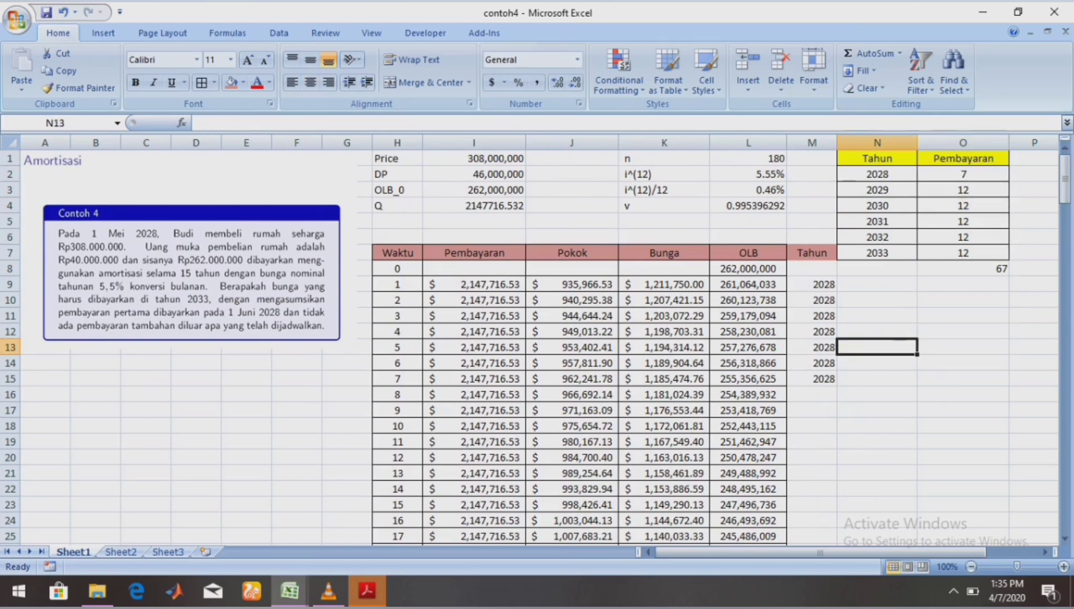
key("Right")
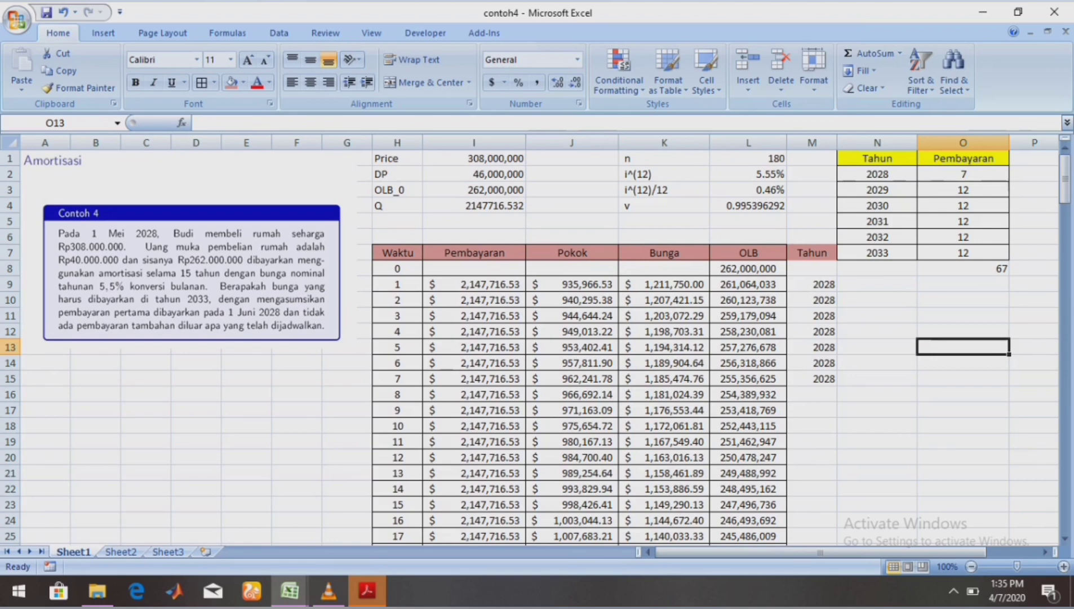
type("Pe")
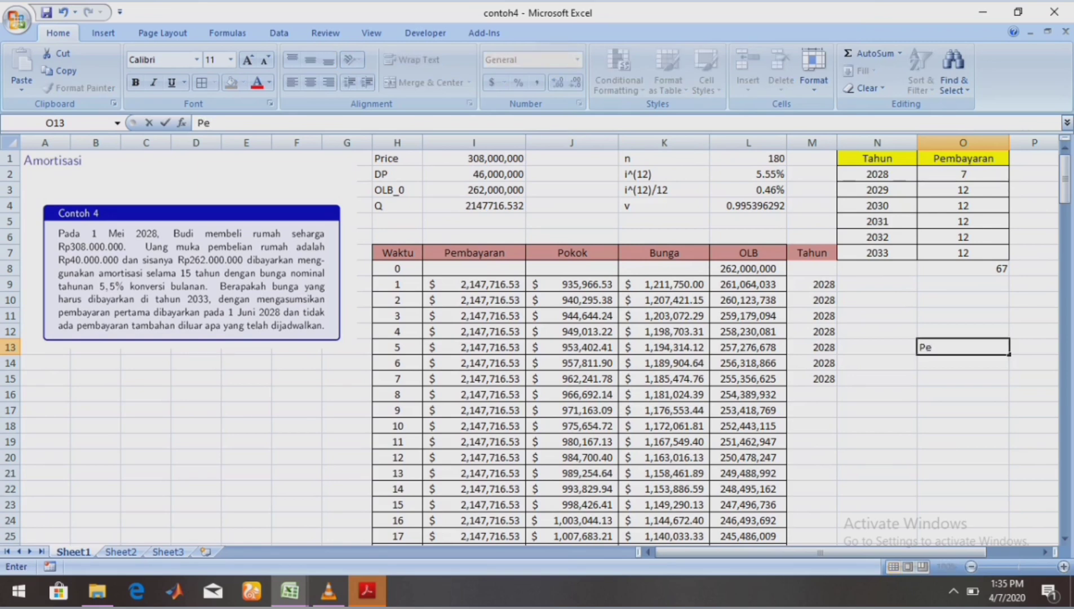
type("mbayaran")
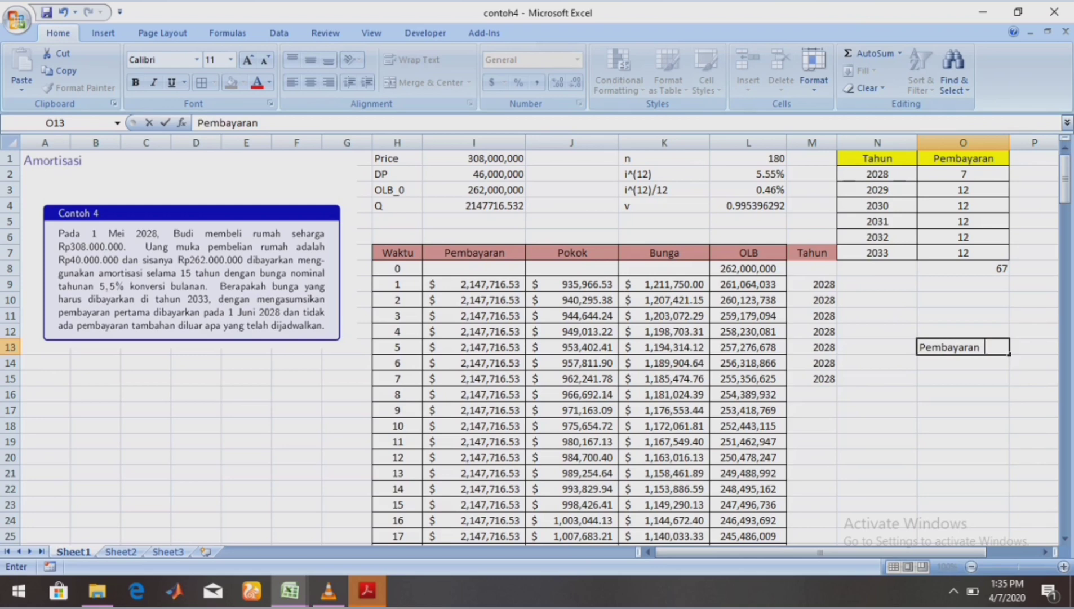
type("pada")
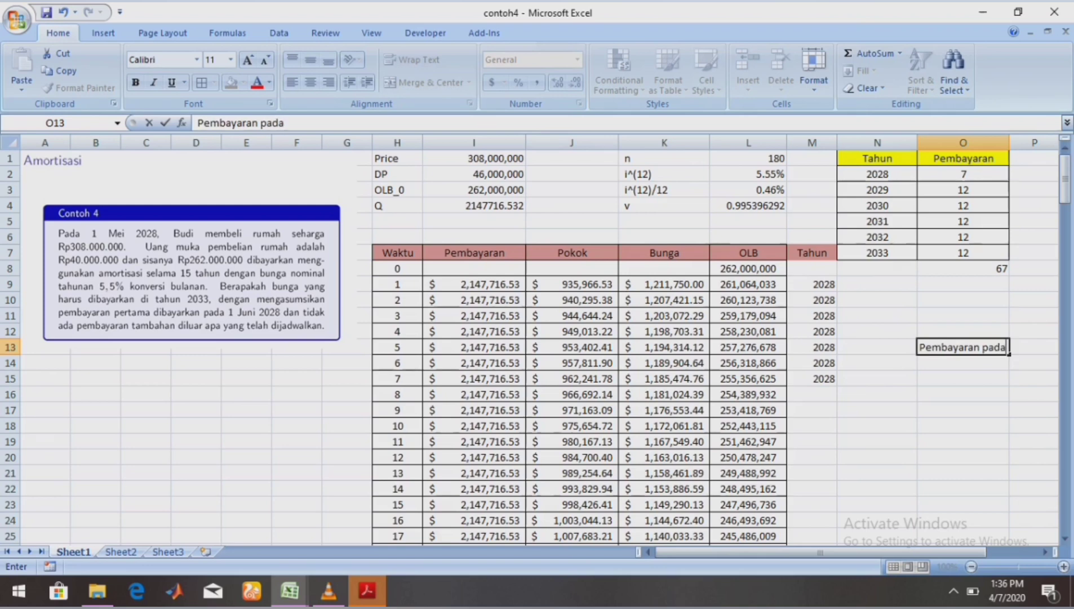
type(" tahun")
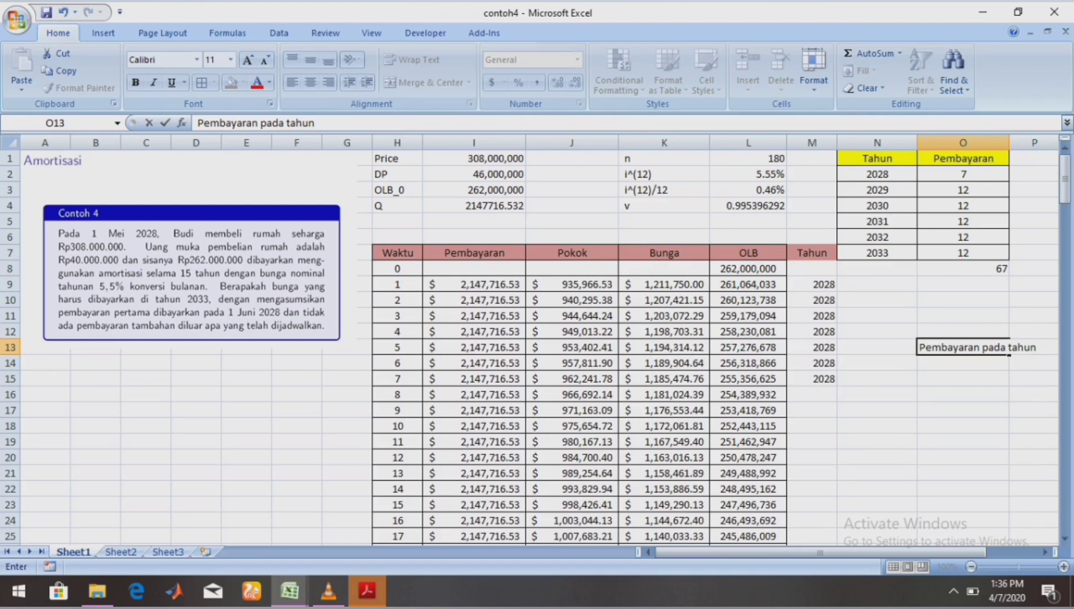
type(" 2033")
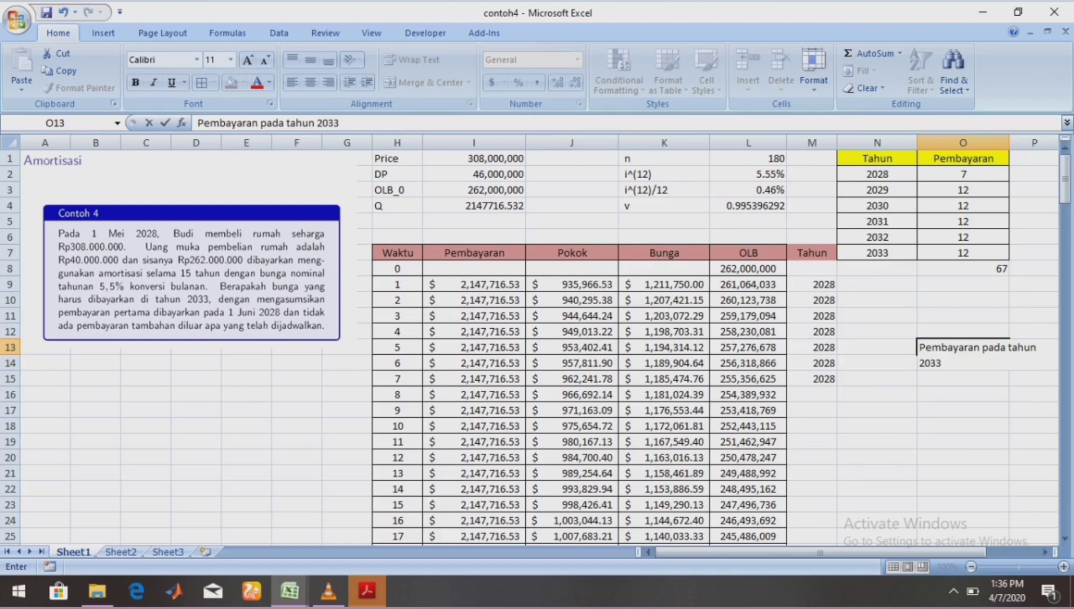
key("Return")
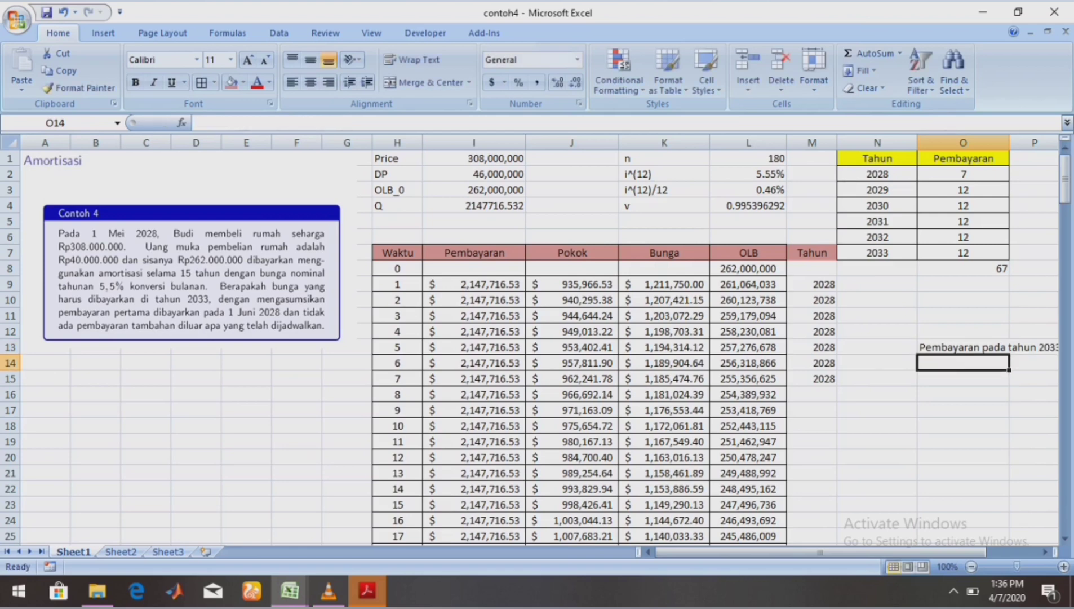
Look down the amortization schedule to about period 43 and back up to its header row.
key("Right")
key("Right")
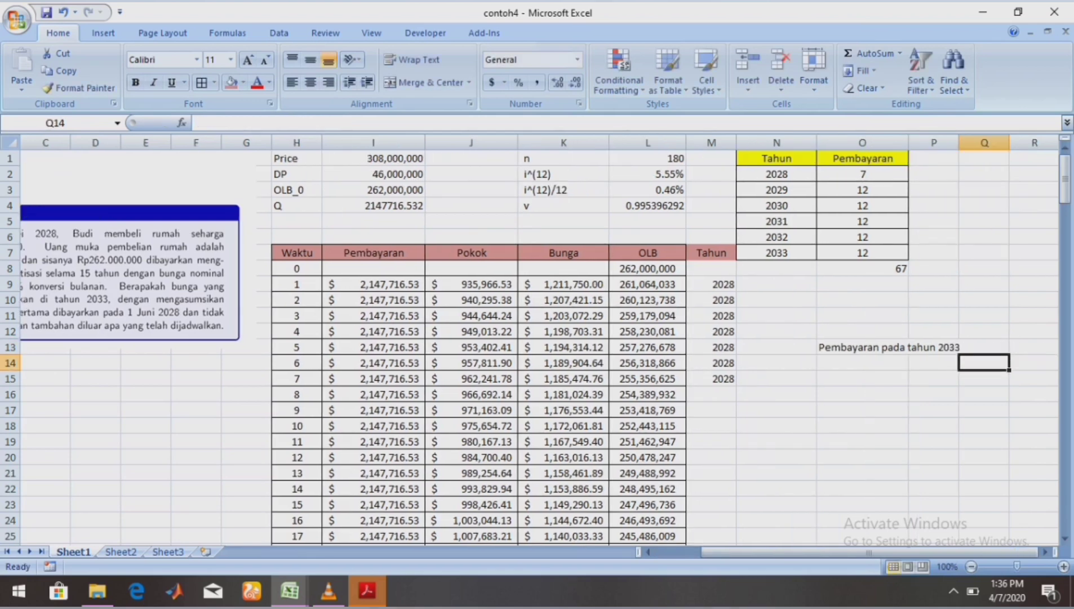
key("Right")
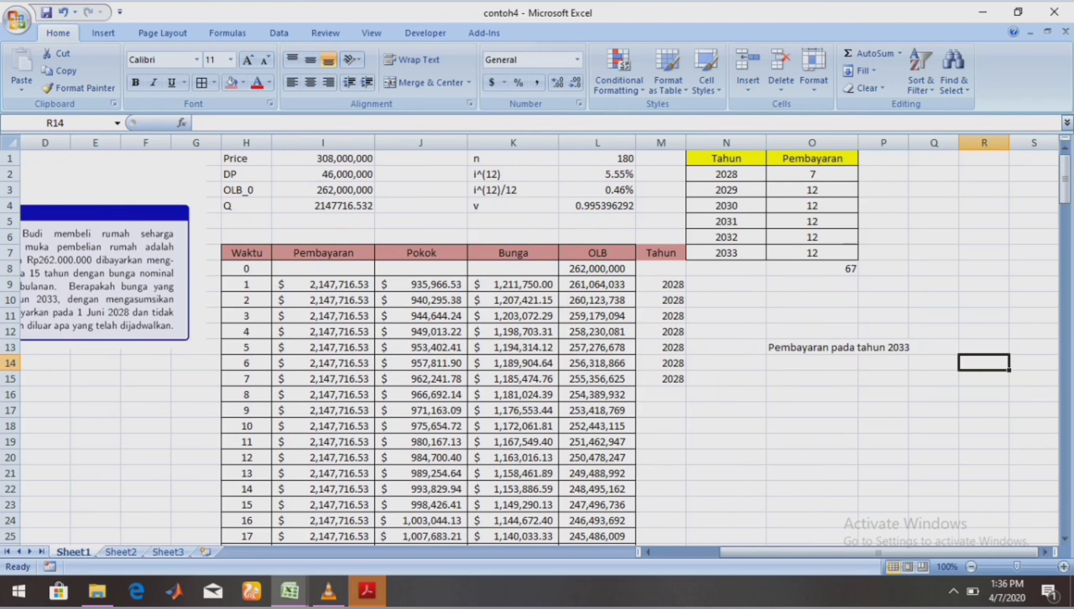
key("Down")
key("Down")
key("Down")
key("Down")
key("Down")
key("Down")
key("Down")
key("Down")
key("Down")
key("Down")
key("Down")
key("Down")
key("Down")
key("Down")
key("Down")
key("Down")
key("Down")
key("Down")
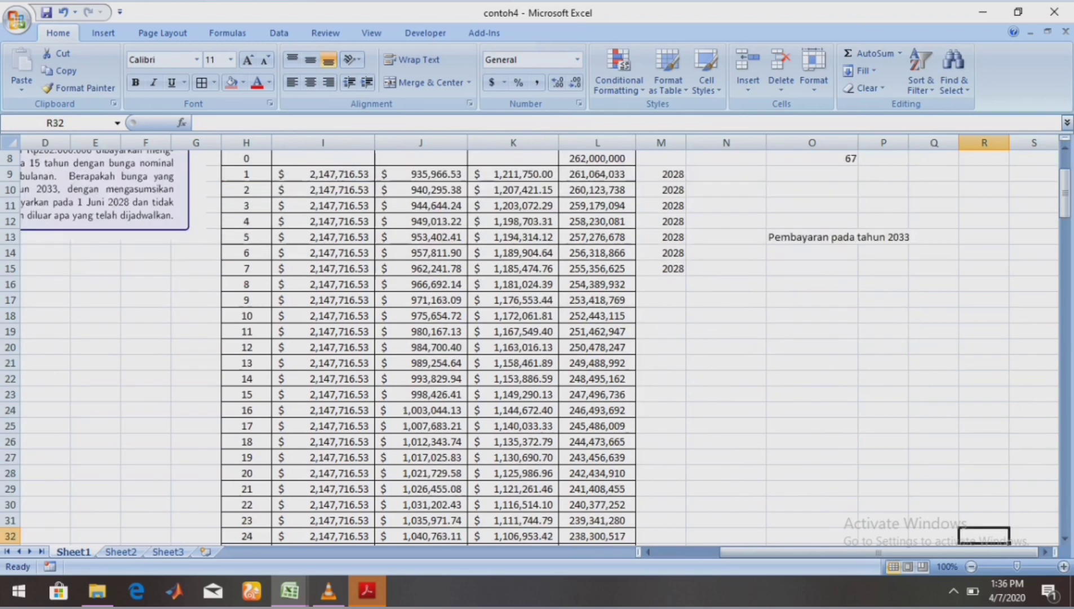
key("Down")
key("Down")
key("Down")
key("Down")
key("Down")
key("Down")
key("Down")
key("Down")
key("Down")
key("Down")
key("Down")
key("Down")
key("Down")
key("Down")
key("Down")
key("Down")
key("Down")
key("Down")
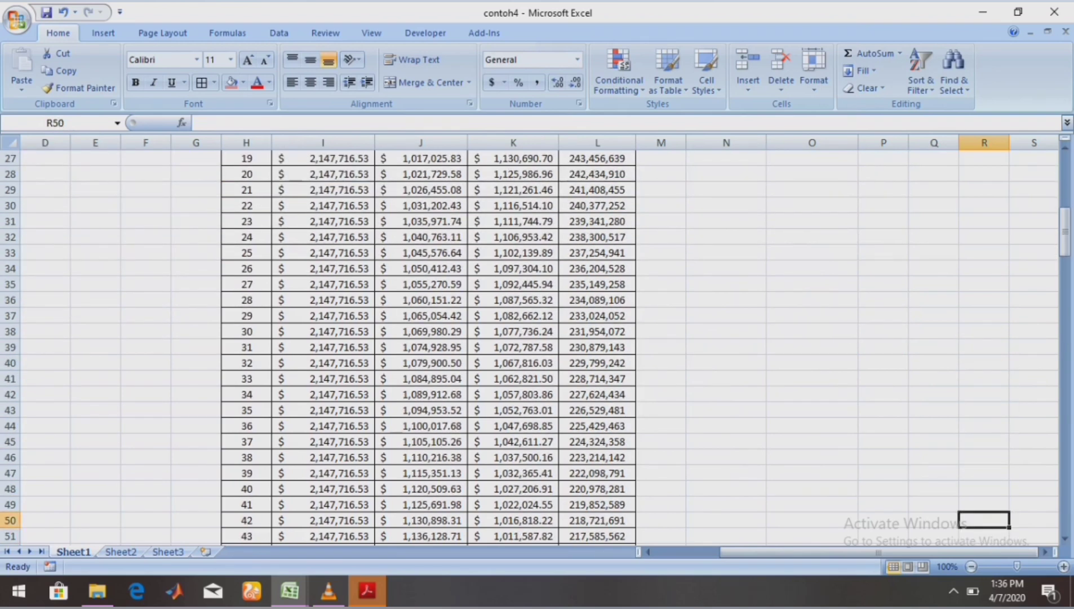
key("Up")
key("Up")
key("Up")
key("Up")
key("Up")
key("Up")
key("Up")
key("Up")
key("Up")
key("Up")
key("Up")
key("Up")
key("Up")
key("Up")
key("Up")
key("Up")
key("Up")
key("Up")
key("Up")
key("Up")
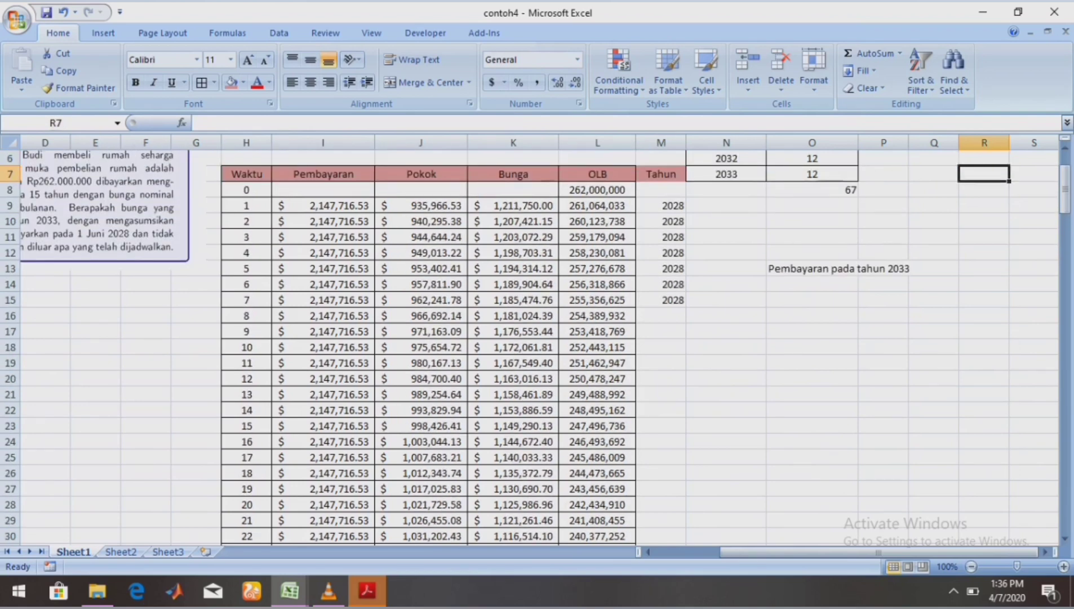
Start a SUM formula in R13, in the same row as the 2033 payment label.
key("Down")
key("Down")
key("Down")
key("Down")
key("Down")
key("Down")
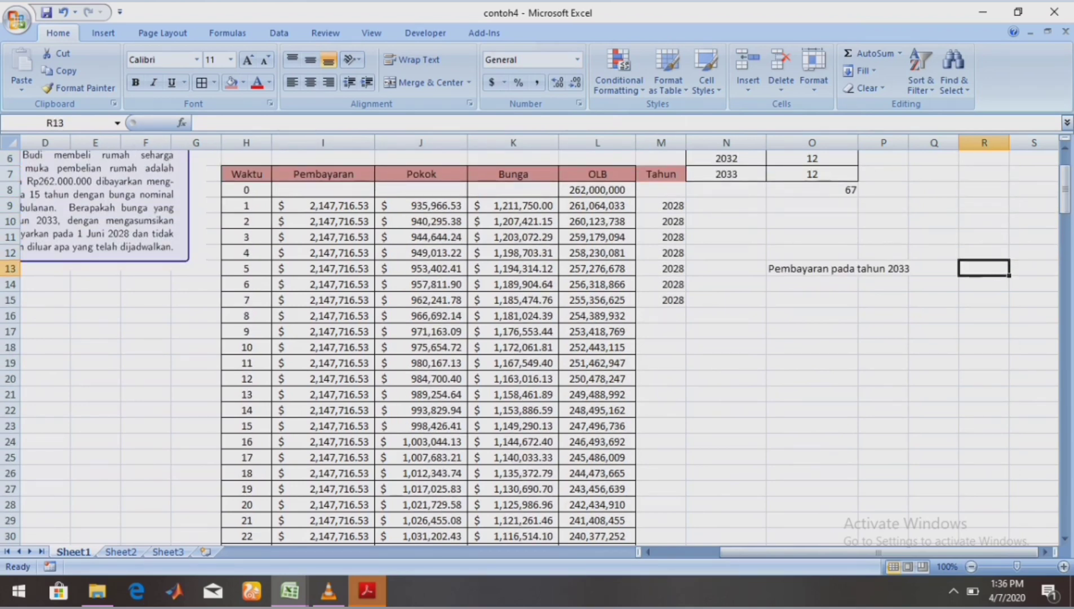
type("=S")
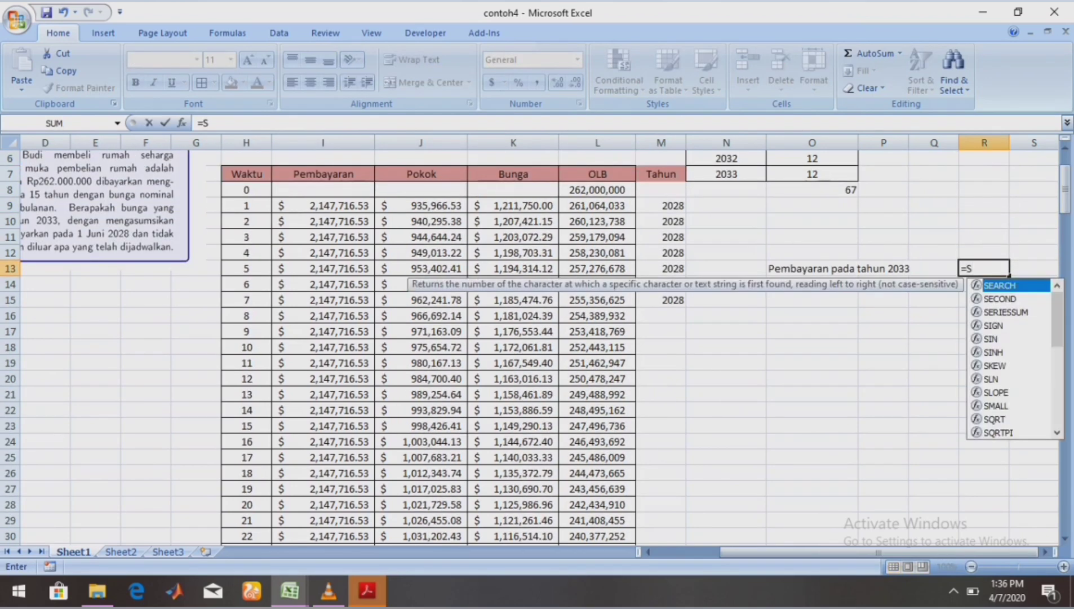
type("U")
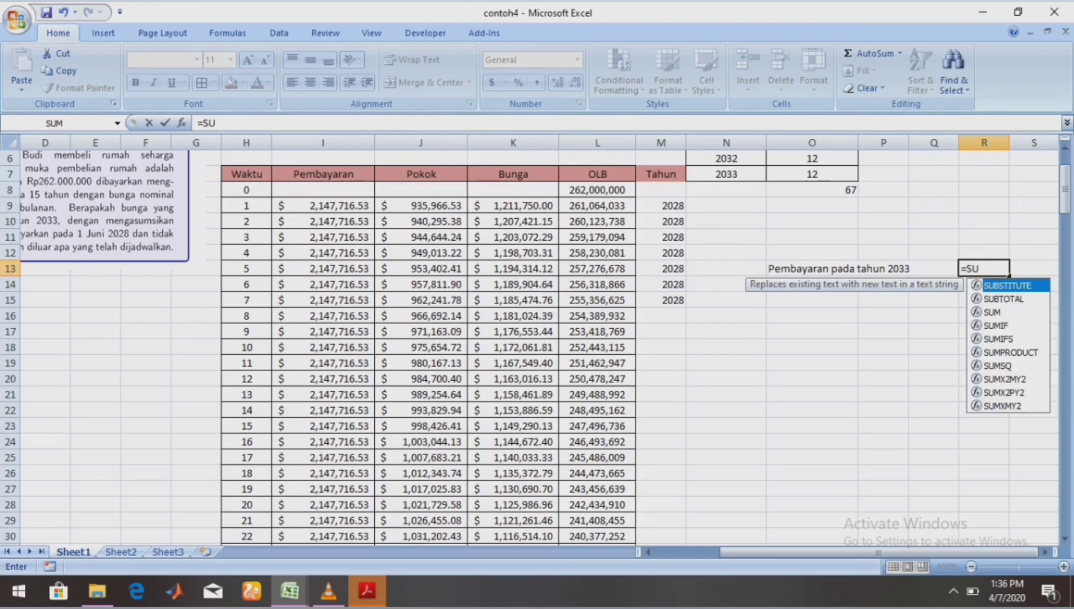
type("M(")
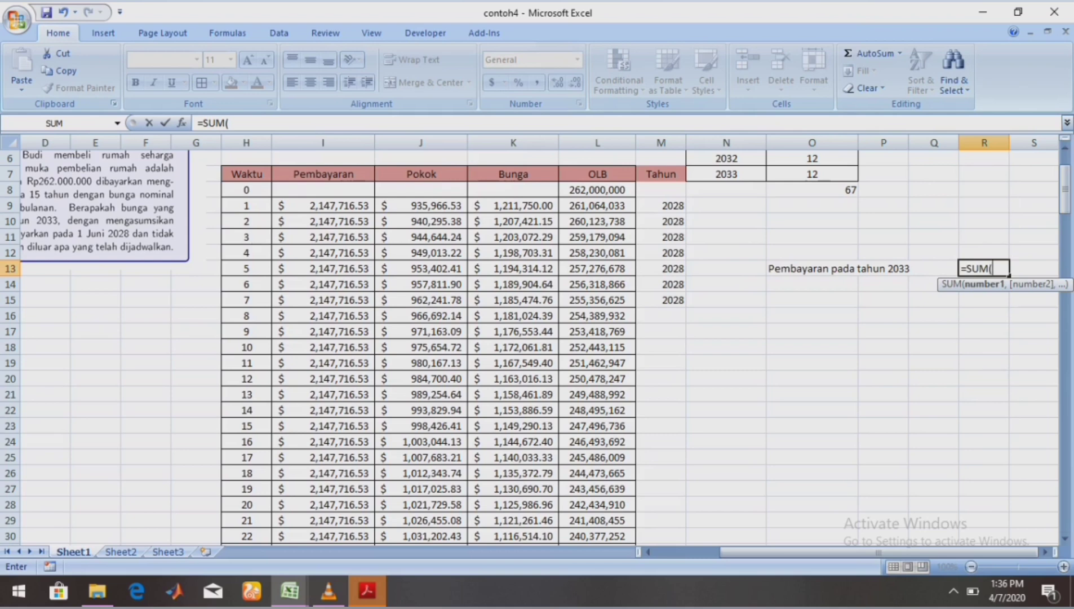
left_click_drag(1065, 189, 1066, 284)
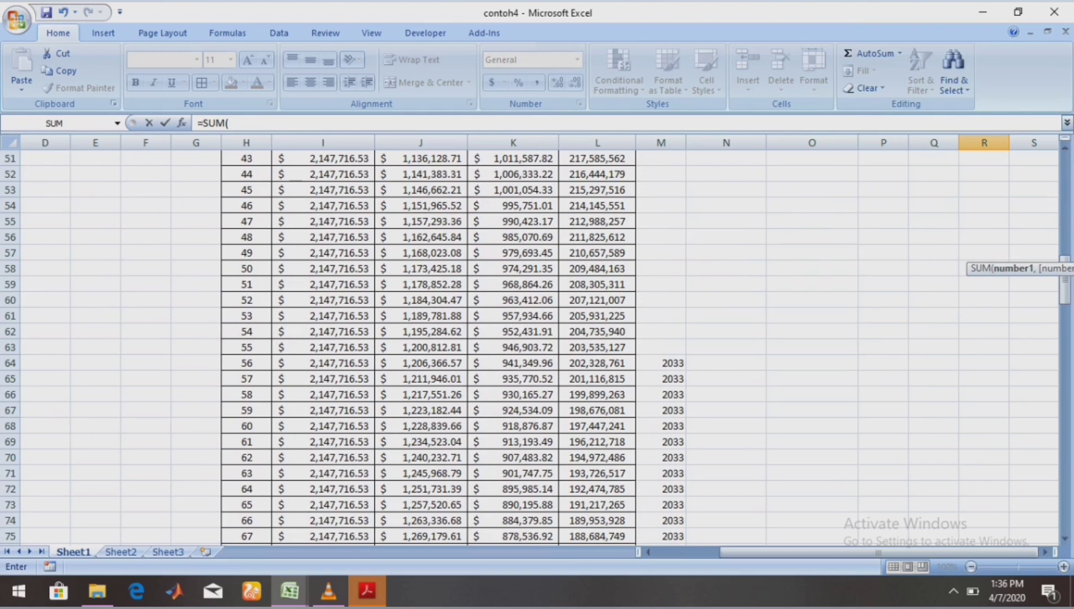
left_click(513, 363)
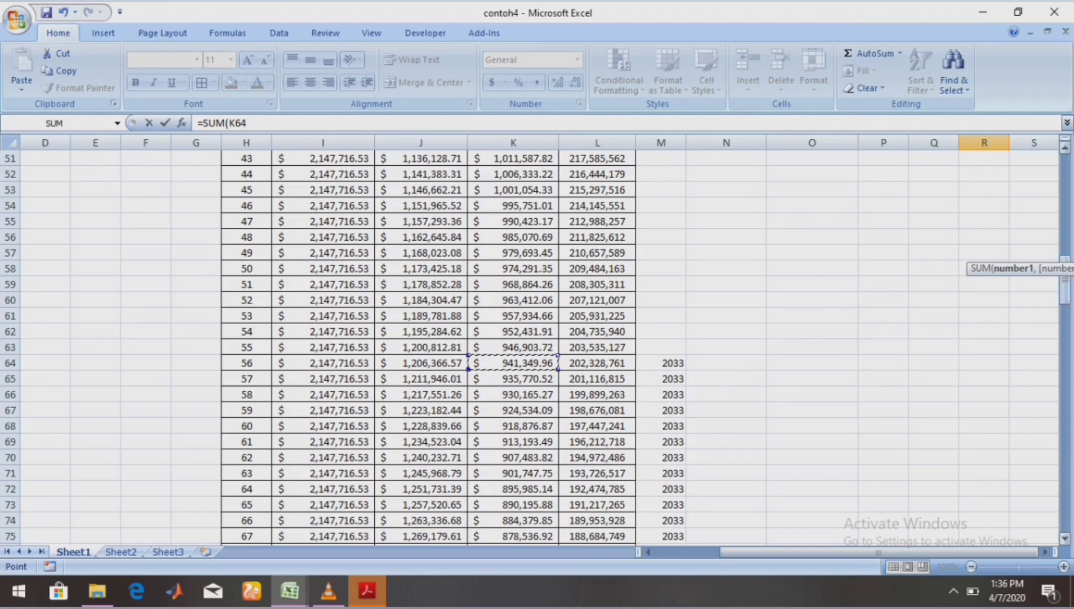
left_click_drag(1066, 290, 1065, 178)
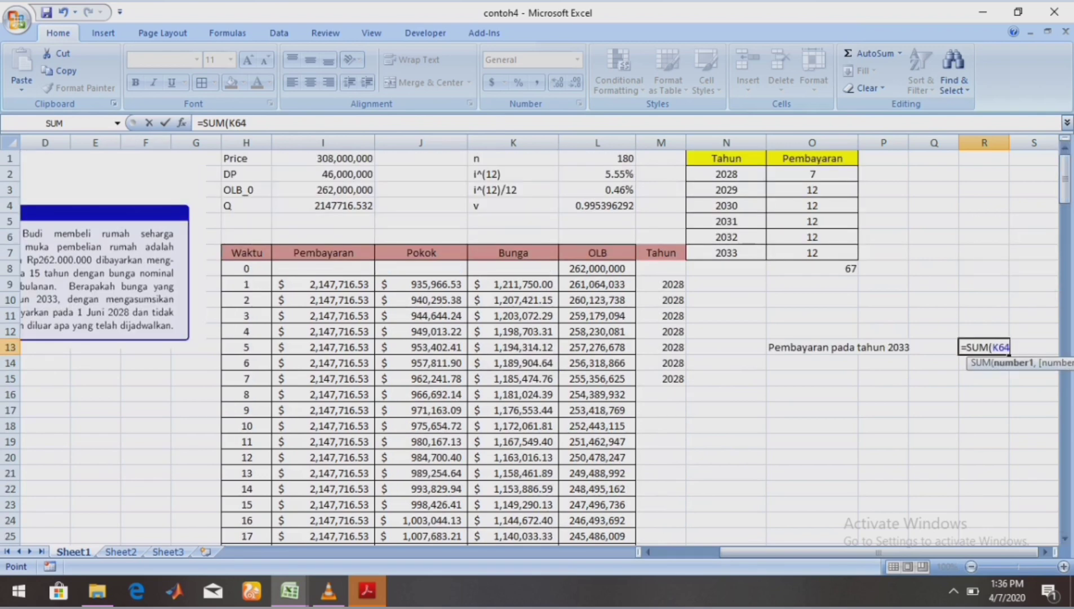
left_click(812, 347)
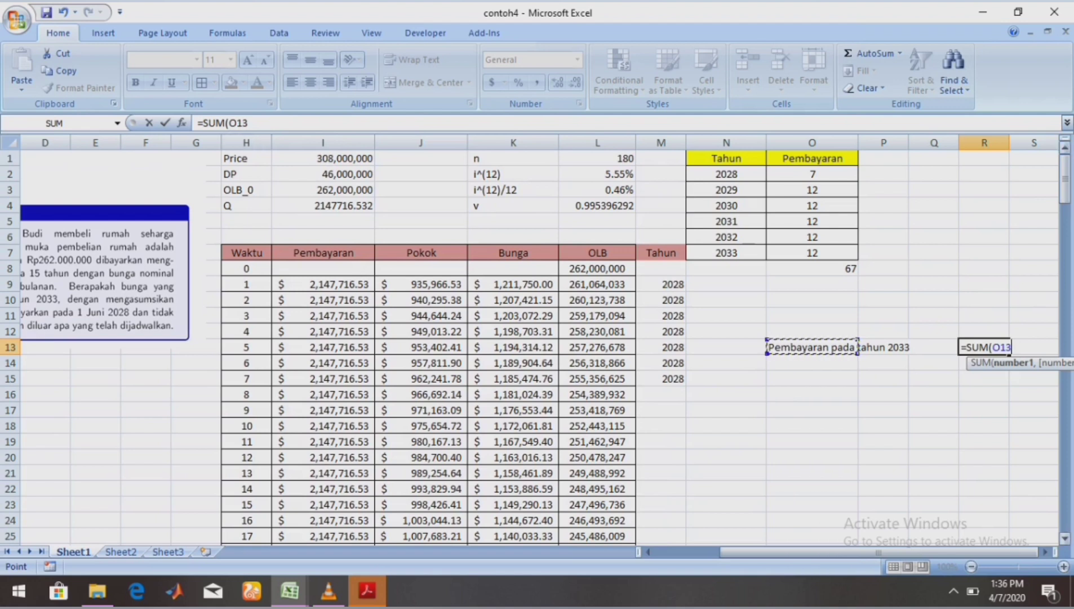
left_click(1007, 347)
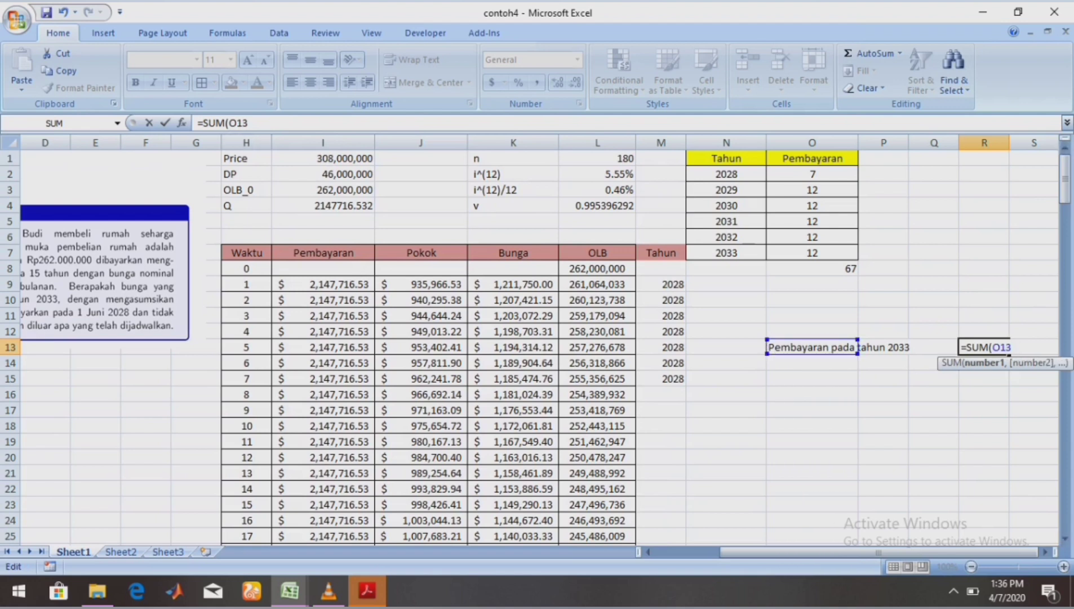
key("BackSpace")
key("BackSpace")
key("BackSpace")
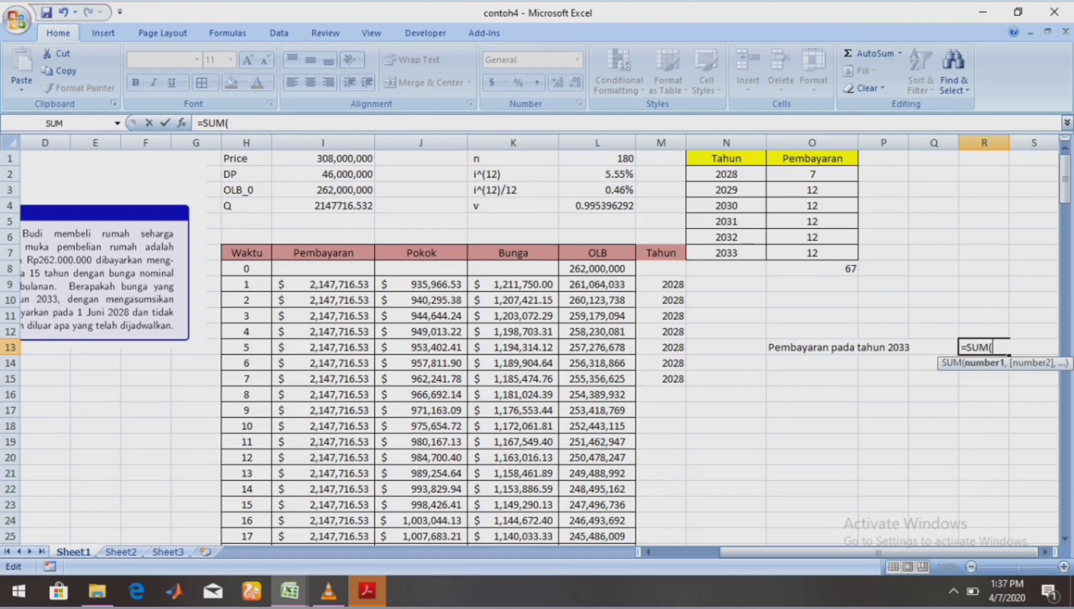
Complete the R13 formula as =SUM(K64:K75) to total the 2033 interest, and apply the accounting currency format to the cell.
type("K")
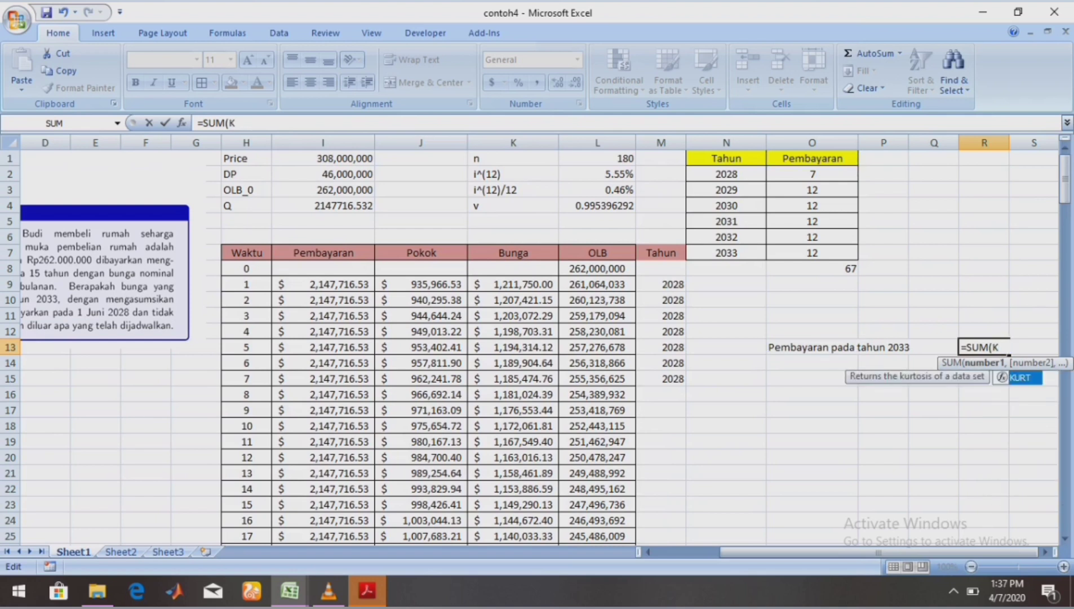
type("64:")
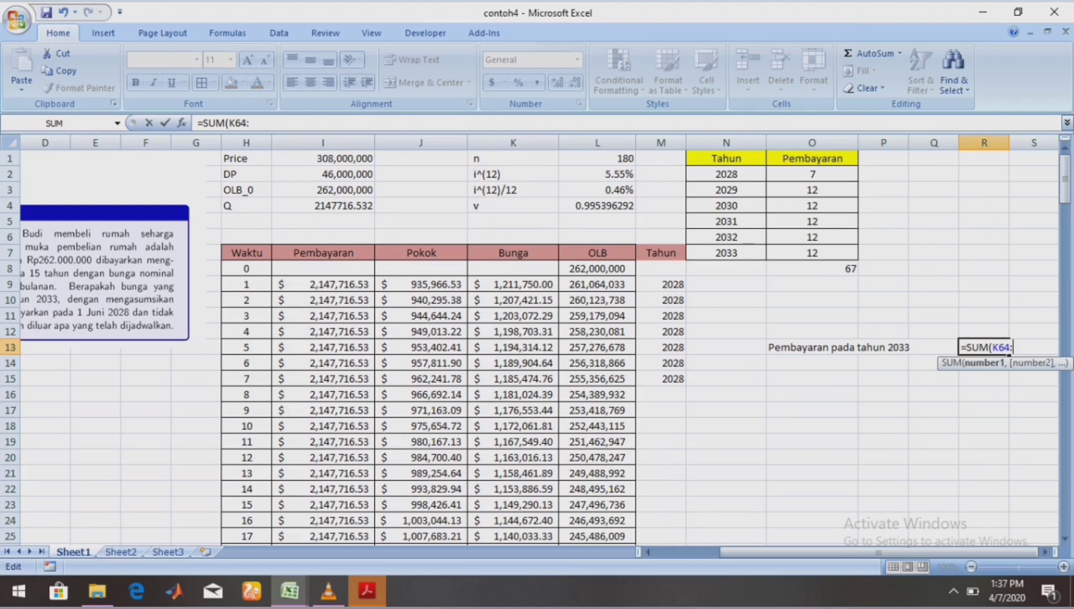
type("K")
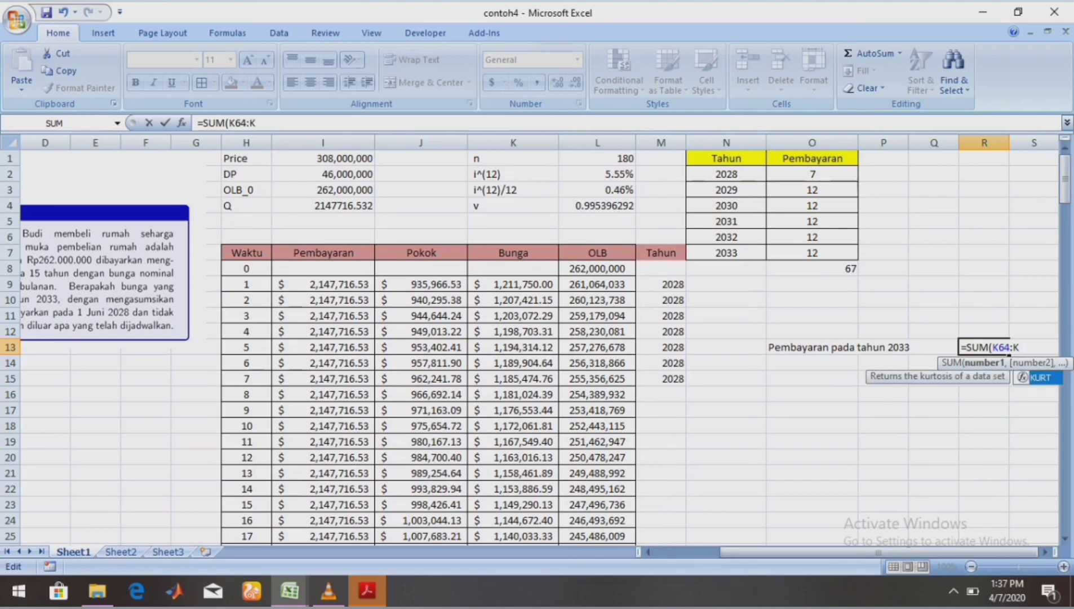
type("&%)")
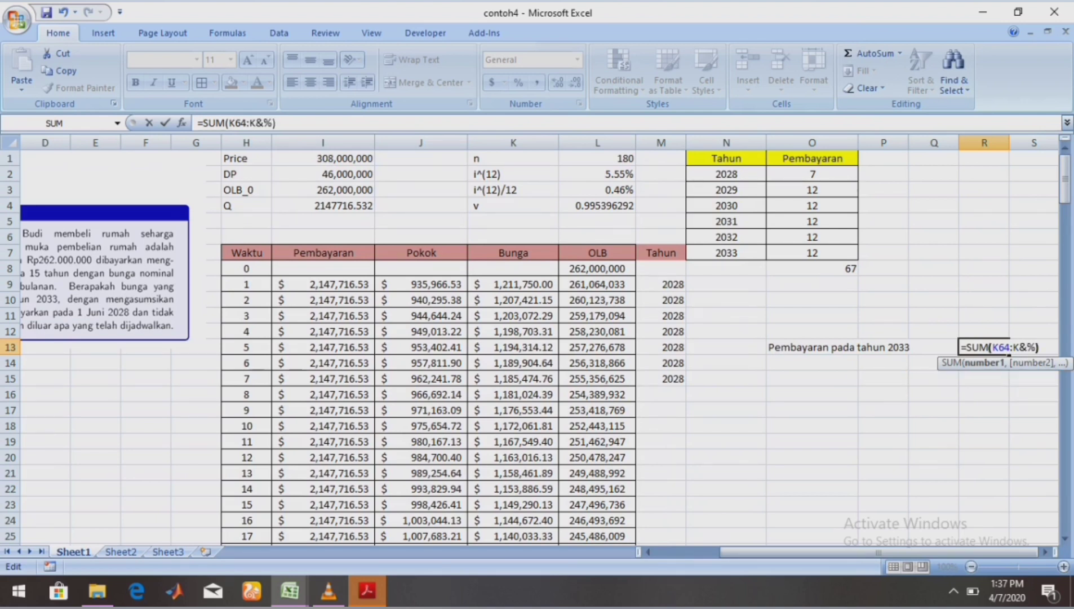
left_click(1028, 348)
left_click(1036, 348)
key("BackSpace")
key("BackSpace")
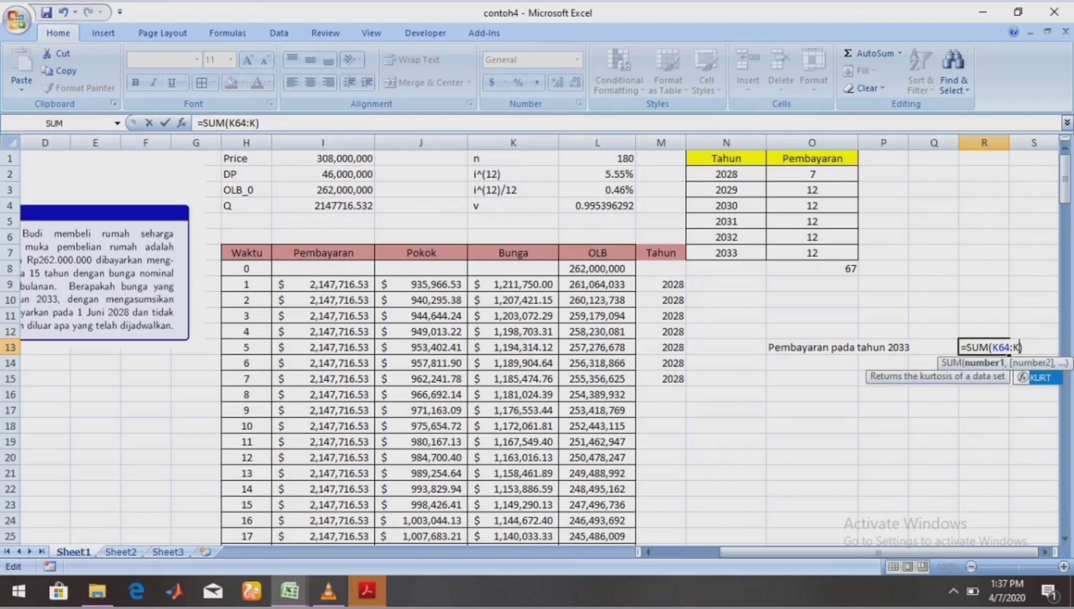
type("75")
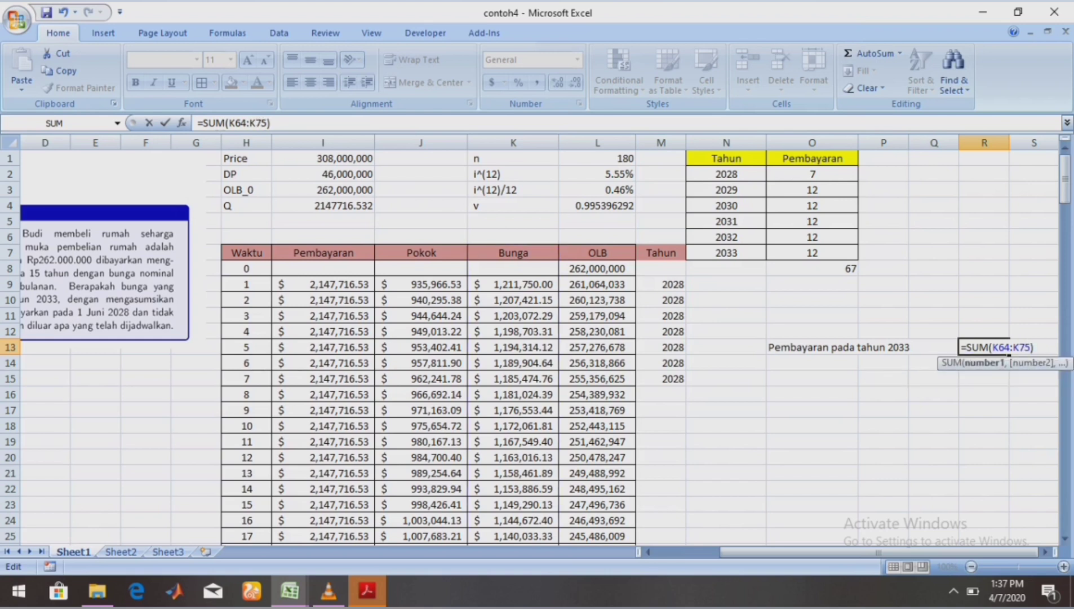
left_click(984, 394)
left_click(984, 346)
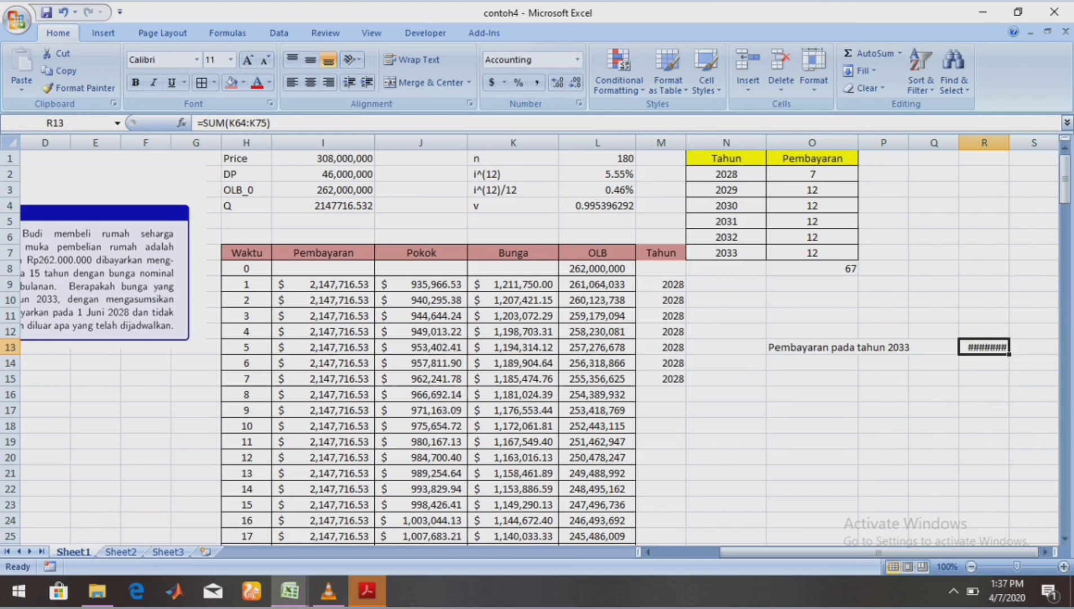
left_click(491, 83)
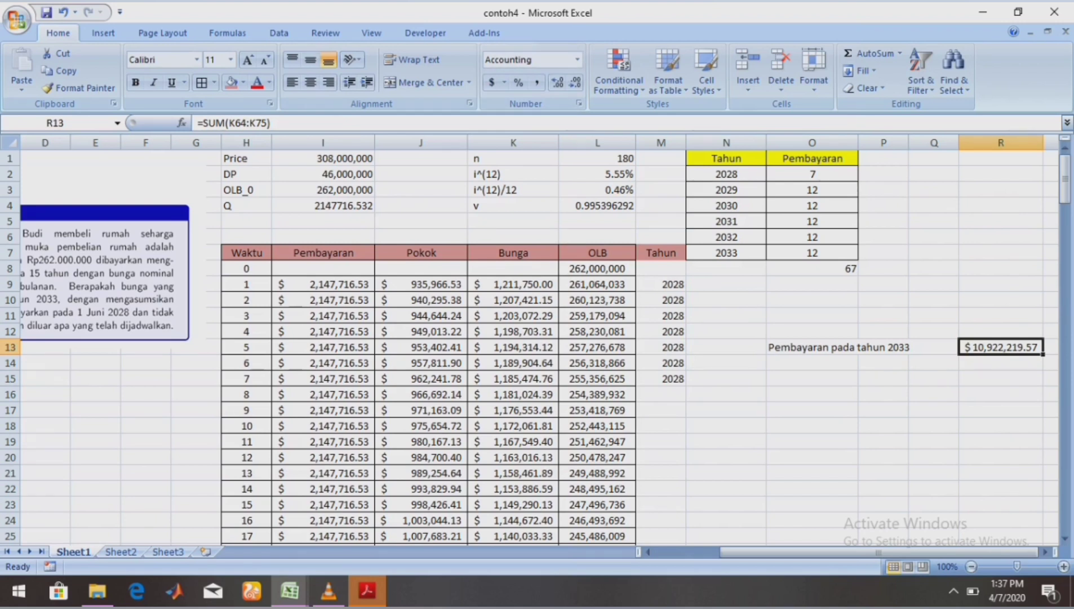
Change the label in O13 to "Total bunga pada tahun 2033".
left_click(813, 347)
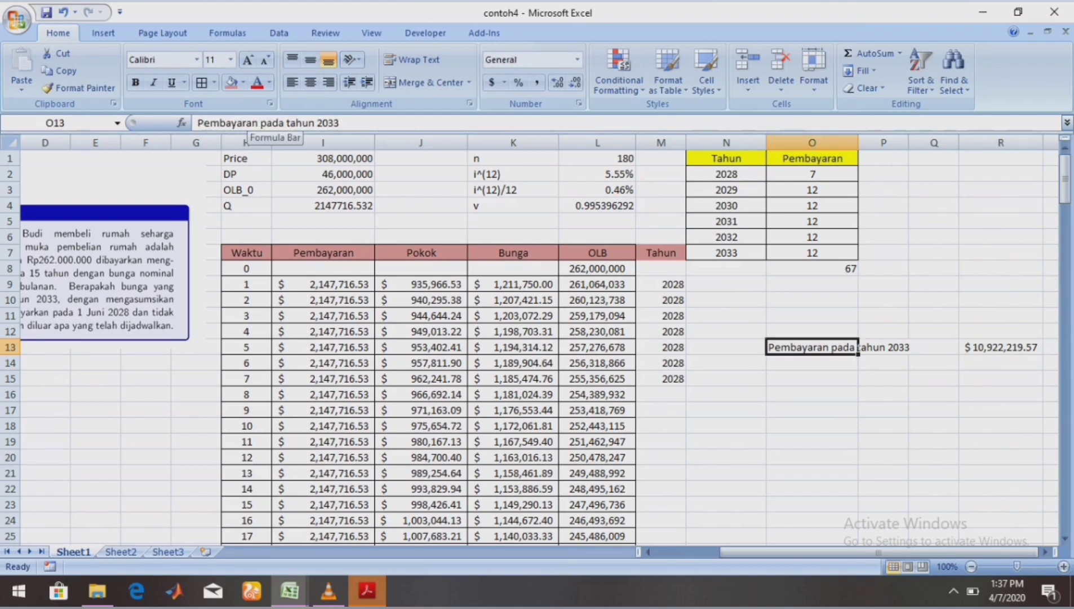
left_click(251, 123)
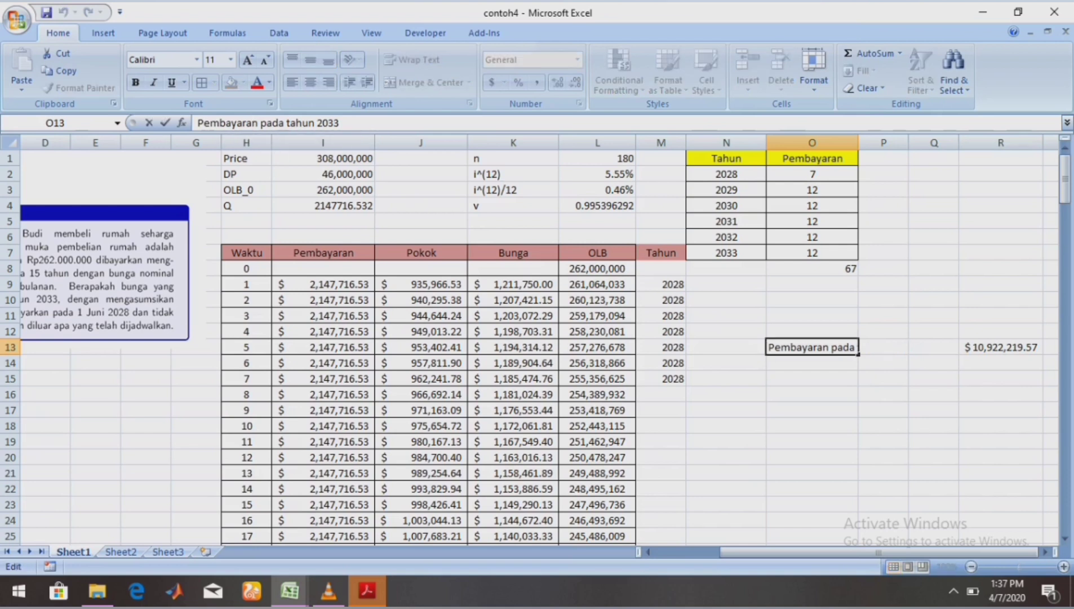
key("BackSpace")
key("BackSpace")
key("BackSpace")
key("BackSpace")
key("BackSpace")
key("BackSpace")
key("BackSpace")
key("BackSpace")
key("BackSpace")
key("BackSpace")
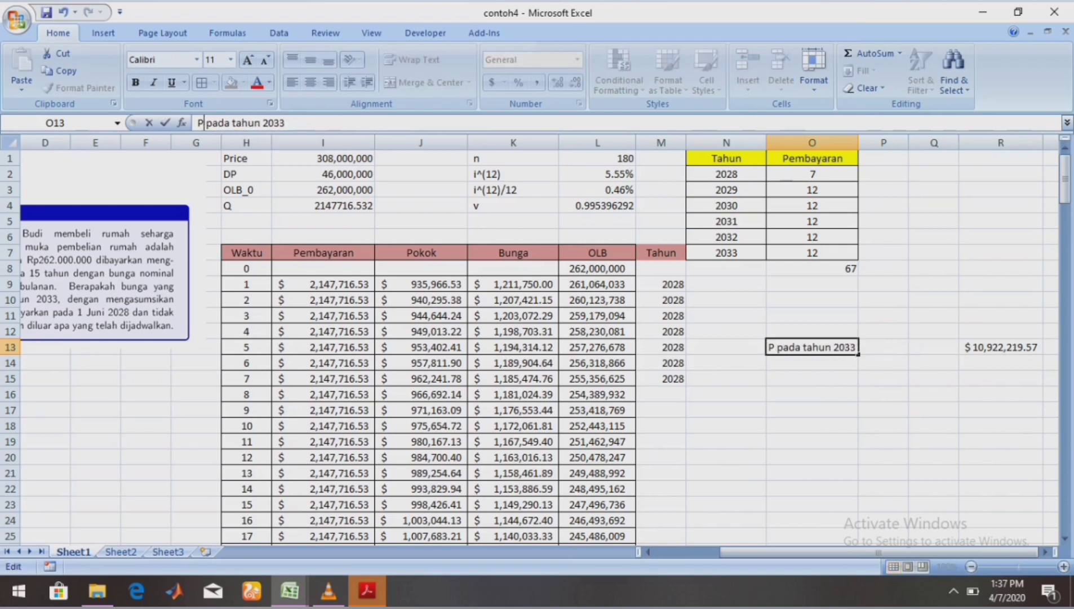
type("TOT")
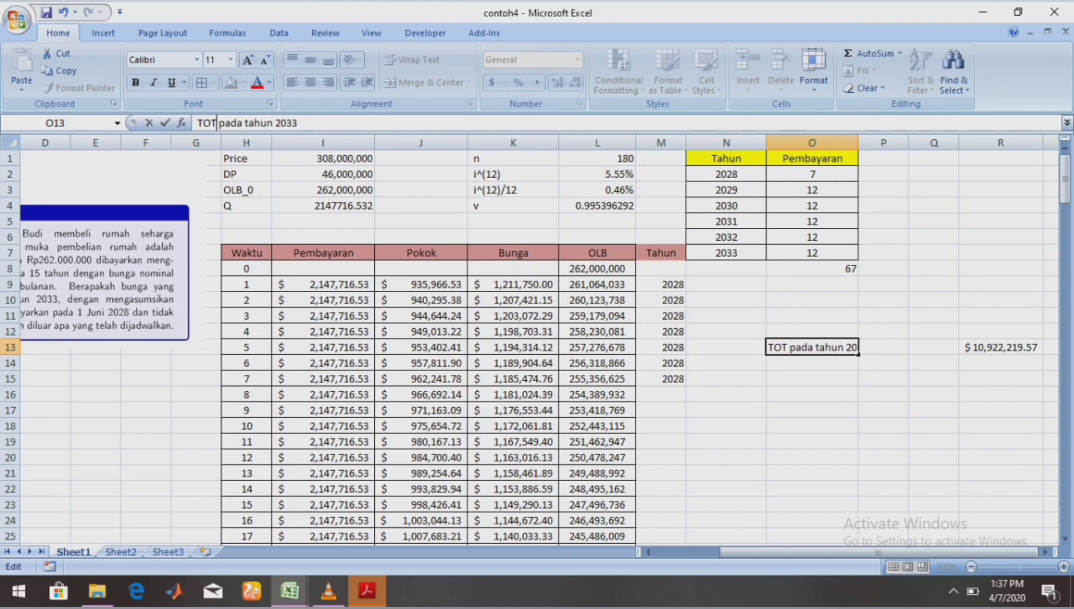
key("BackSpace")
key("BackSpace")
type("ota")
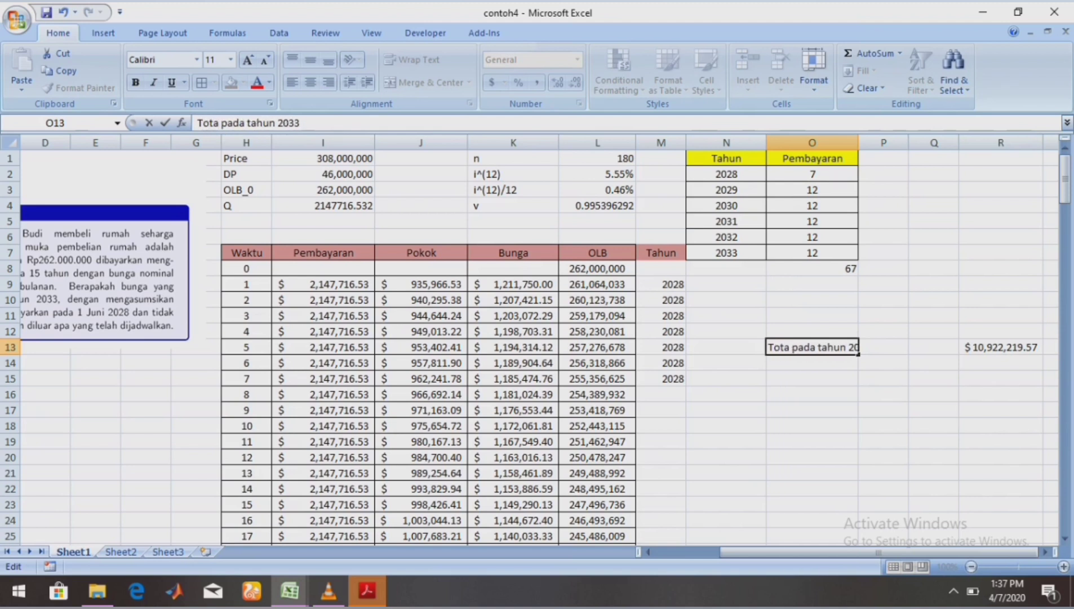
type("l bunga")
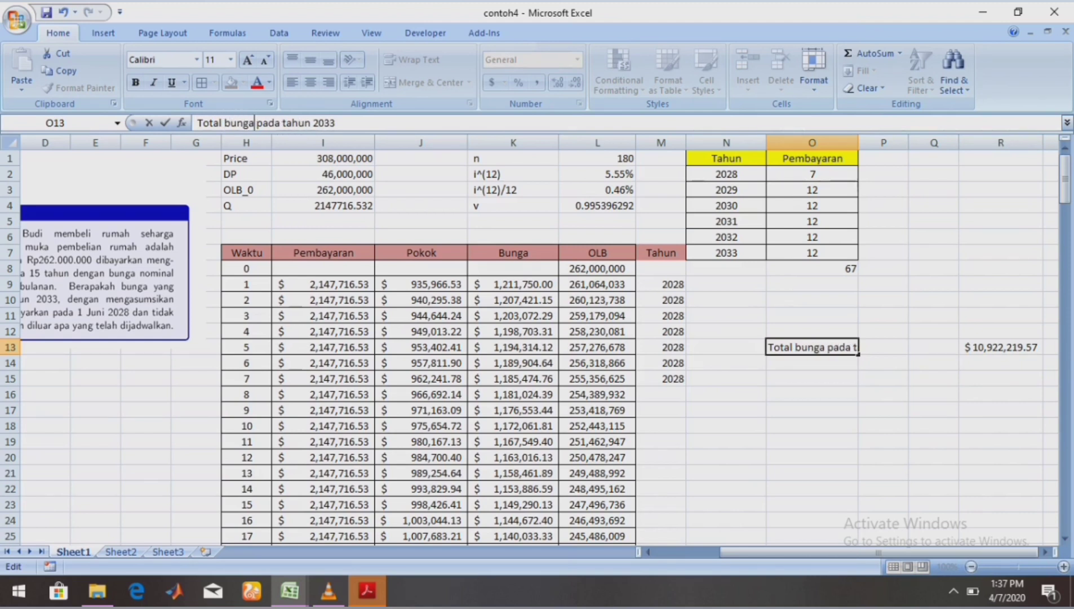
left_click(884, 394)
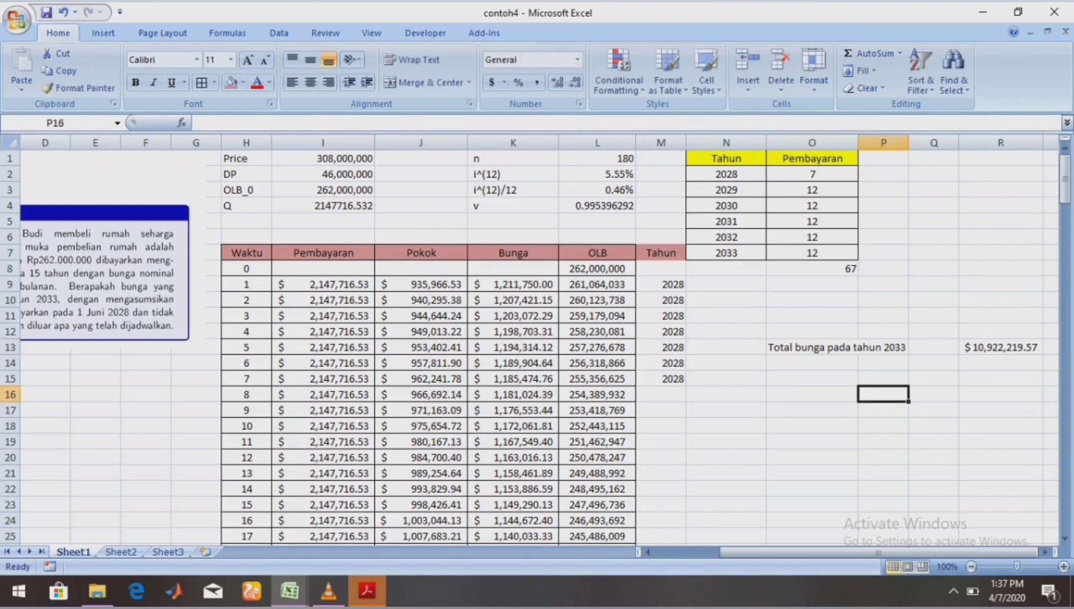
Fill the 2033 interest total row, O13:R13, with the standard light green color.
left_click(855, 347)
left_click_drag(857, 348, 1003, 348)
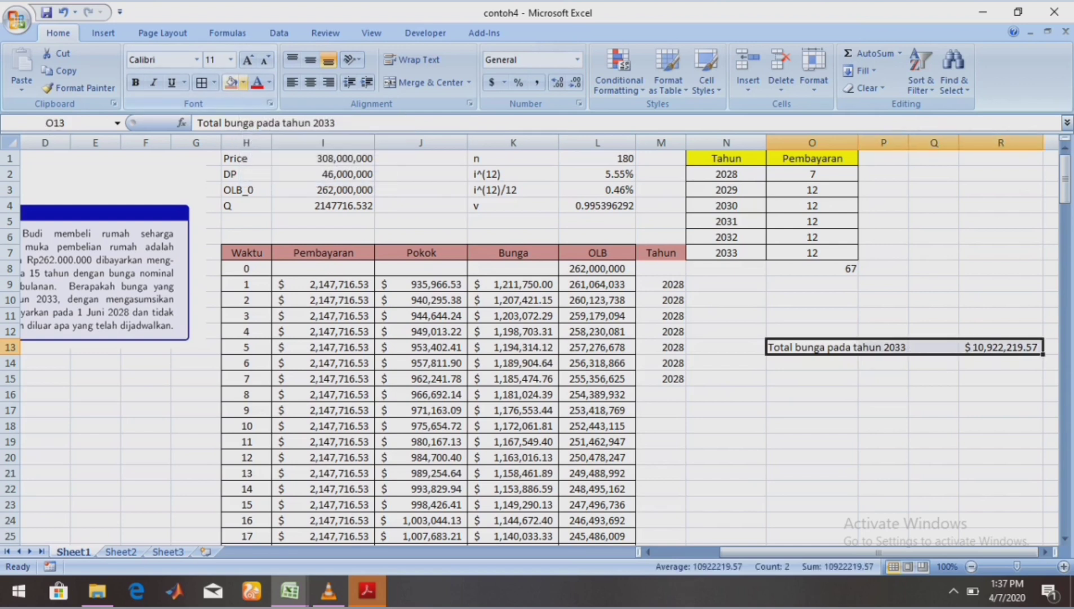
left_click(243, 82)
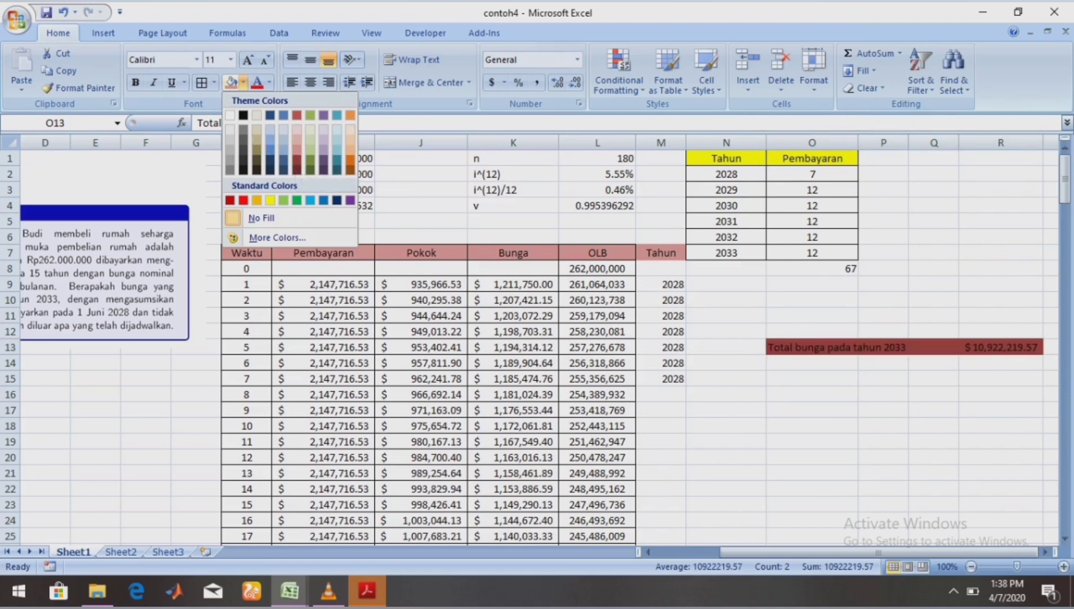
left_click(284, 201)
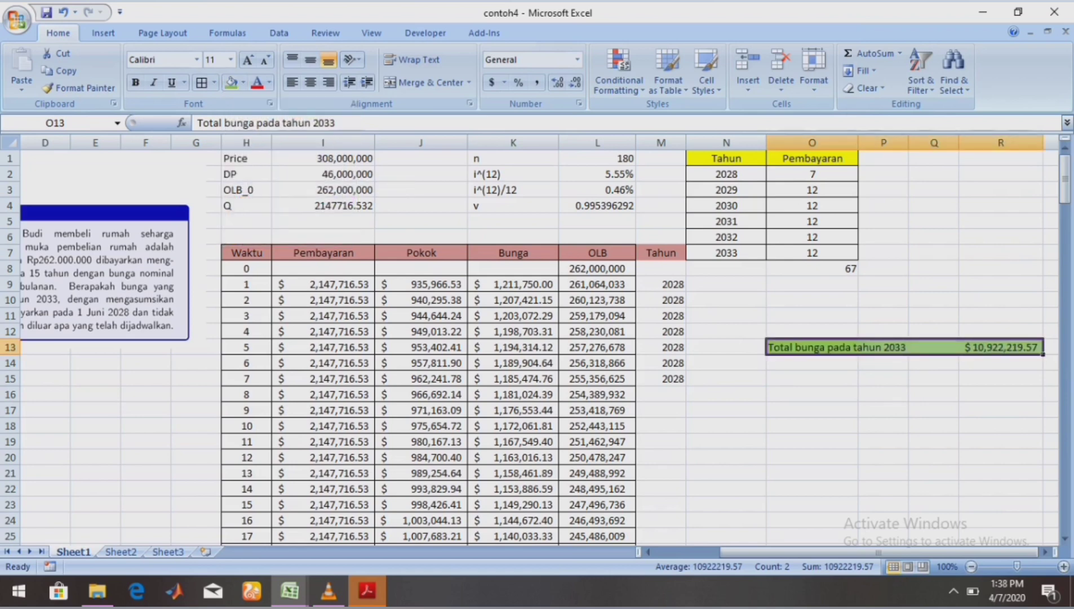
left_click(812, 394)
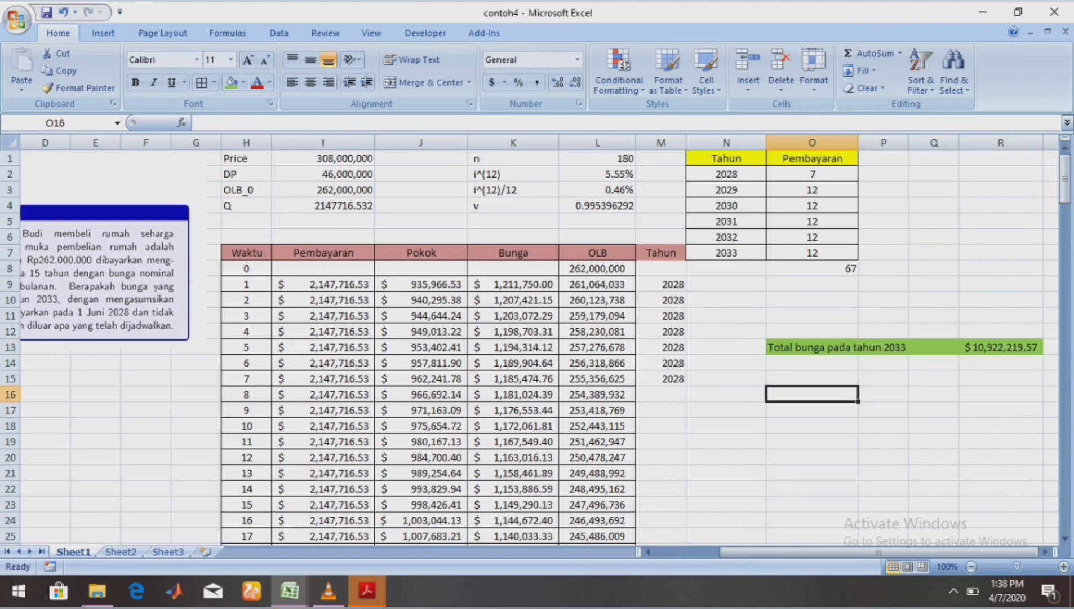